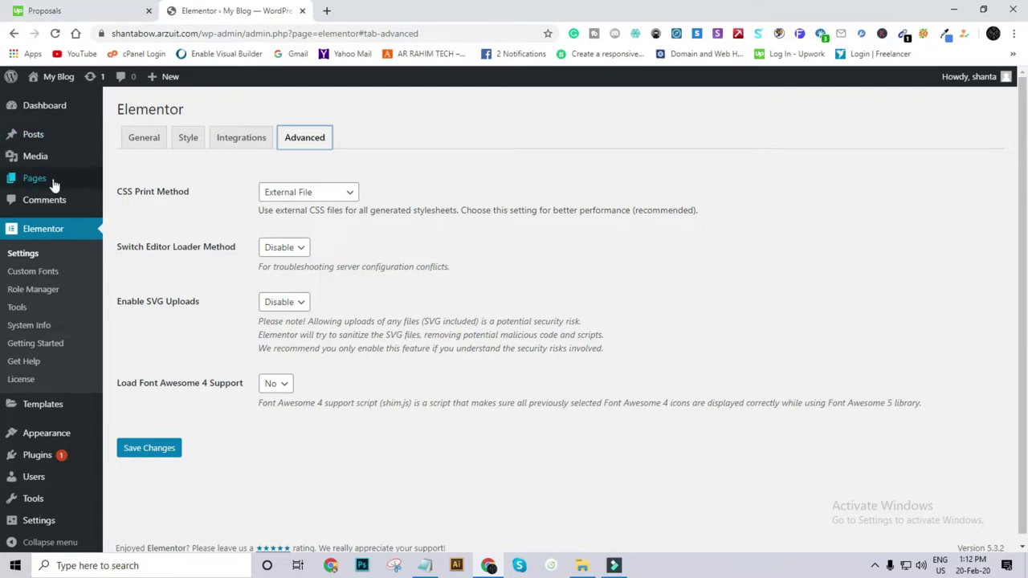
Step: Add a new WordPress page and title it "test"
{"action": "mouse_move", "coordinate": [47, 182]}
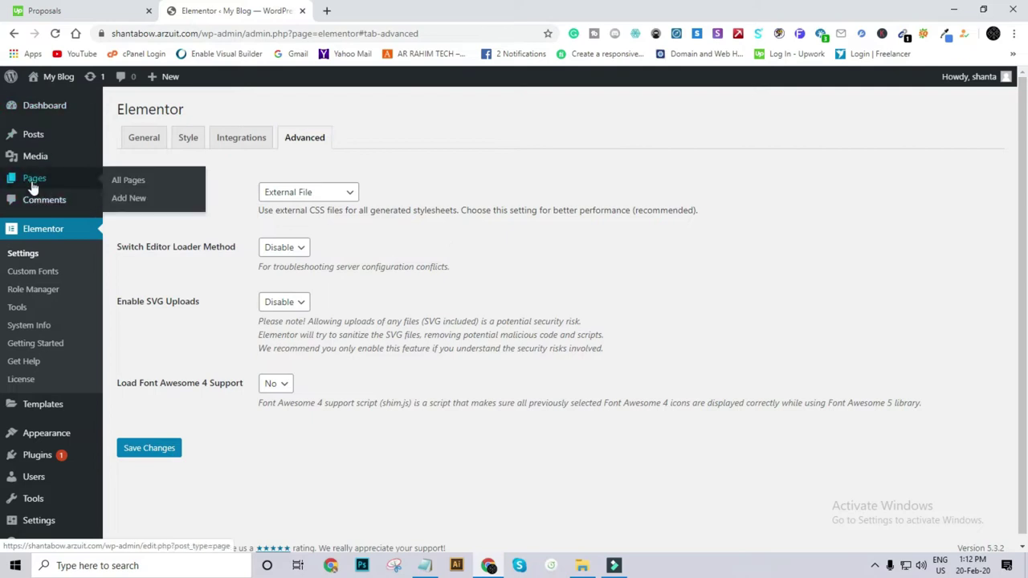
{"action": "left_click", "coordinate": [33, 184]}
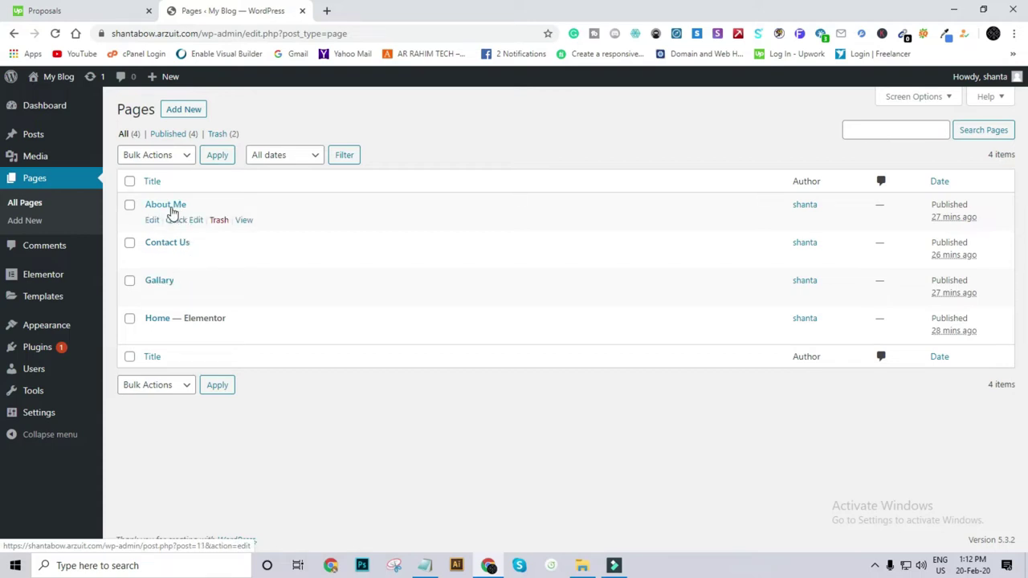
{"action": "left_click", "coordinate": [186, 111]}
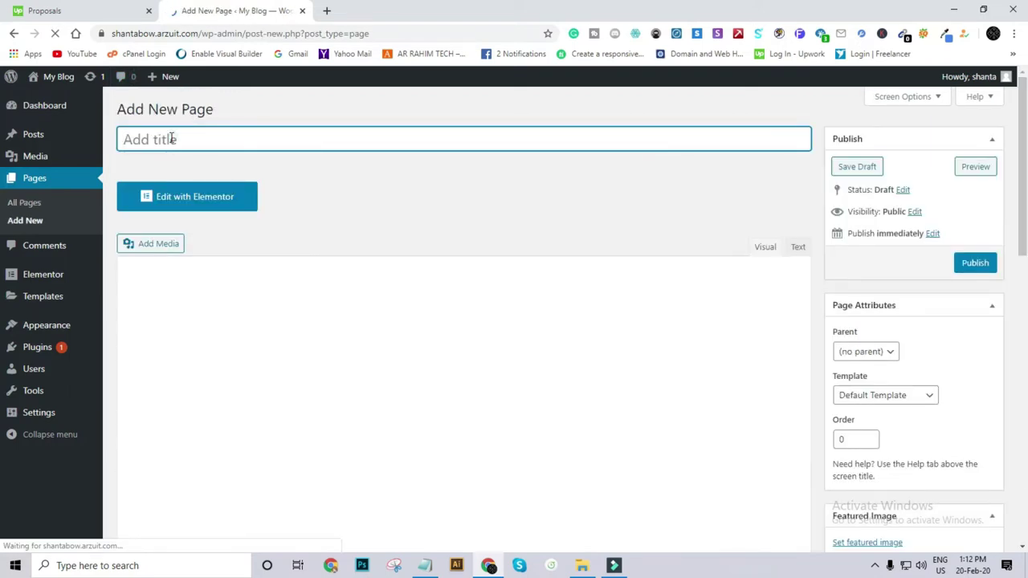
{"action": "type", "text": "test"}
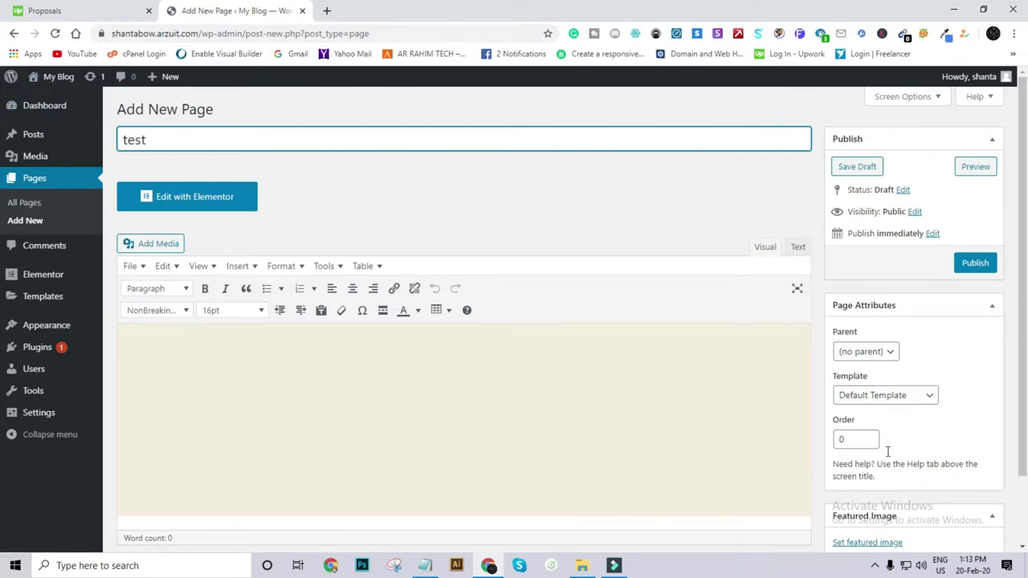
Step: Review the page template options, choose Default Template for the test page and publish it
{"action": "scroll", "coordinate": [877, 345], "scroll_direction": "down", "scroll_amount": 1}
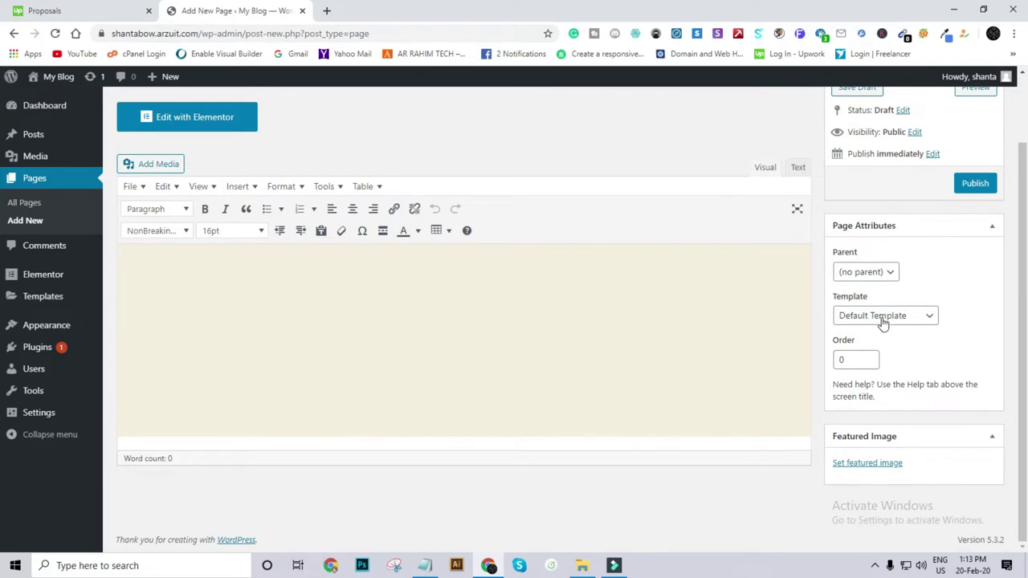
{"action": "left_click", "coordinate": [884, 321]}
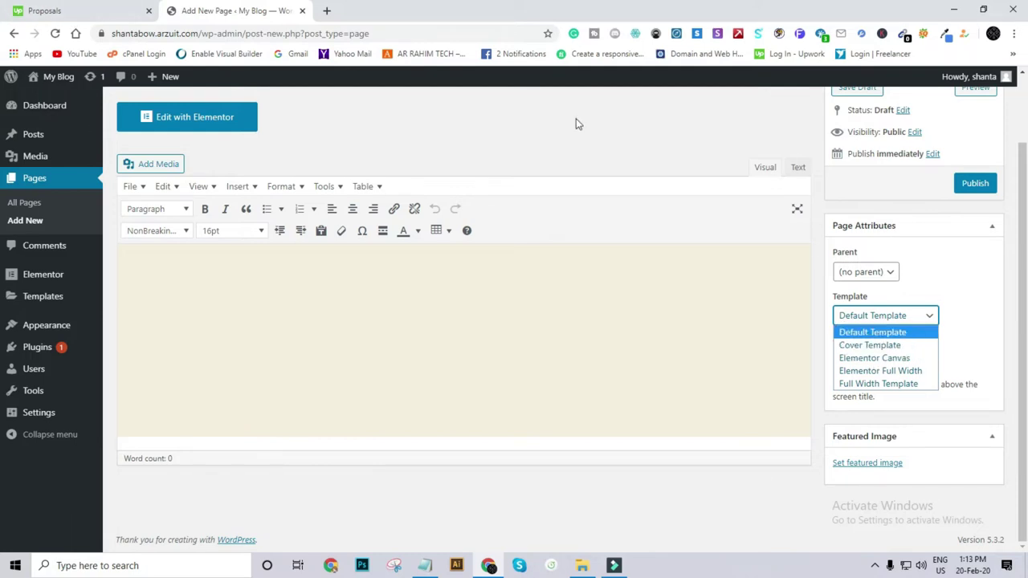
{"action": "scroll", "coordinate": [443, 270], "scroll_direction": "up", "scroll_amount": 1}
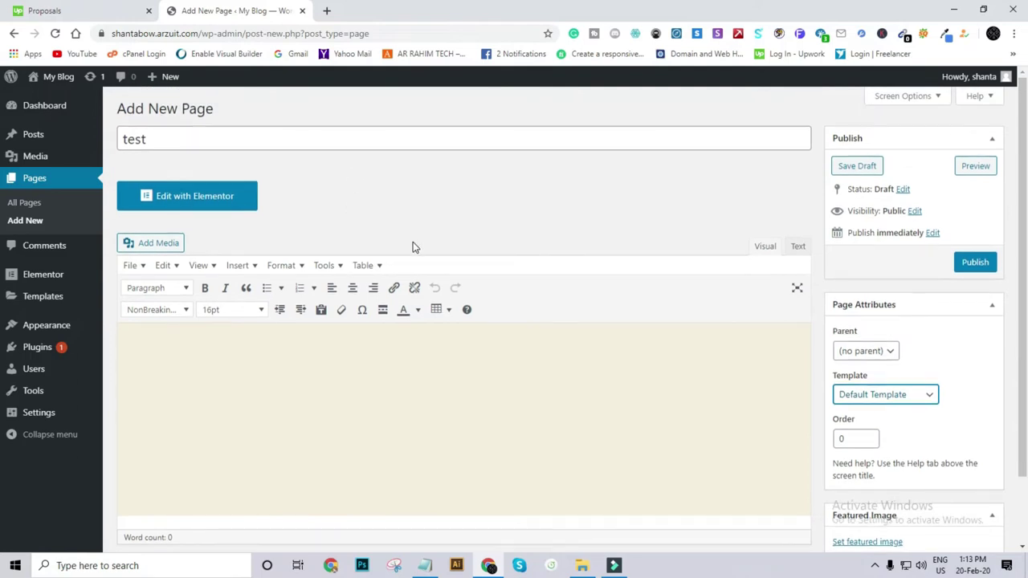
{"action": "scroll", "coordinate": [340, 211], "scroll_direction": "down", "scroll_amount": 1}
{"action": "left_click", "coordinate": [912, 321]}
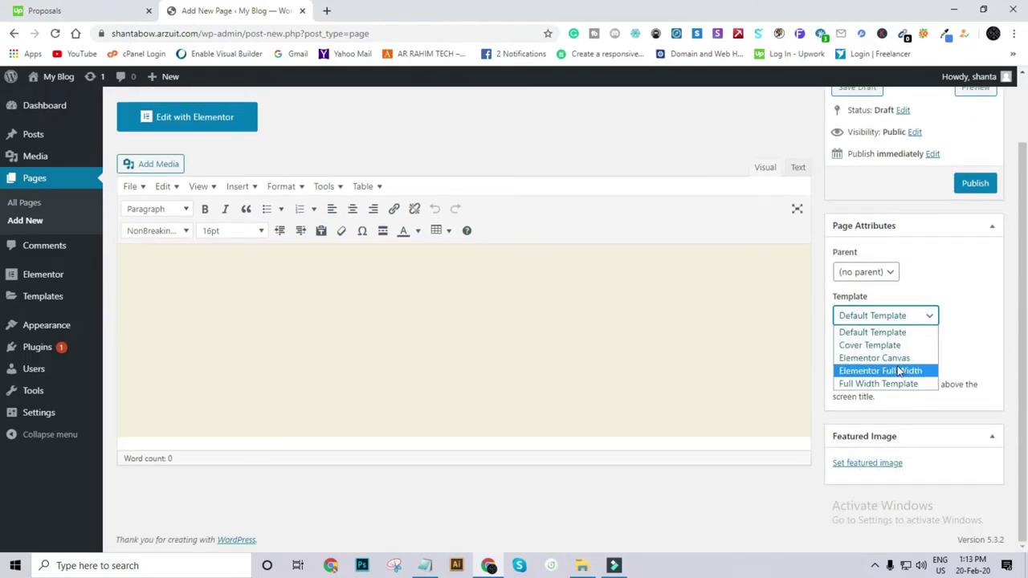
{"action": "left_click", "coordinate": [873, 334]}
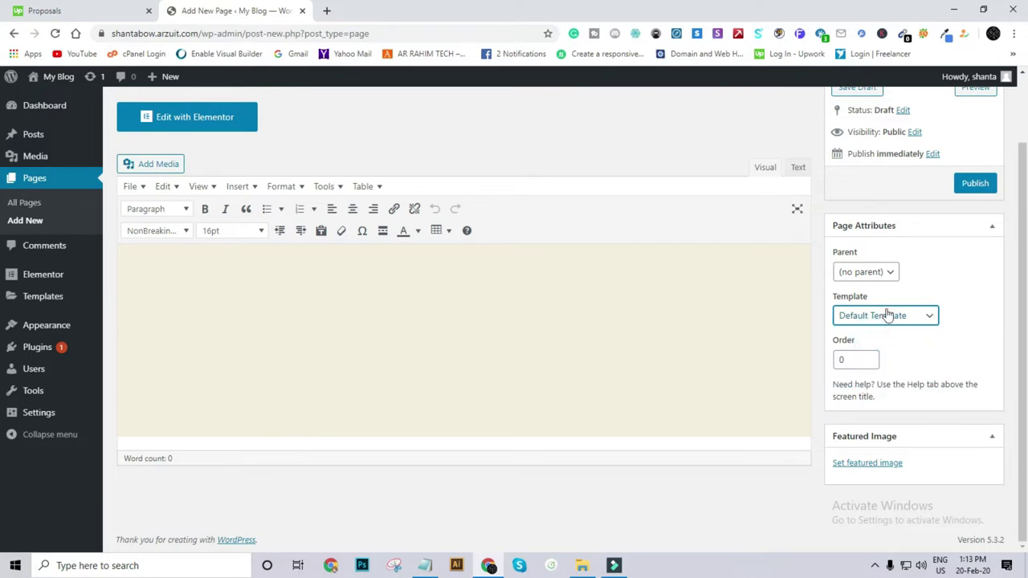
{"action": "left_click", "coordinate": [970, 186]}
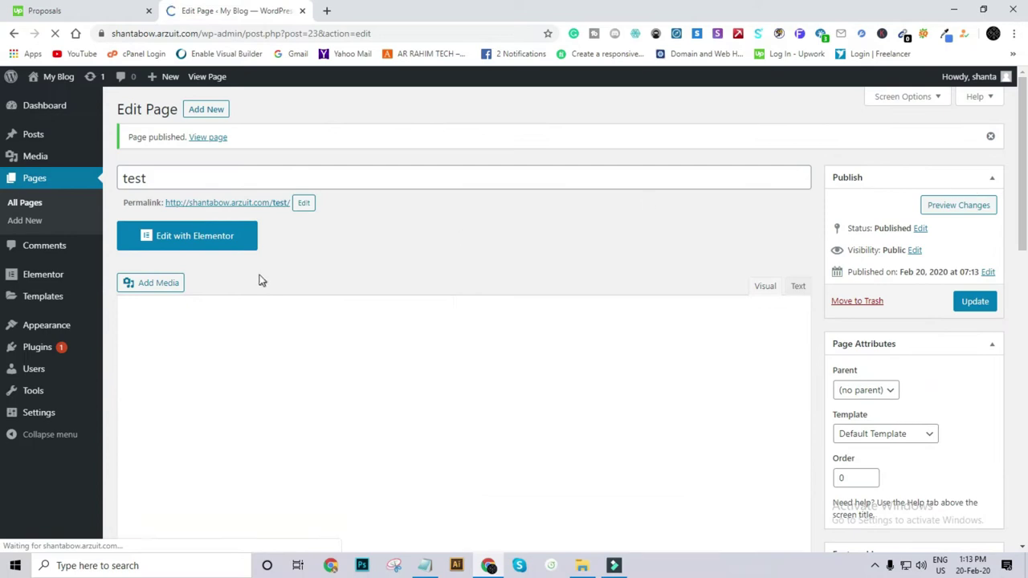
Step: Open the test page in the Elementor editor and examine its Default Template layout from header to footer
{"action": "left_click", "coordinate": [177, 237]}
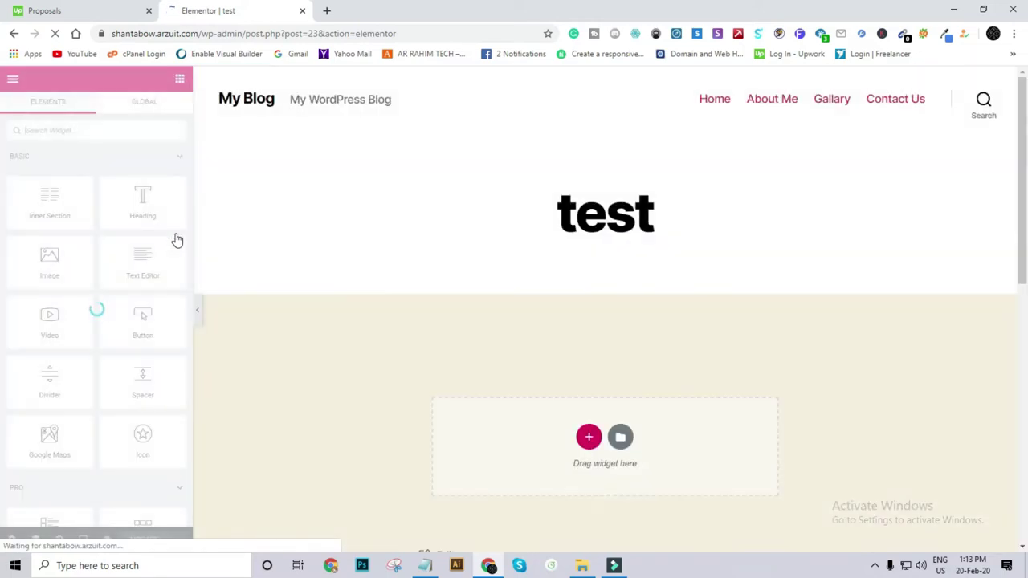
{"action": "scroll", "coordinate": [554, 214], "scroll_direction": "down", "scroll_amount": 3}
{"action": "scroll", "coordinate": [552, 214], "scroll_direction": "up", "scroll_amount": 3}
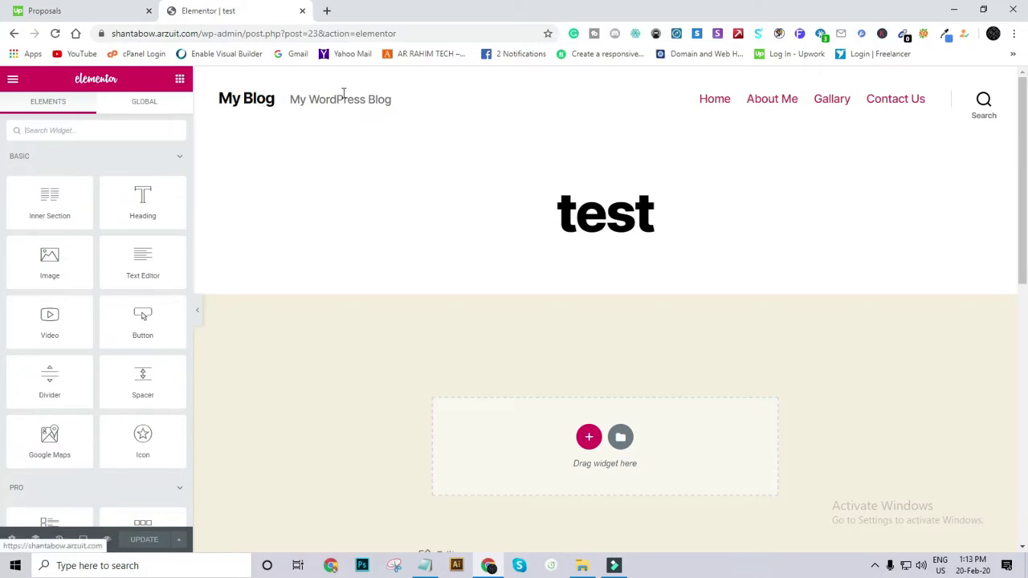
{"action": "scroll", "coordinate": [528, 345], "scroll_direction": "down", "scroll_amount": 3}
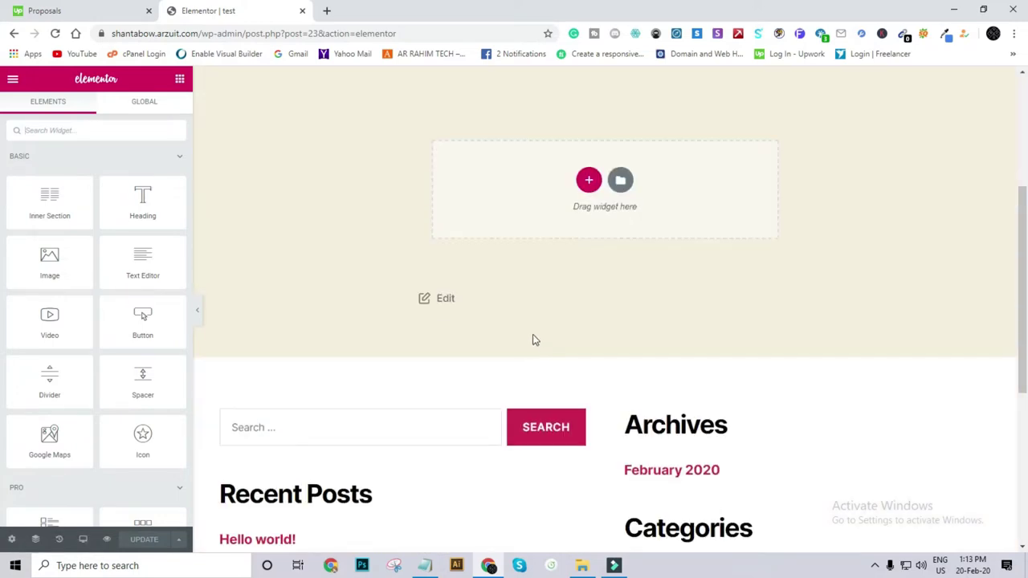
{"action": "scroll", "coordinate": [491, 322], "scroll_direction": "down", "scroll_amount": 4}
{"action": "scroll", "coordinate": [493, 321], "scroll_direction": "up", "scroll_amount": 3}
{"action": "scroll", "coordinate": [406, 337], "scroll_direction": "down", "scroll_amount": 3}
{"action": "scroll", "coordinate": [609, 334], "scroll_direction": "up", "scroll_amount": 4}
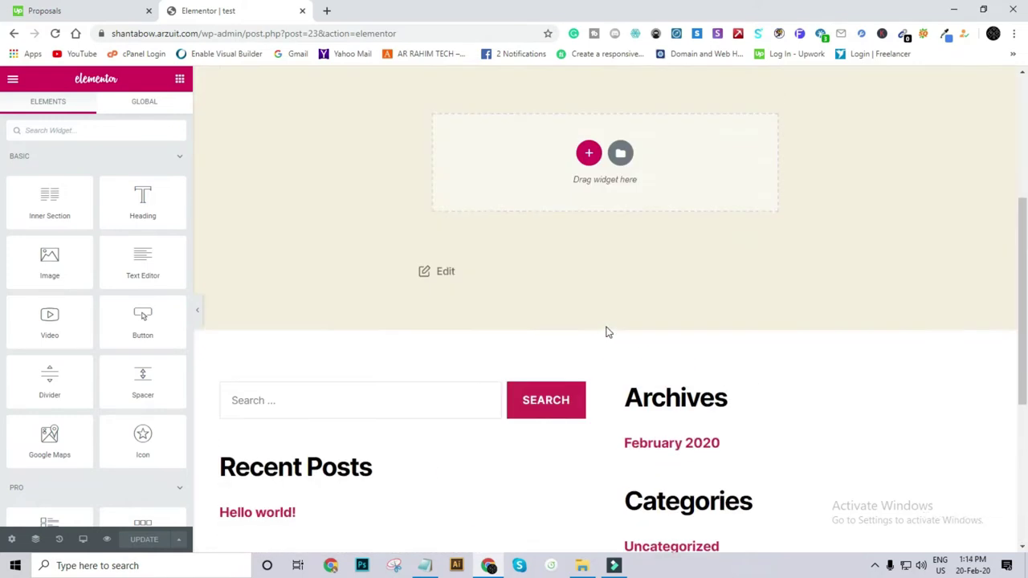
{"action": "scroll", "coordinate": [608, 332], "scroll_direction": "up", "scroll_amount": 4}
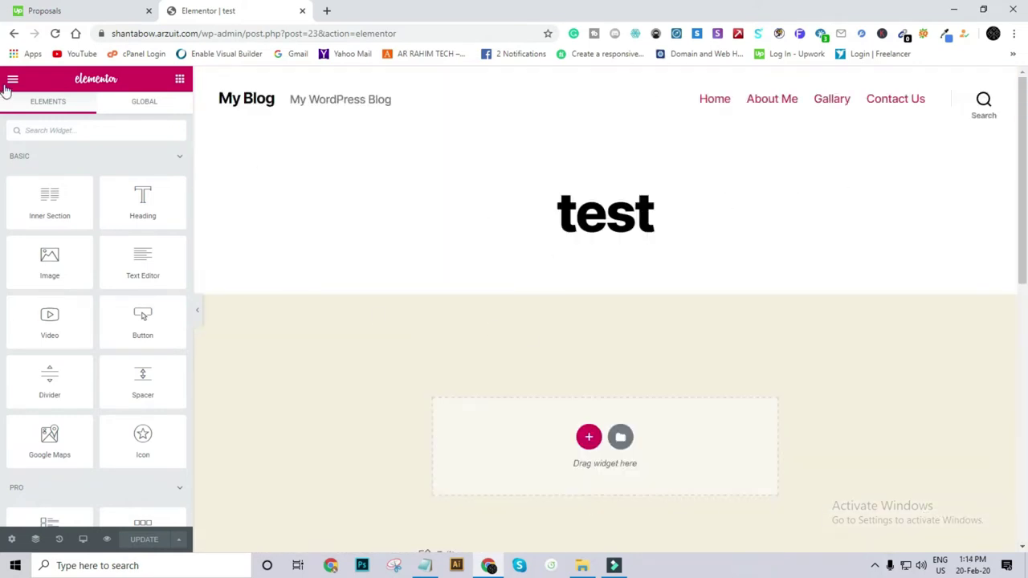
Step: Return to the test page's WordPress settings, set its template to Cover Template and update the page
{"action": "left_click", "coordinate": [13, 34]}
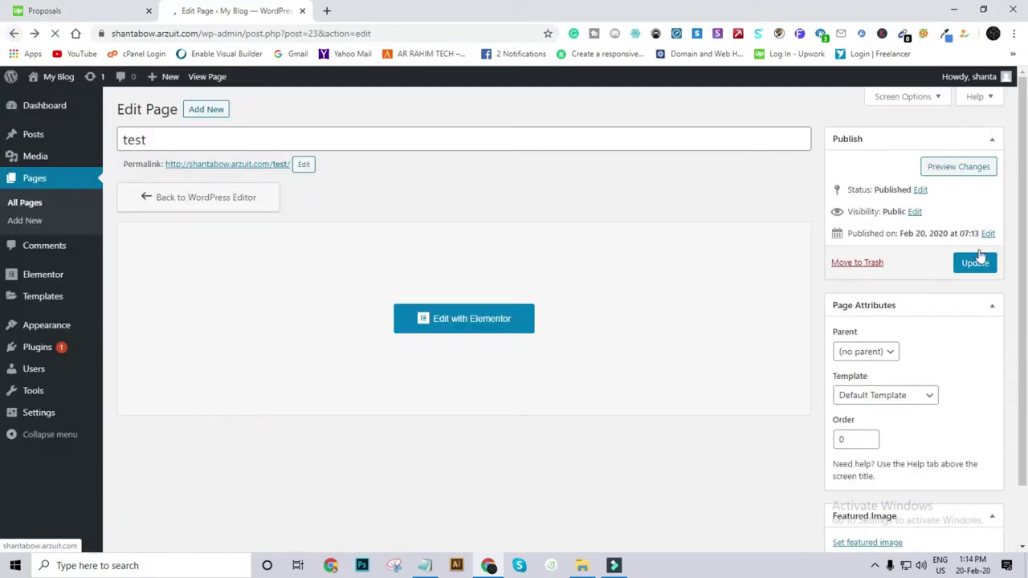
{"action": "left_click", "coordinate": [924, 396]}
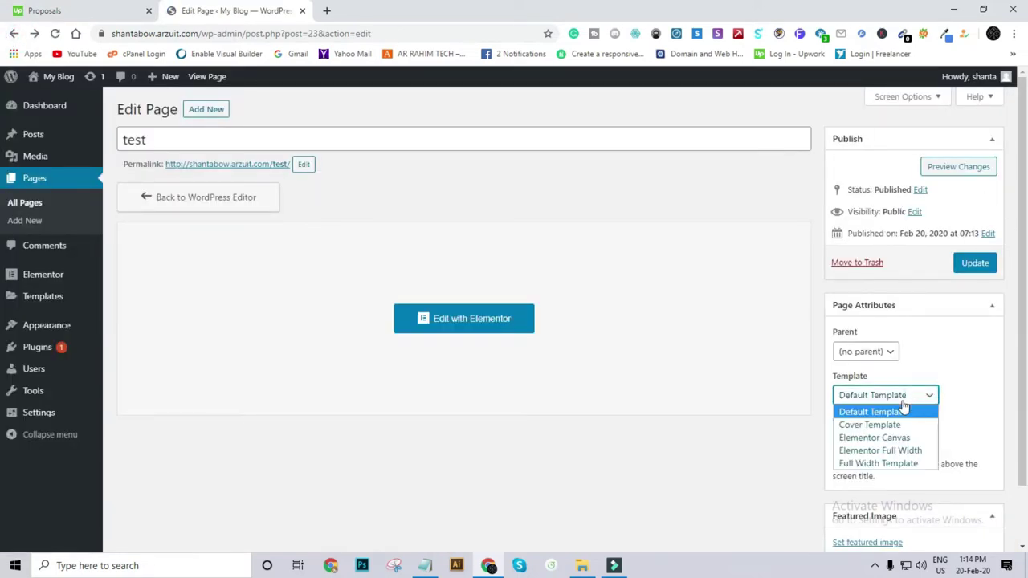
{"action": "left_click", "coordinate": [886, 426]}
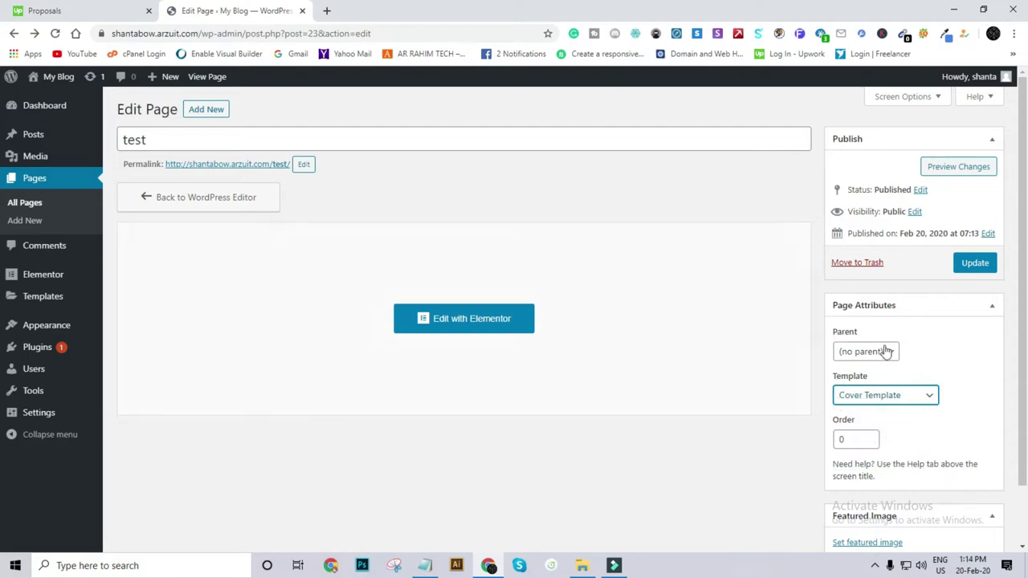
{"action": "left_click", "coordinate": [969, 265]}
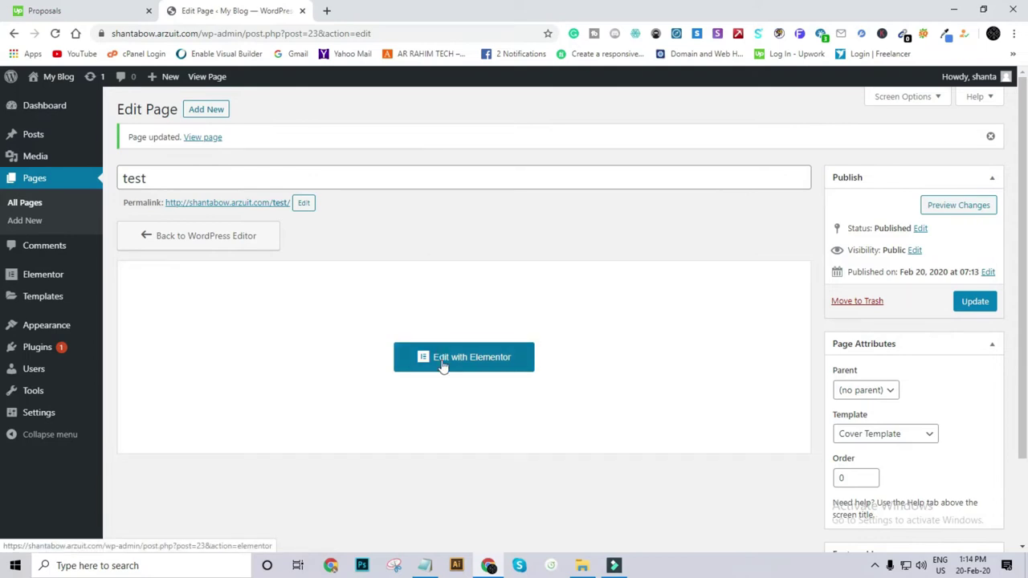
Step: Open the test page in Elementor and examine how the Cover Template lays it out
{"action": "left_click", "coordinate": [443, 363]}
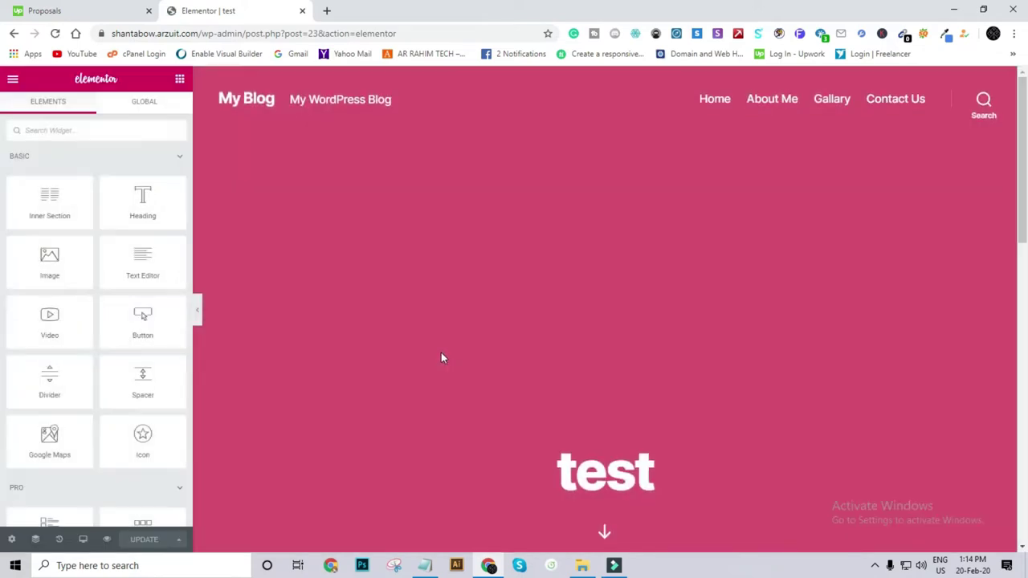
{"action": "scroll", "coordinate": [441, 353], "scroll_direction": "down", "scroll_amount": 6}
{"action": "scroll", "coordinate": [445, 348], "scroll_direction": "up", "scroll_amount": 6}
{"action": "scroll", "coordinate": [452, 349], "scroll_direction": "down", "scroll_amount": 4}
{"action": "scroll", "coordinate": [453, 351], "scroll_direction": "up", "scroll_amount": 4}
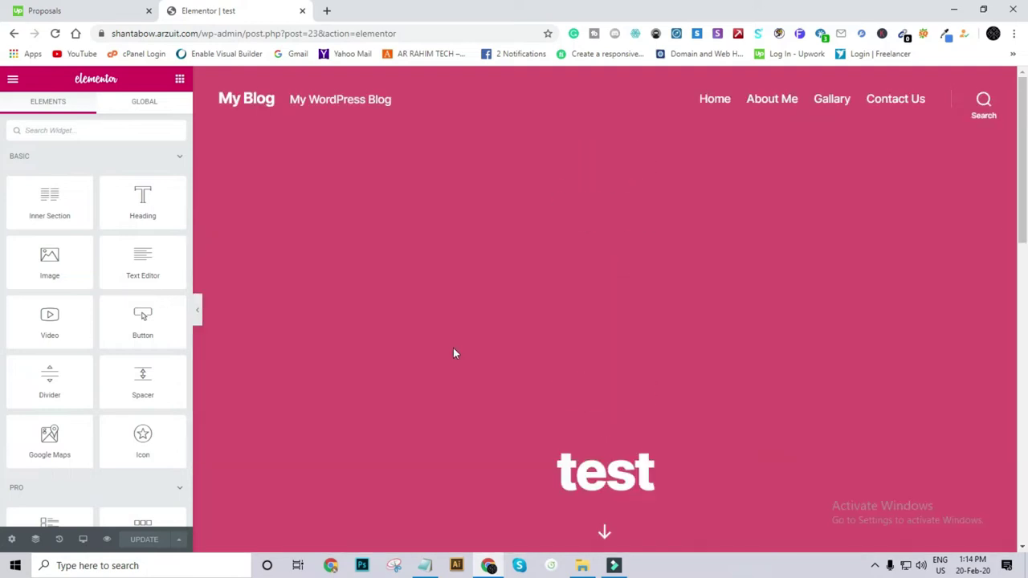
Step: Update the test page with the Elementor Full Width template and open it in Elementor to view the layout
{"action": "left_click", "coordinate": [14, 34]}
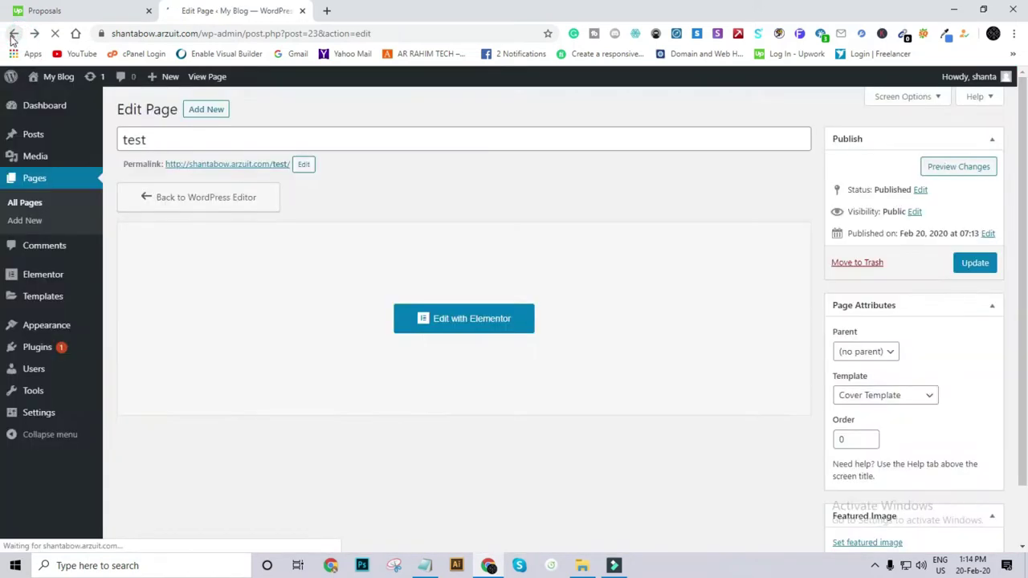
{"action": "left_click", "coordinate": [888, 402]}
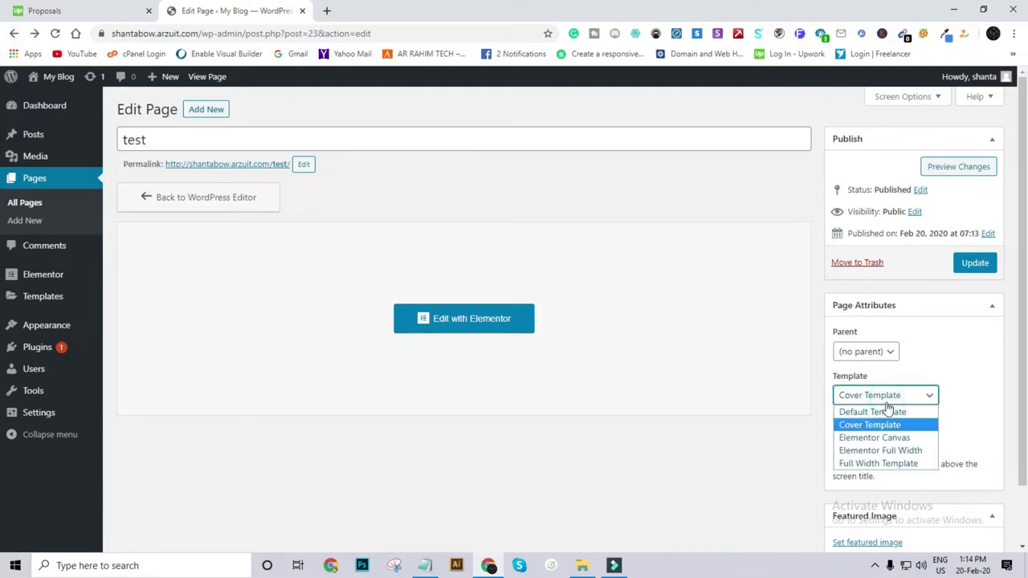
{"action": "left_click", "coordinate": [877, 451]}
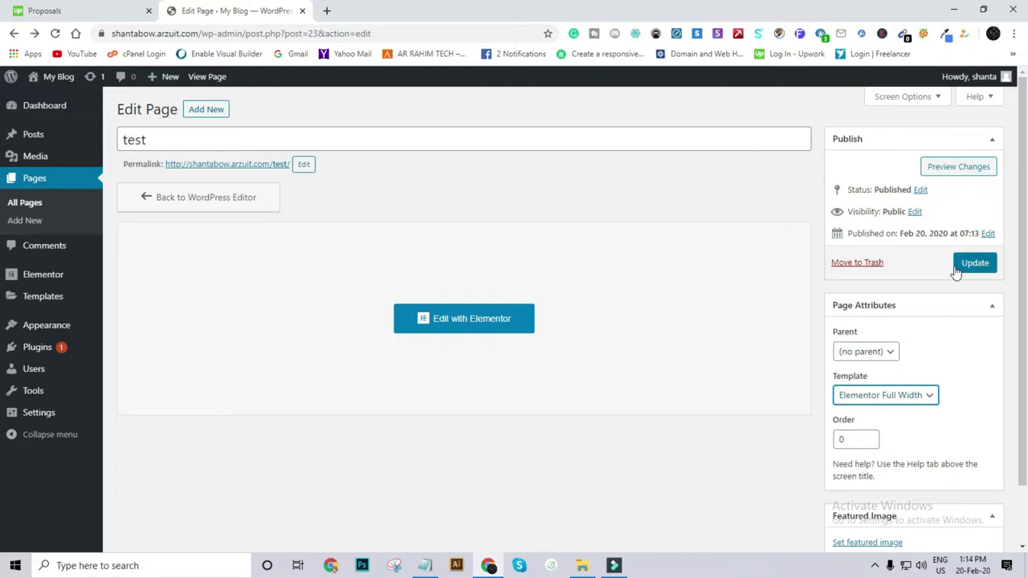
{"action": "left_click", "coordinate": [985, 264]}
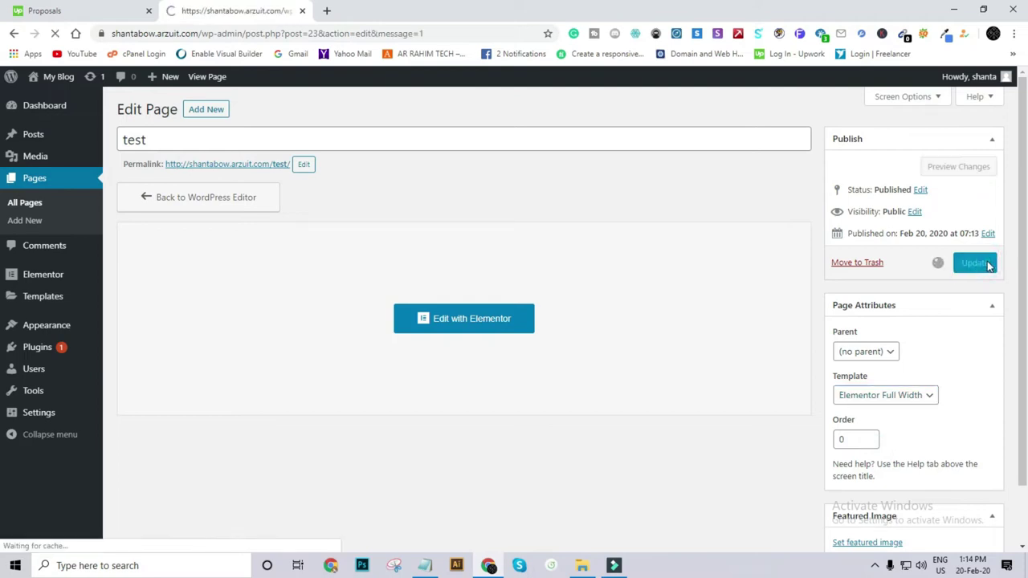
{"action": "left_click", "coordinate": [480, 353]}
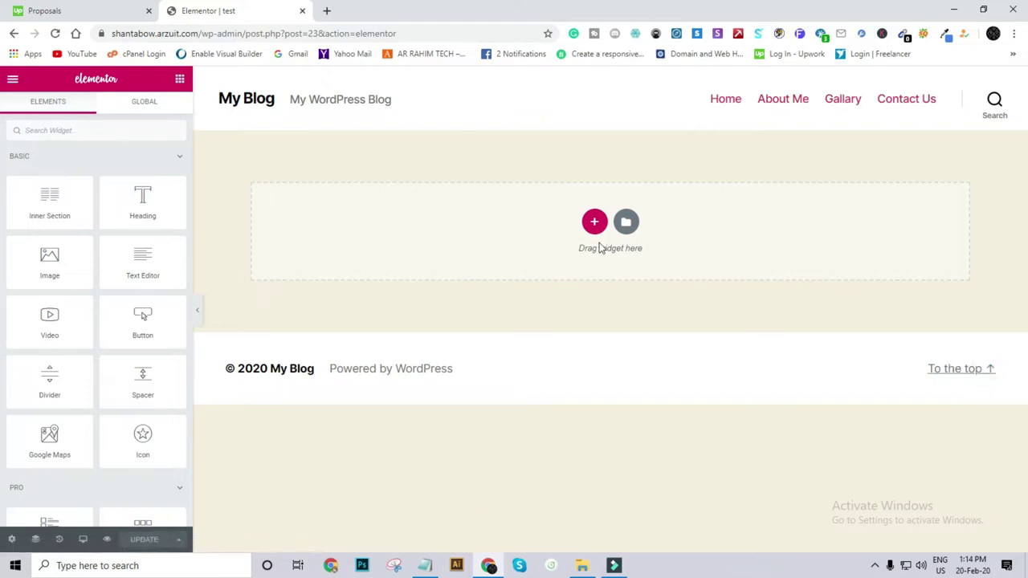
Step: Go back to the test page's WordPress settings, set its template to Full Width Template and update the page
{"action": "left_click", "coordinate": [14, 34]}
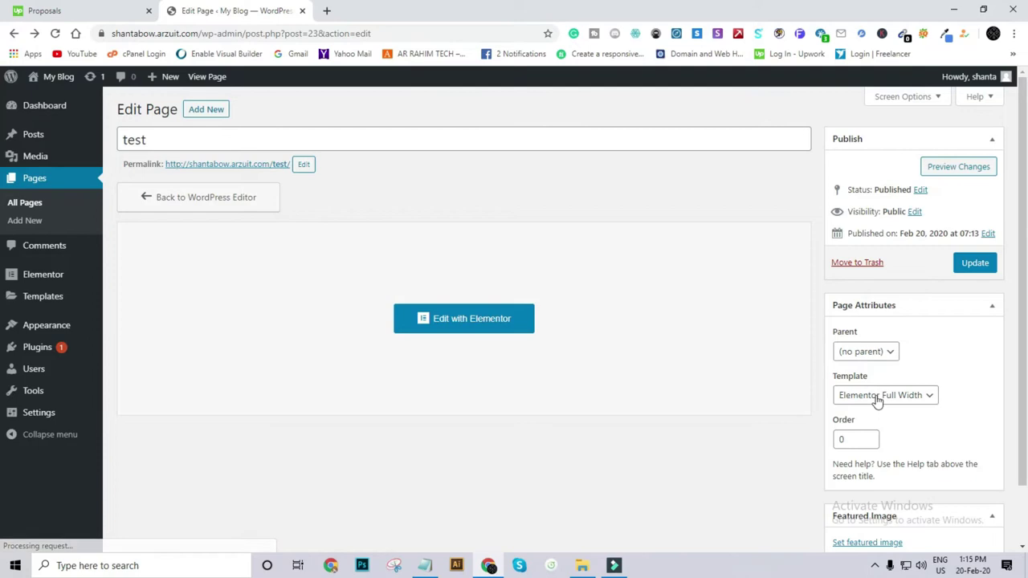
{"action": "left_click", "coordinate": [876, 395]}
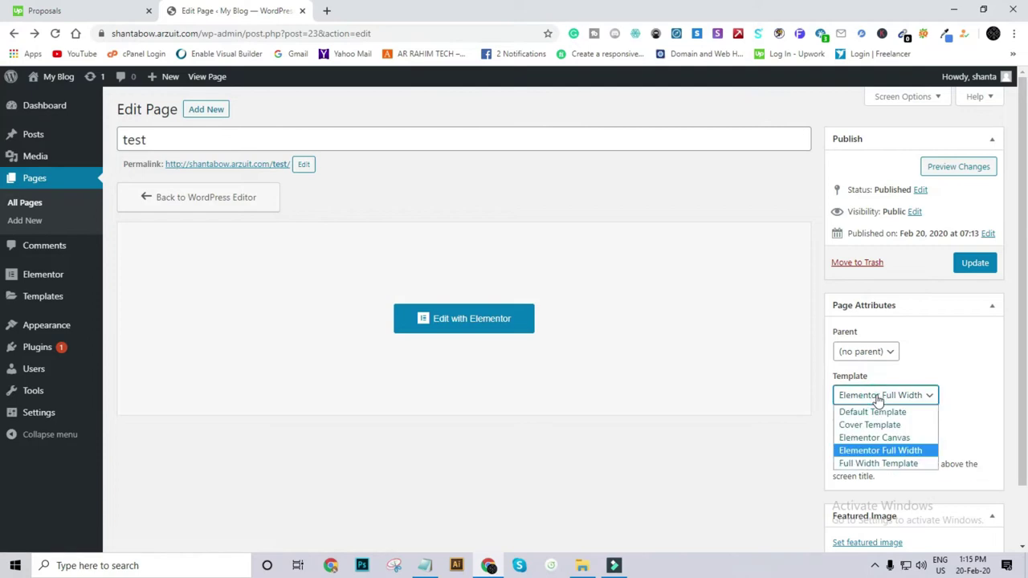
{"action": "left_click", "coordinate": [880, 463]}
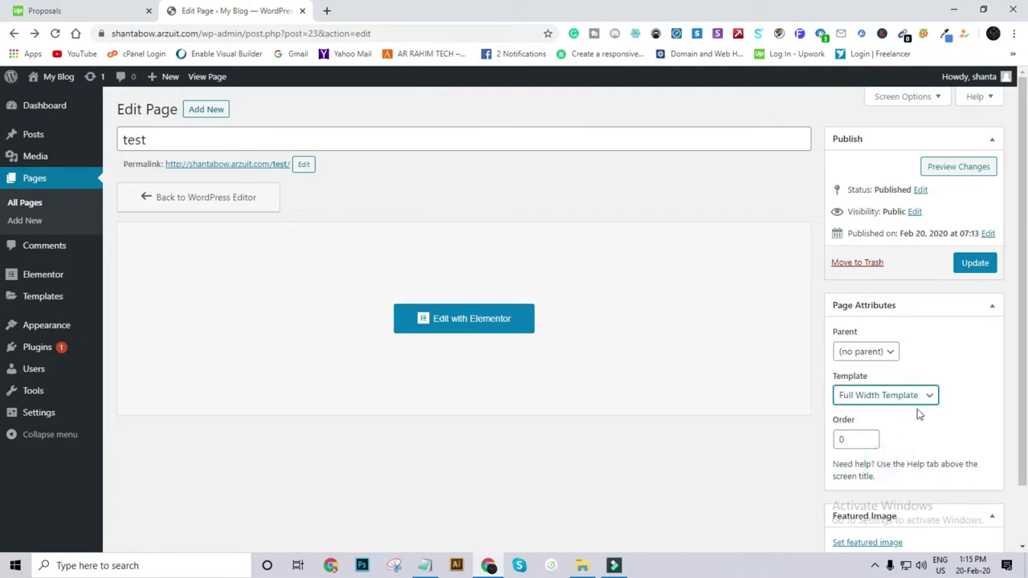
{"action": "left_click", "coordinate": [972, 266]}
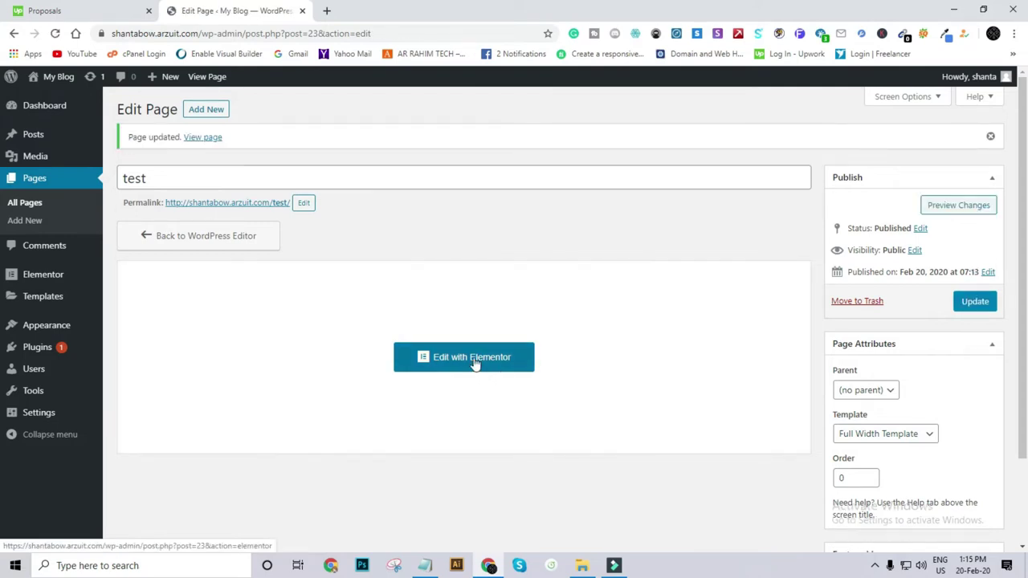
Step: Open the test page in Elementor and examine the Full Width Template layout, including its title, content area and footer widgets
{"action": "left_click", "coordinate": [474, 361]}
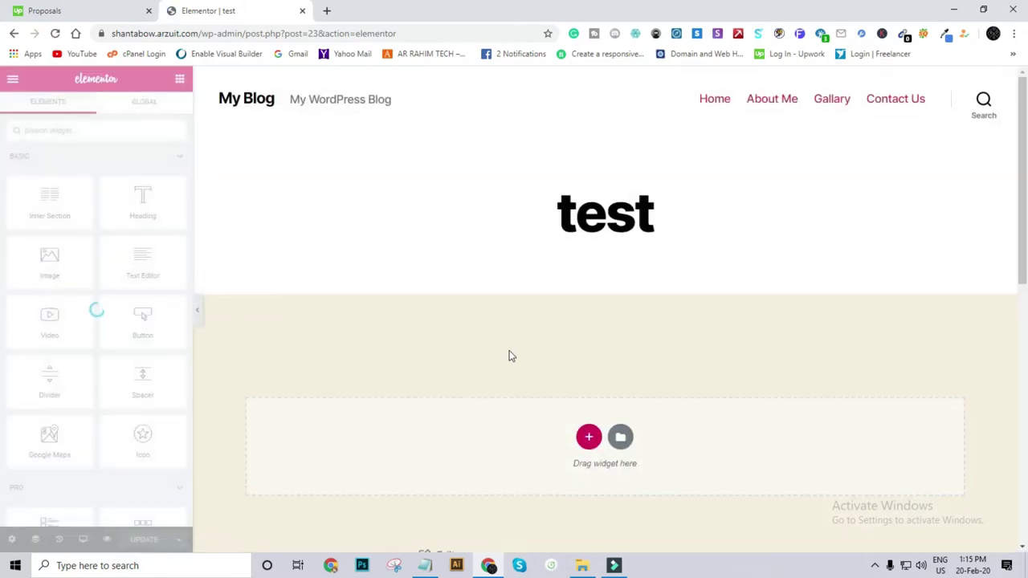
{"action": "scroll", "coordinate": [548, 336], "scroll_direction": "down", "scroll_amount": 3}
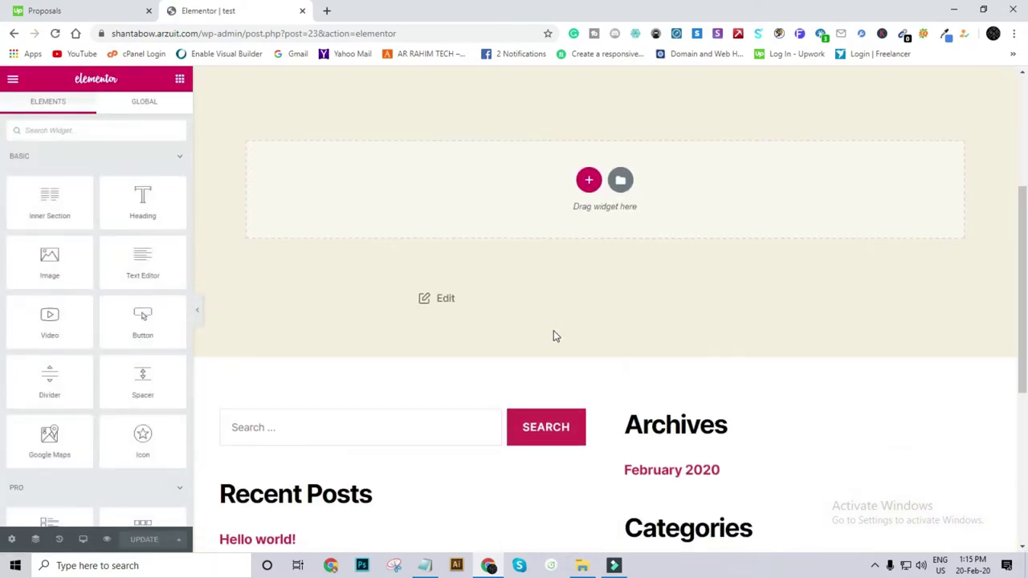
{"action": "scroll", "coordinate": [560, 335], "scroll_direction": "down", "scroll_amount": 4}
{"action": "scroll", "coordinate": [559, 334], "scroll_direction": "up", "scroll_amount": 5}
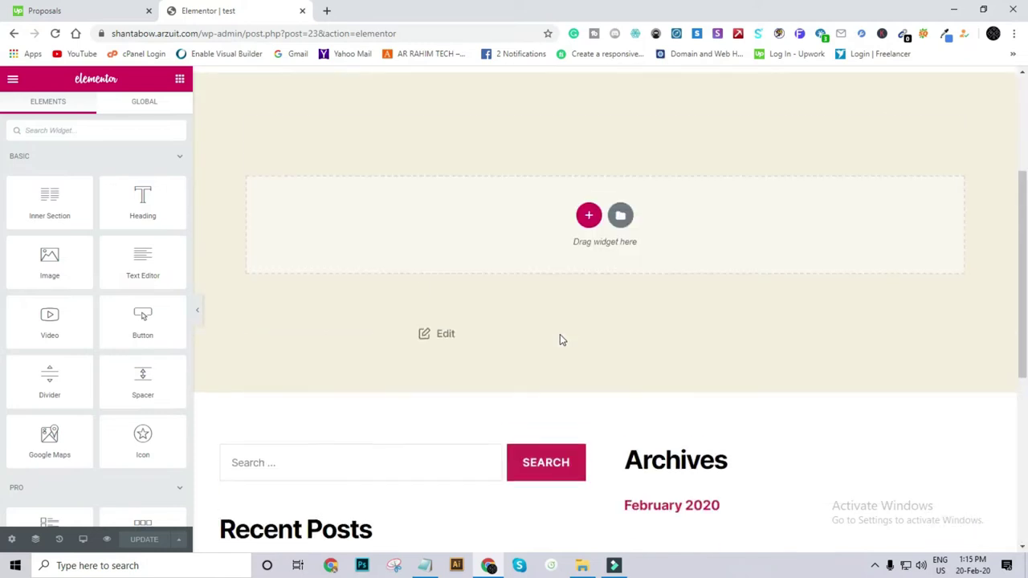
{"action": "scroll", "coordinate": [560, 341], "scroll_direction": "up", "scroll_amount": 2}
{"action": "scroll", "coordinate": [500, 367], "scroll_direction": "down", "scroll_amount": 7}
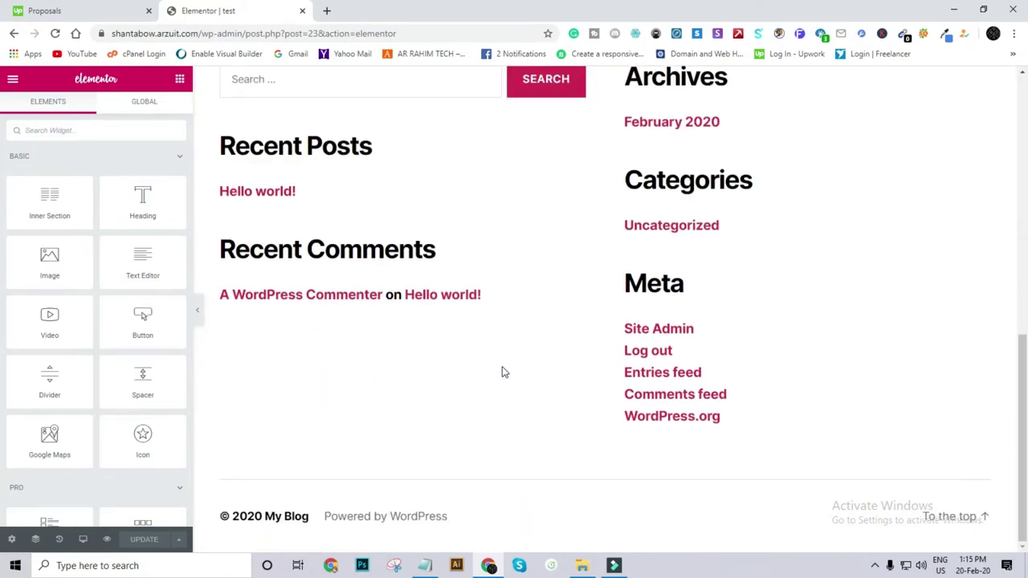
{"action": "scroll", "coordinate": [505, 367], "scroll_direction": "up", "scroll_amount": 1}
{"action": "scroll", "coordinate": [508, 363], "scroll_direction": "down", "scroll_amount": 1}
{"action": "scroll", "coordinate": [515, 409], "scroll_direction": "up", "scroll_amount": 7}
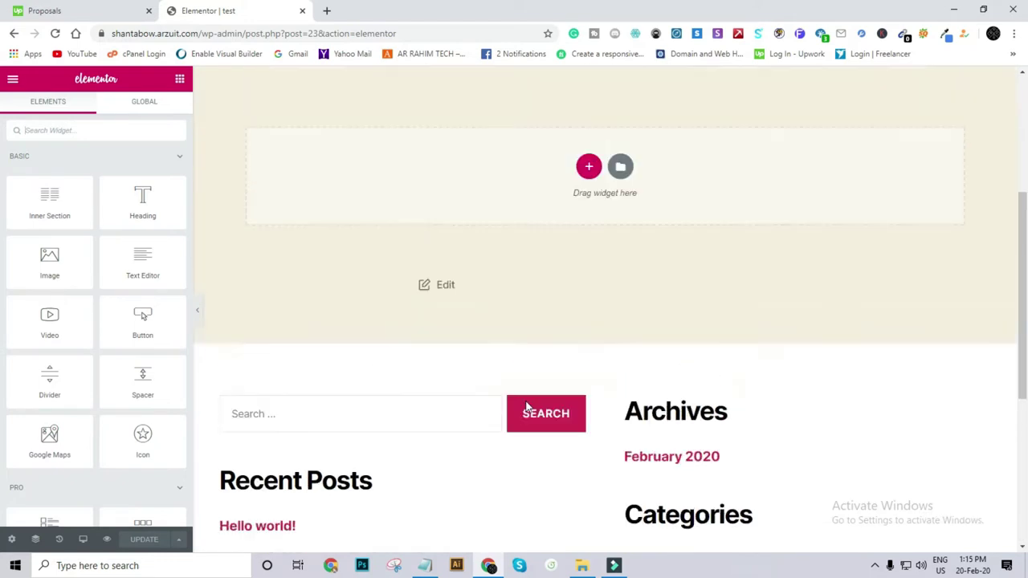
Step: Return to the test page's WordPress settings, update it with the Elementor Canvas template and open it in Elementor
{"action": "left_click", "coordinate": [13, 34]}
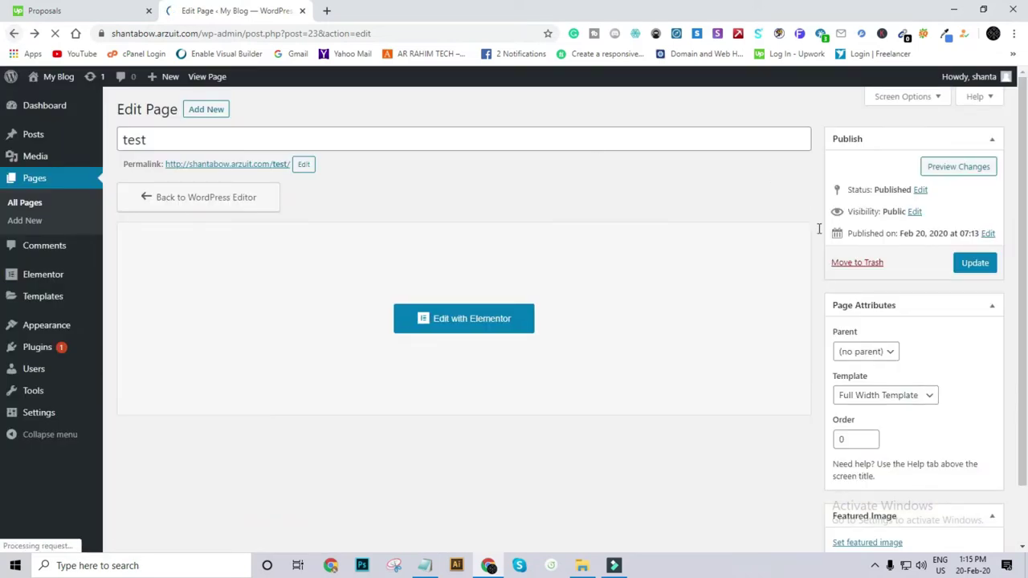
{"action": "left_click", "coordinate": [903, 396]}
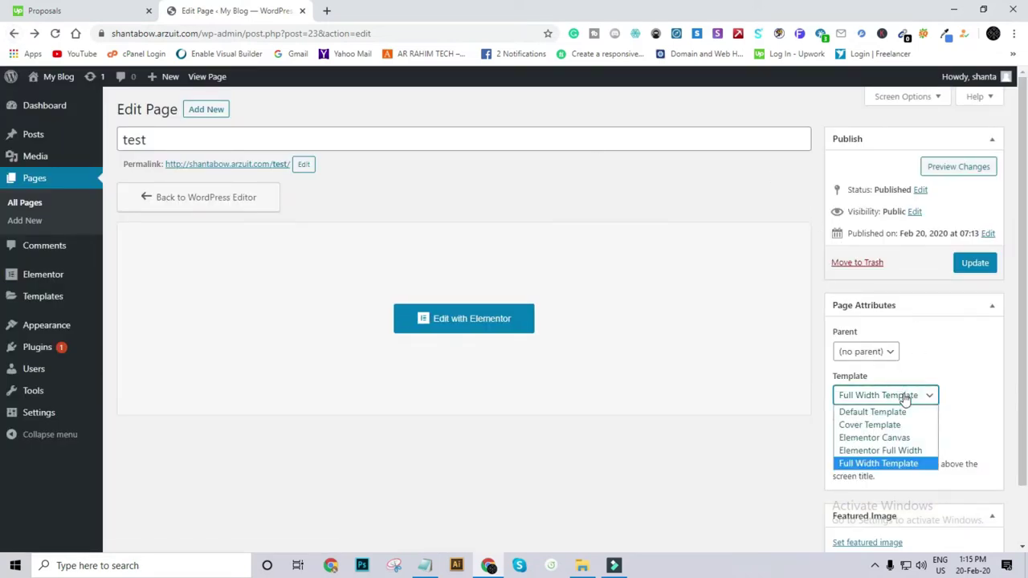
{"action": "left_click", "coordinate": [880, 438]}
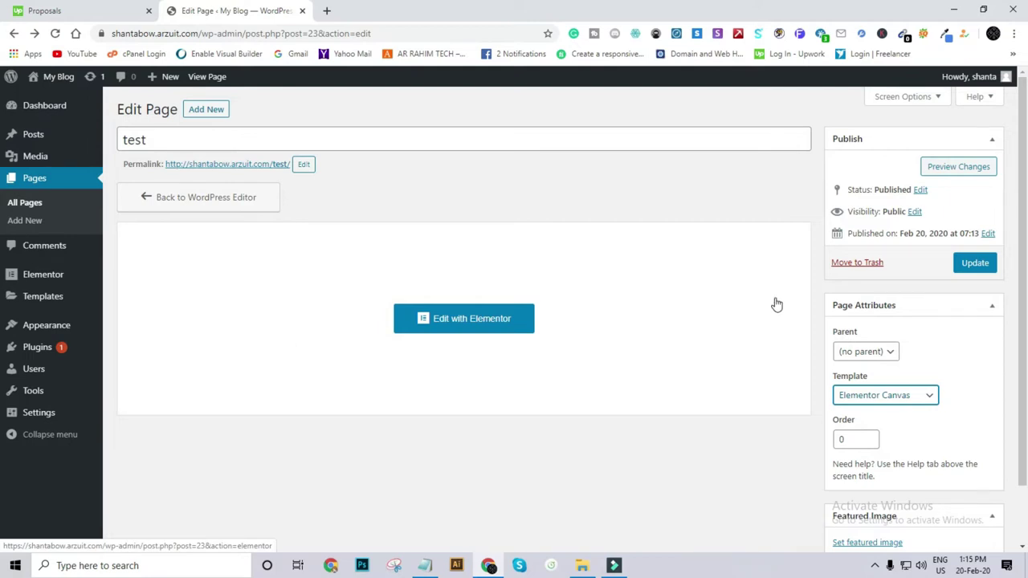
{"action": "left_click", "coordinate": [975, 264]}
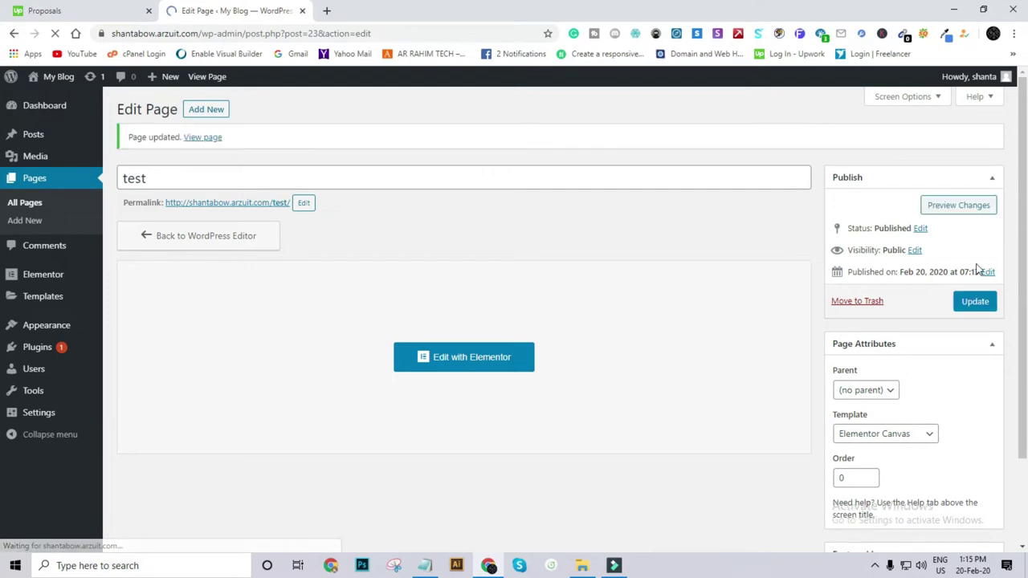
{"action": "left_click", "coordinate": [482, 363]}
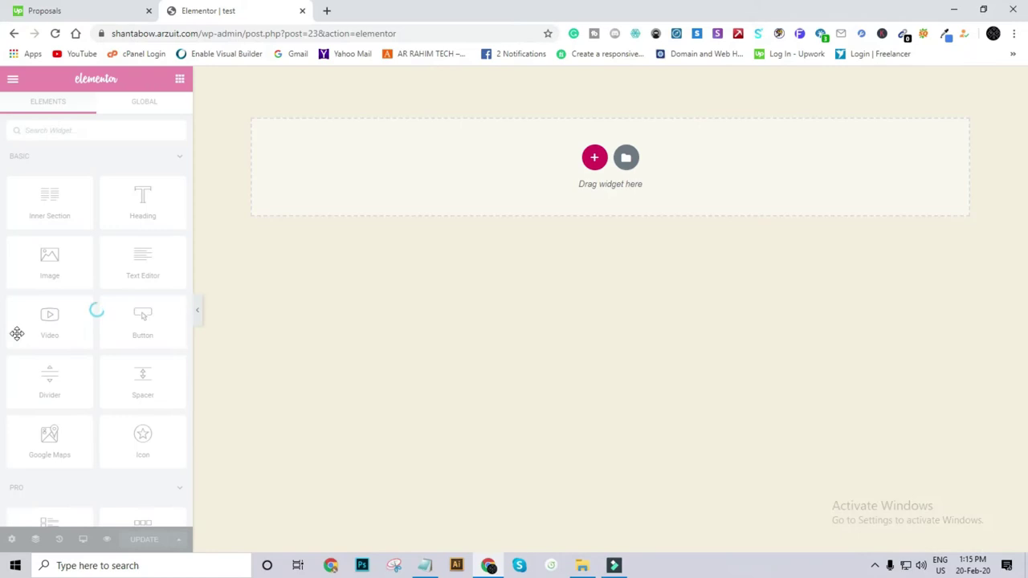
Step: Look through the available Elementor widgets, including the Pro, General, Site, Single and WordPress categories
{"action": "scroll", "coordinate": [110, 301], "scroll_direction": "down", "scroll_amount": 10}
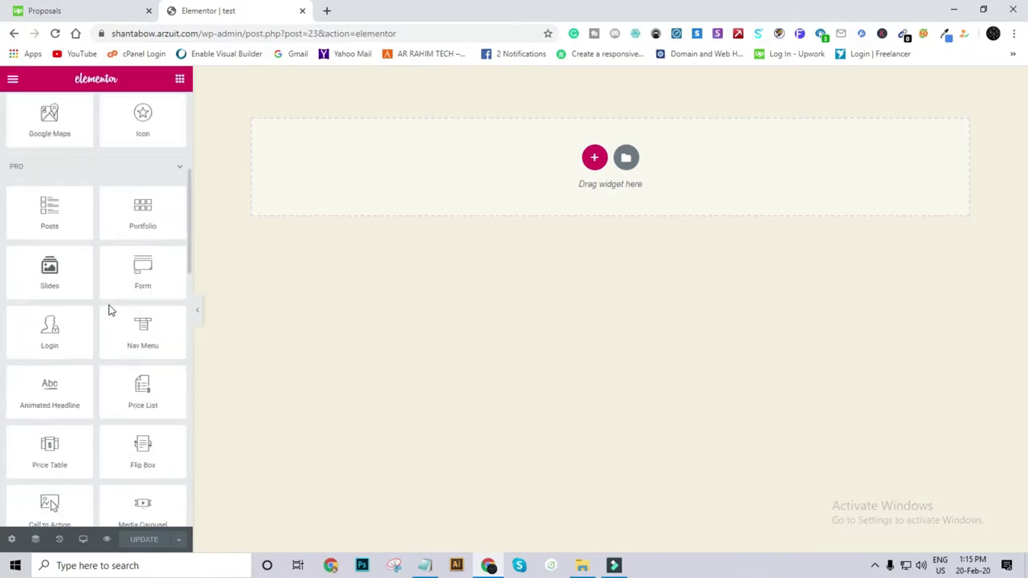
{"action": "scroll", "coordinate": [109, 305], "scroll_direction": "down", "scroll_amount": 10}
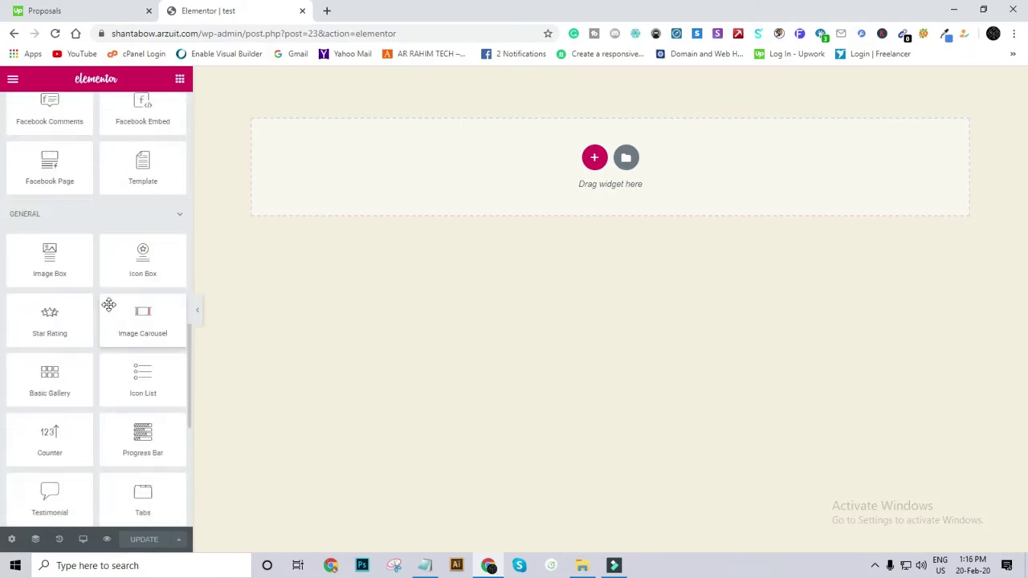
{"action": "scroll", "coordinate": [110, 310], "scroll_direction": "down", "scroll_amount": 1}
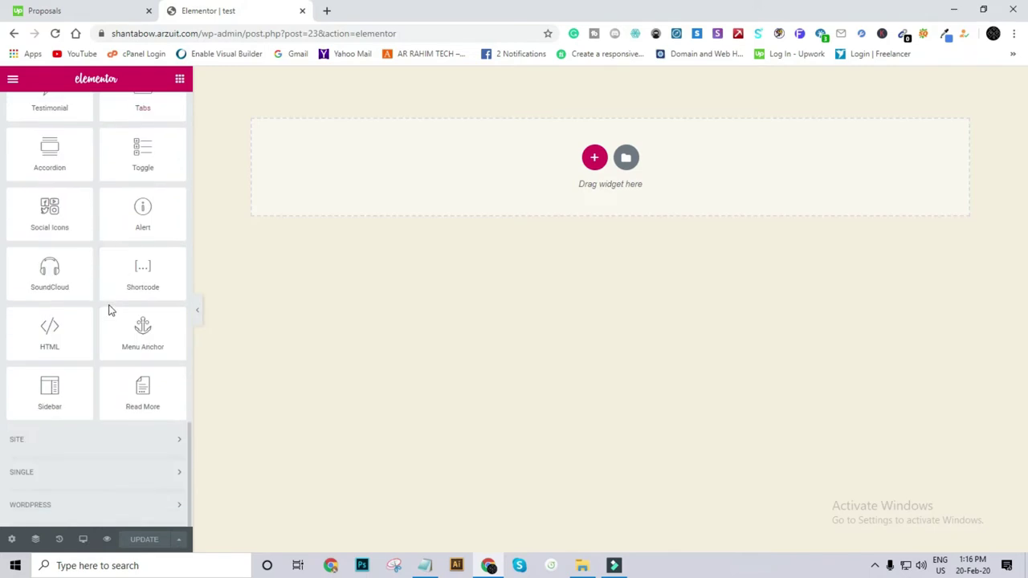
{"action": "left_click", "coordinate": [40, 437]}
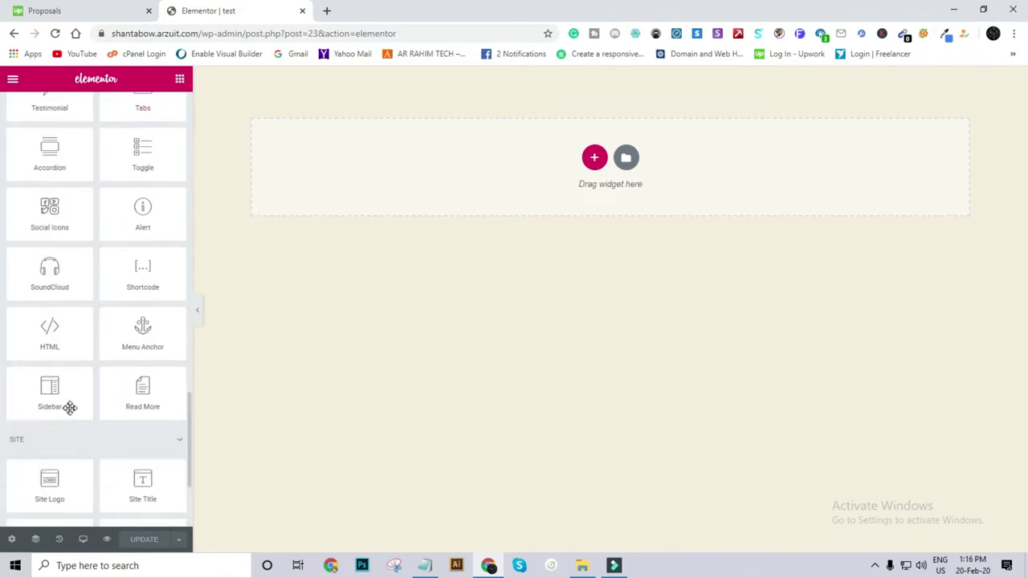
{"action": "scroll", "coordinate": [69, 407], "scroll_direction": "down", "scroll_amount": 3}
{"action": "left_click", "coordinate": [32, 480]}
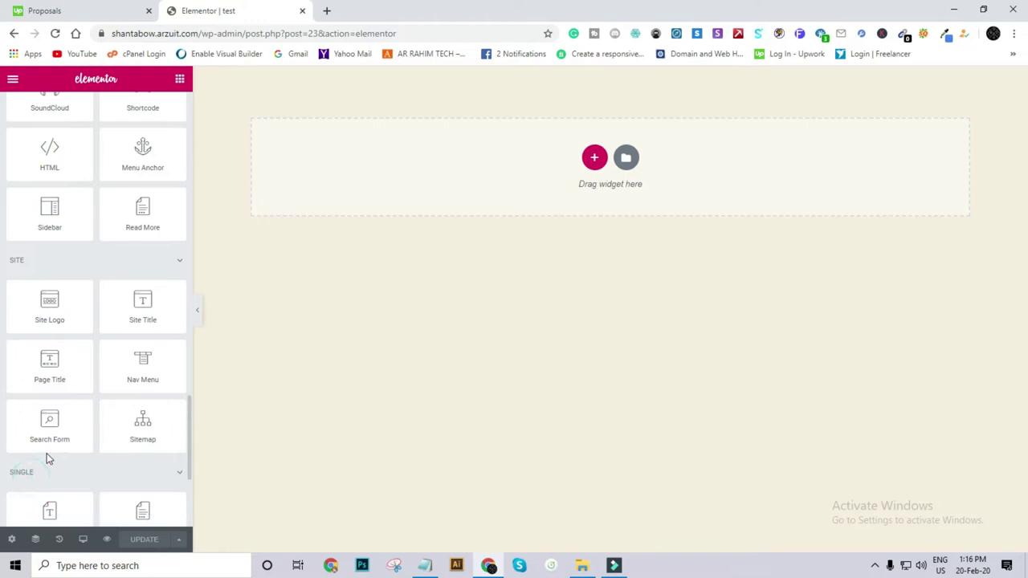
{"action": "scroll", "coordinate": [45, 458], "scroll_direction": "down", "scroll_amount": 3}
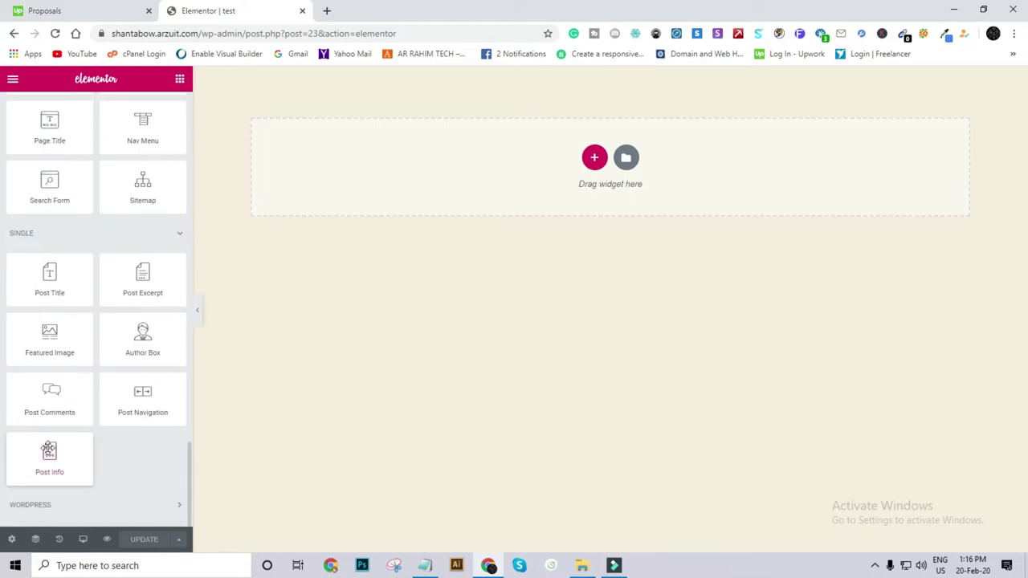
{"action": "left_click", "coordinate": [48, 502]}
{"action": "scroll", "coordinate": [56, 464], "scroll_direction": "down", "scroll_amount": 5}
{"action": "scroll", "coordinate": [65, 461], "scroll_direction": "up", "scroll_amount": 20}
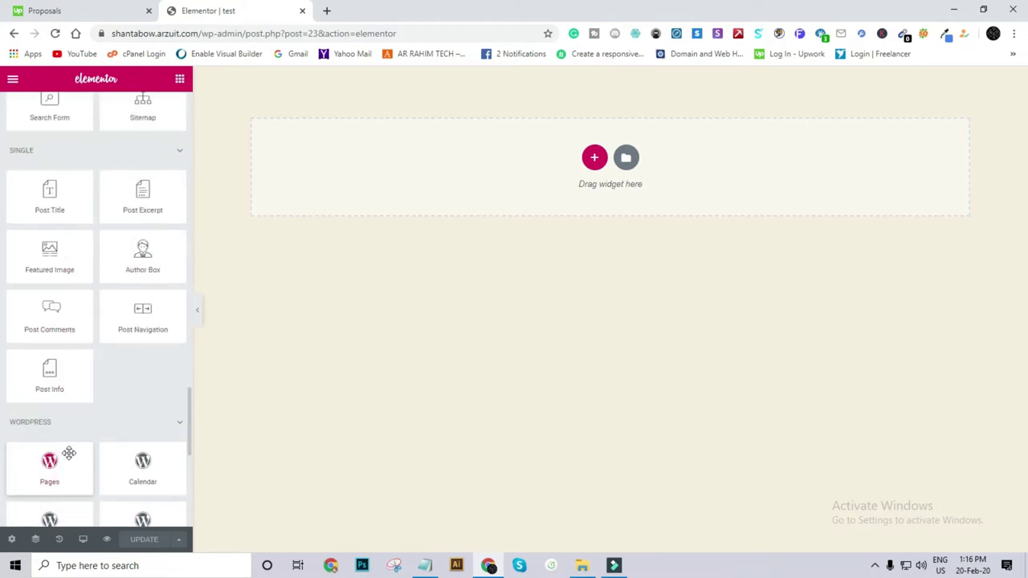
{"action": "scroll", "coordinate": [76, 450], "scroll_direction": "up", "scroll_amount": 1}
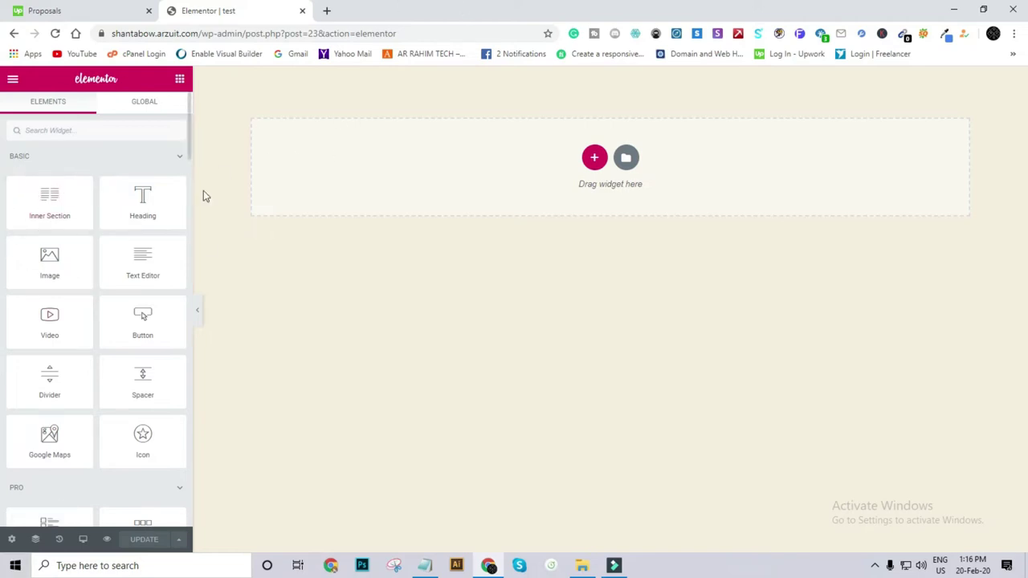
Step: Add a single-column section to the blank canvas, stretch it and set its content width to Full Width
{"action": "left_click", "coordinate": [595, 159]}
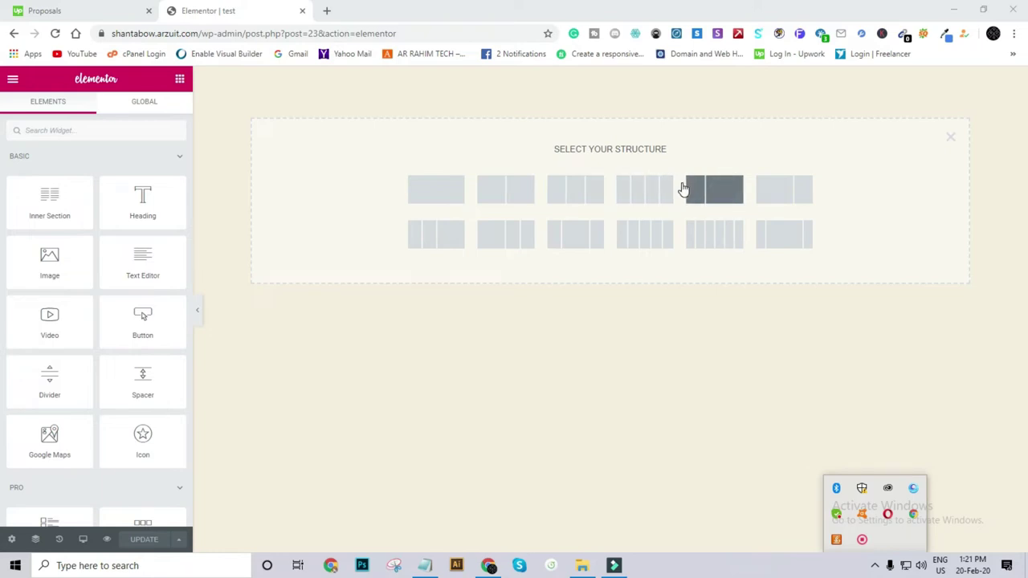
{"action": "left_click", "coordinate": [433, 190]}
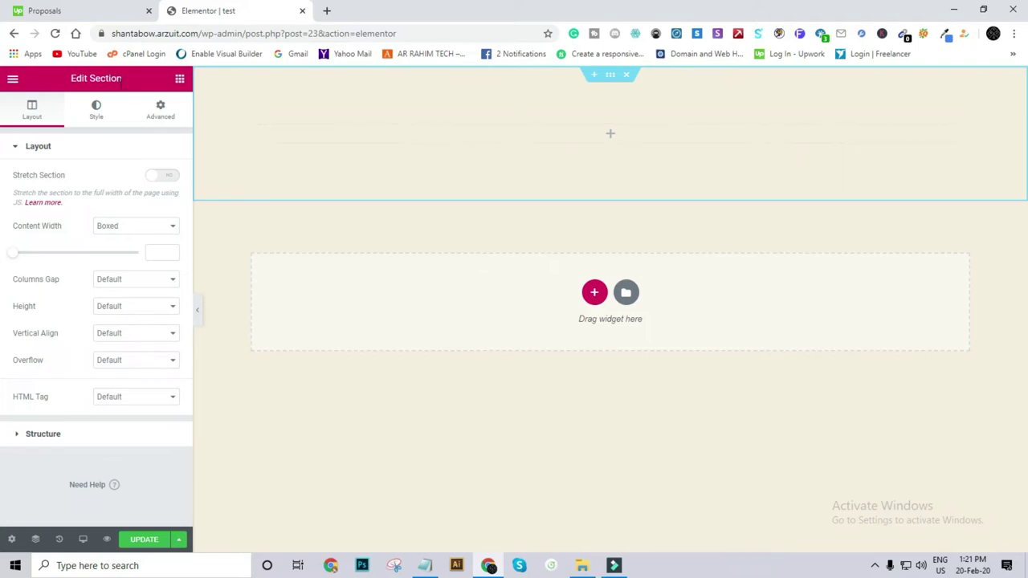
{"action": "left_click", "coordinate": [159, 176]}
{"action": "left_click", "coordinate": [136, 225]}
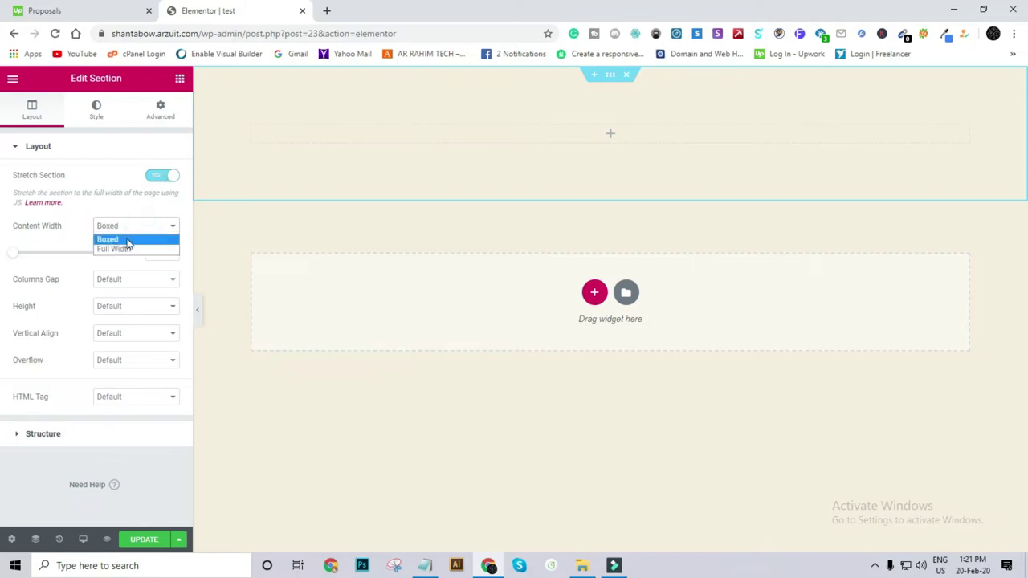
{"action": "left_click", "coordinate": [129, 252]}
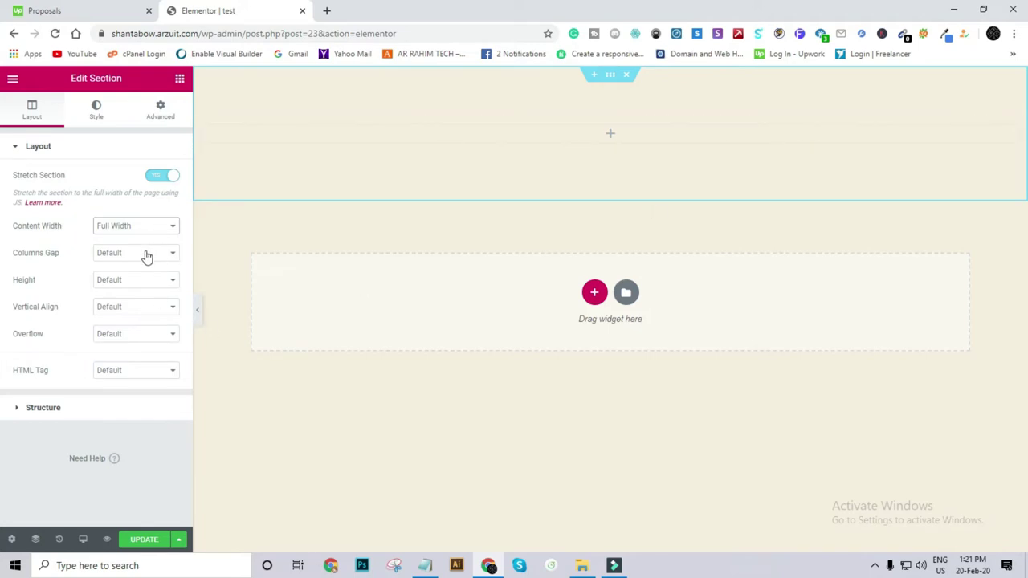
Step: Set the section's top and bottom margins and all four padding values to 0
{"action": "left_click", "coordinate": [158, 111]}
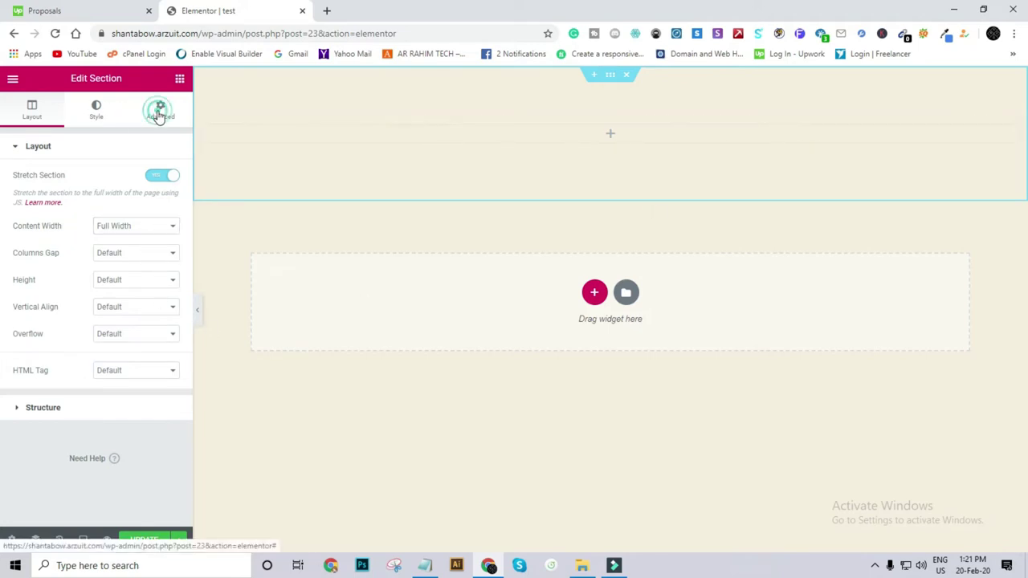
{"action": "left_click", "coordinate": [165, 204]}
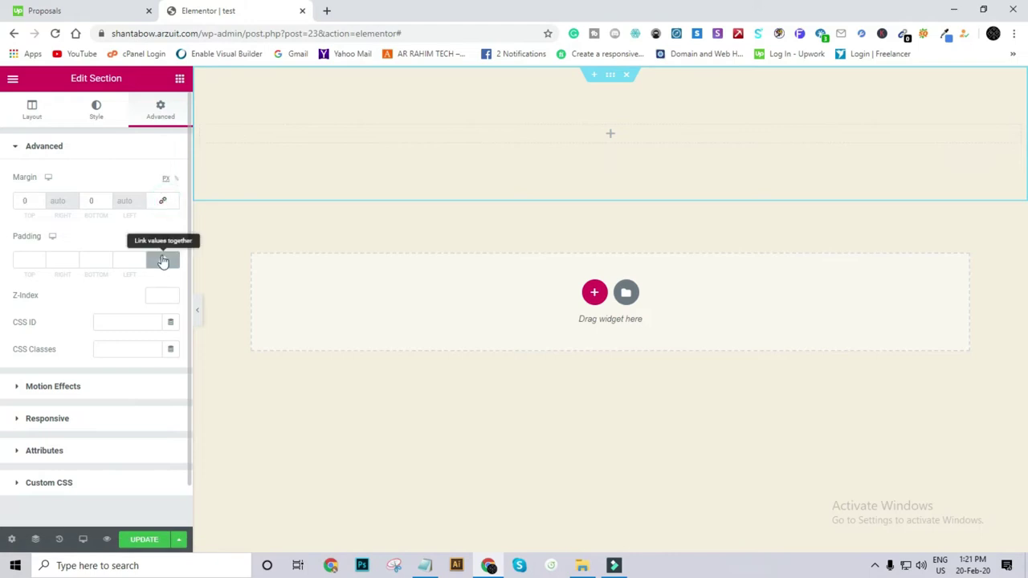
{"action": "left_click", "coordinate": [162, 261]}
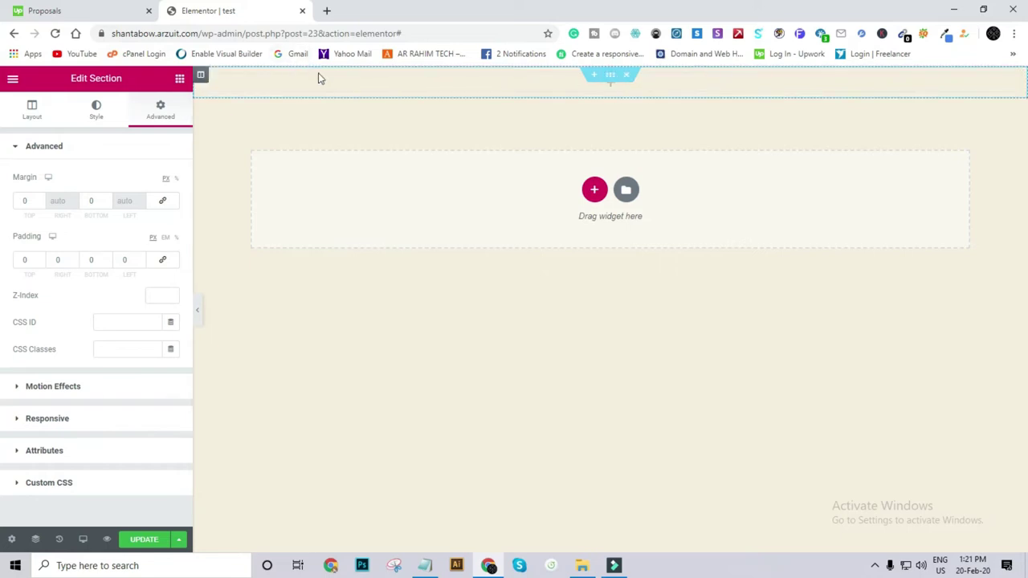
Step: Place a Heading widget with its default text in the section and update the page
{"action": "left_click", "coordinate": [180, 81]}
{"action": "left_click_drag", "start_coordinate": [138, 202], "coordinate": [306, 82]}
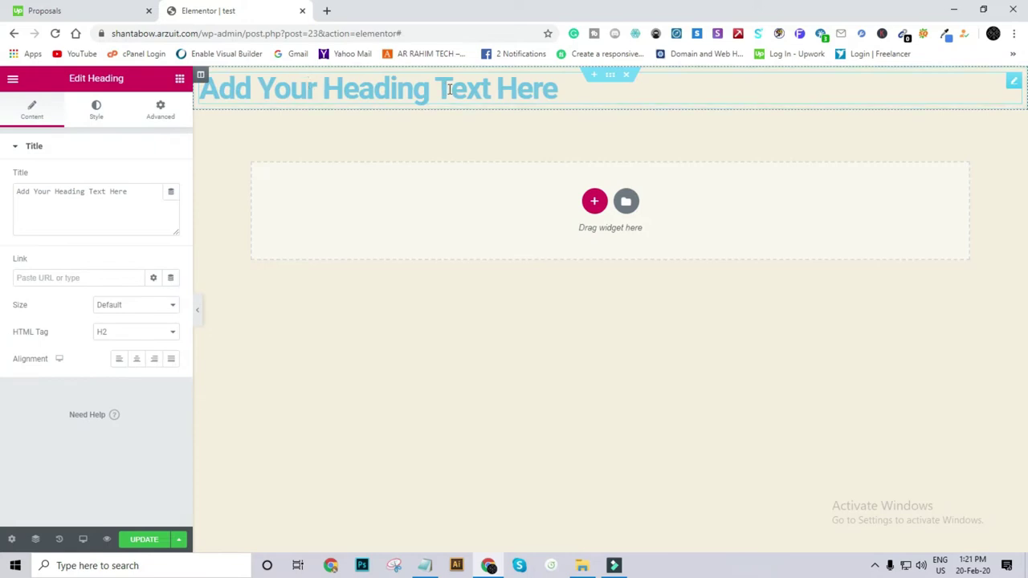
{"action": "left_click", "coordinate": [135, 539]}
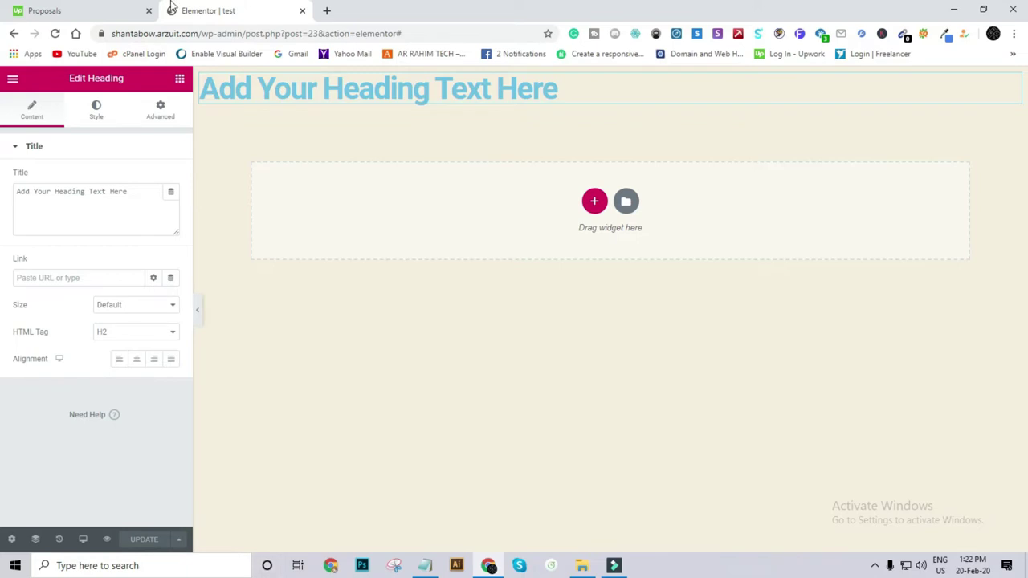
{"action": "left_click_drag", "start_coordinate": [198, 33], "coordinate": [113, 33]}
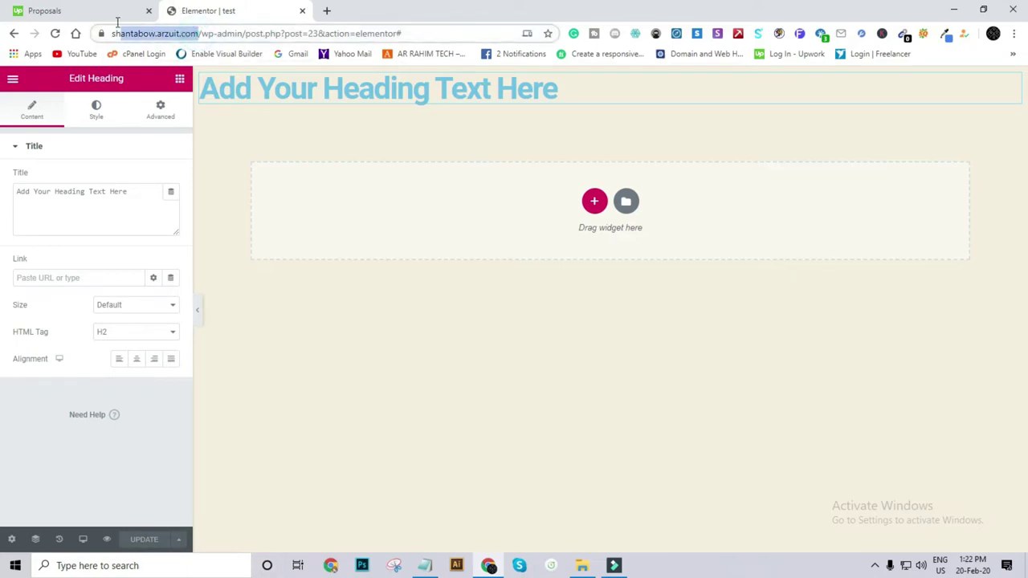
{"action": "right_click", "coordinate": [147, 41]}
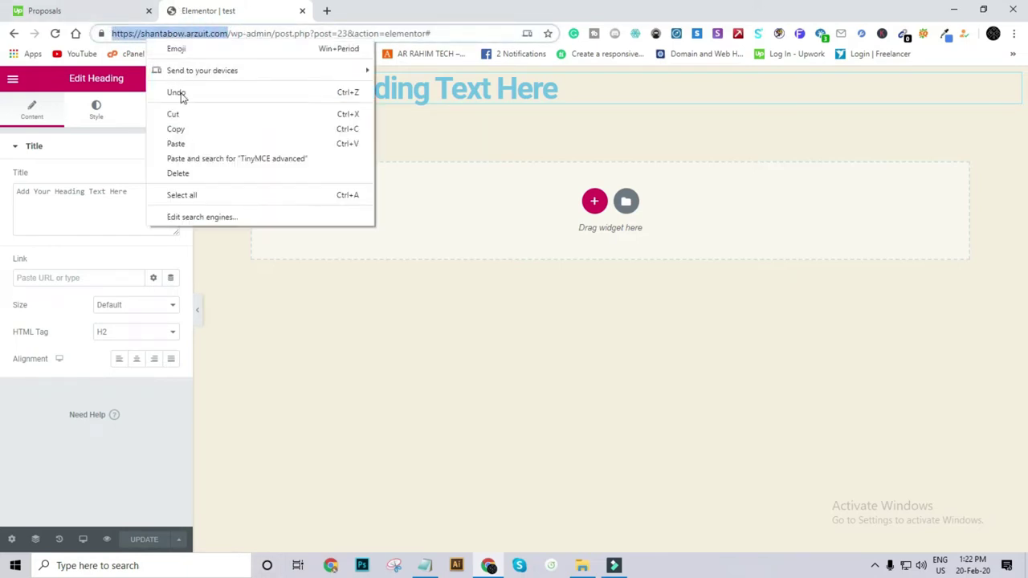
{"action": "left_click", "coordinate": [197, 130]}
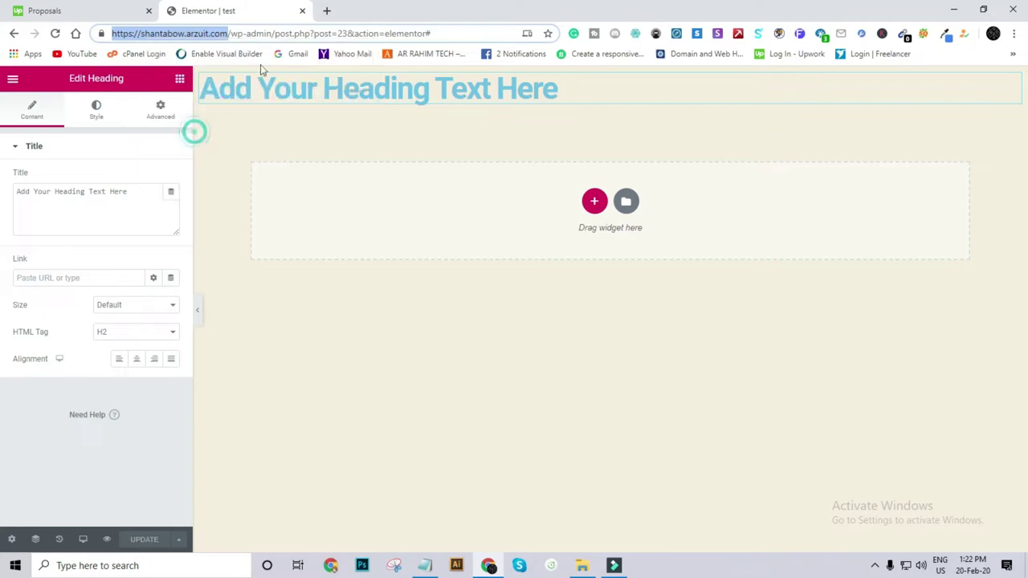
{"action": "left_click", "coordinate": [327, 11]}
{"action": "right_click", "coordinate": [126, 36]}
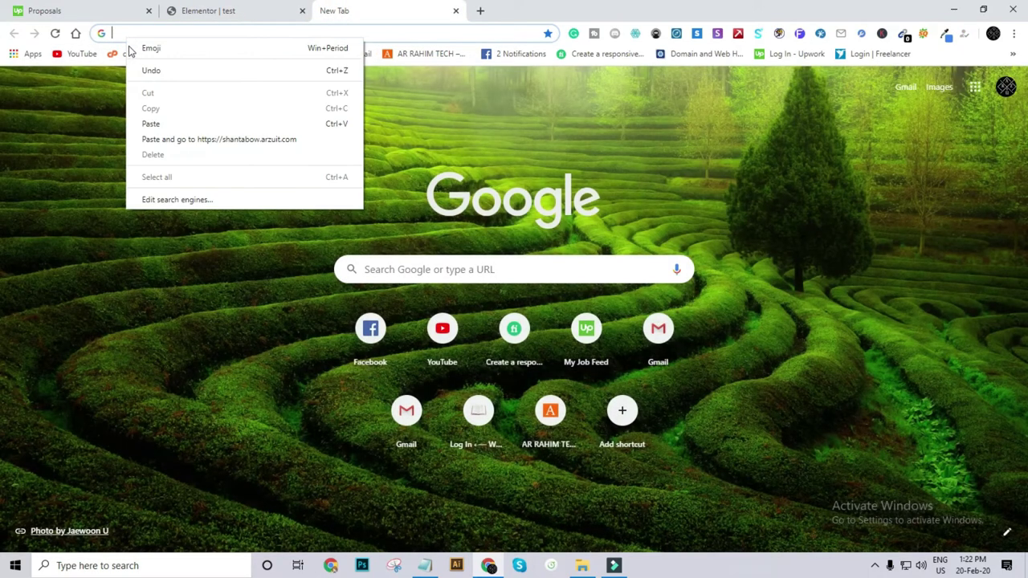
{"action": "left_click", "coordinate": [151, 123]}
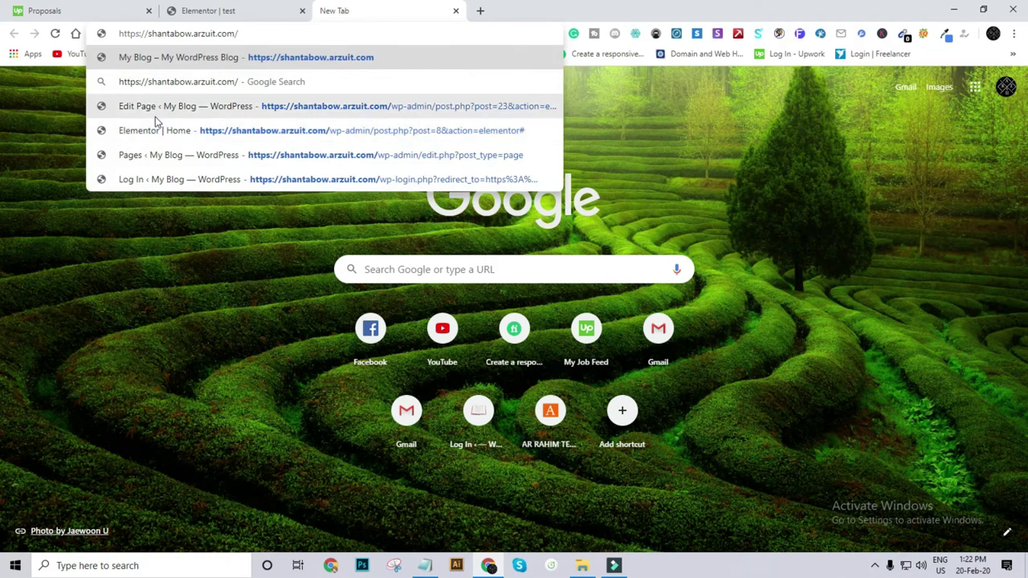
{"action": "key", "text": "Return"}
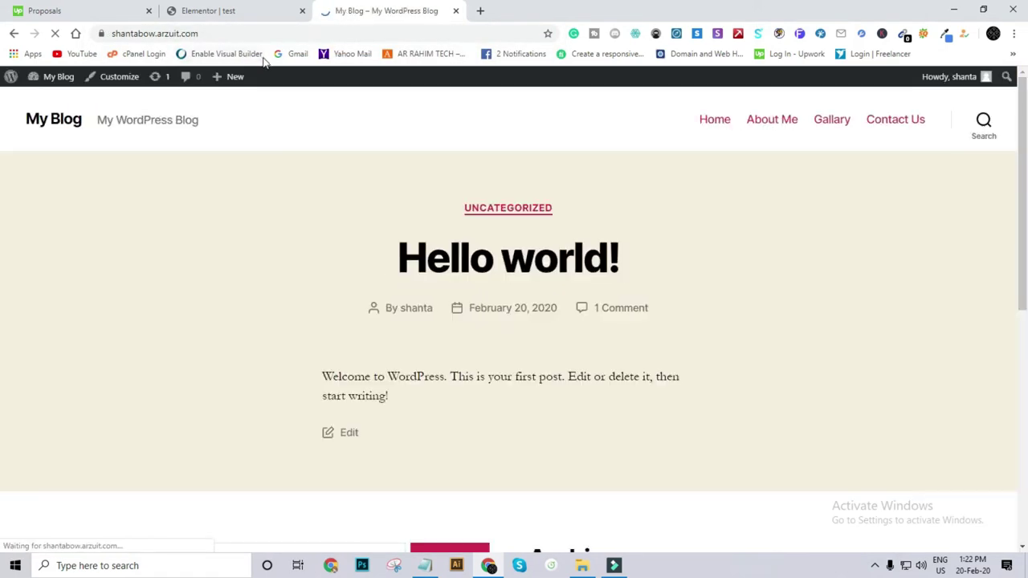
Step: Go through the WordPress dashboard to the list of all pages and view the published test page
{"action": "mouse_move", "coordinate": [69, 76]}
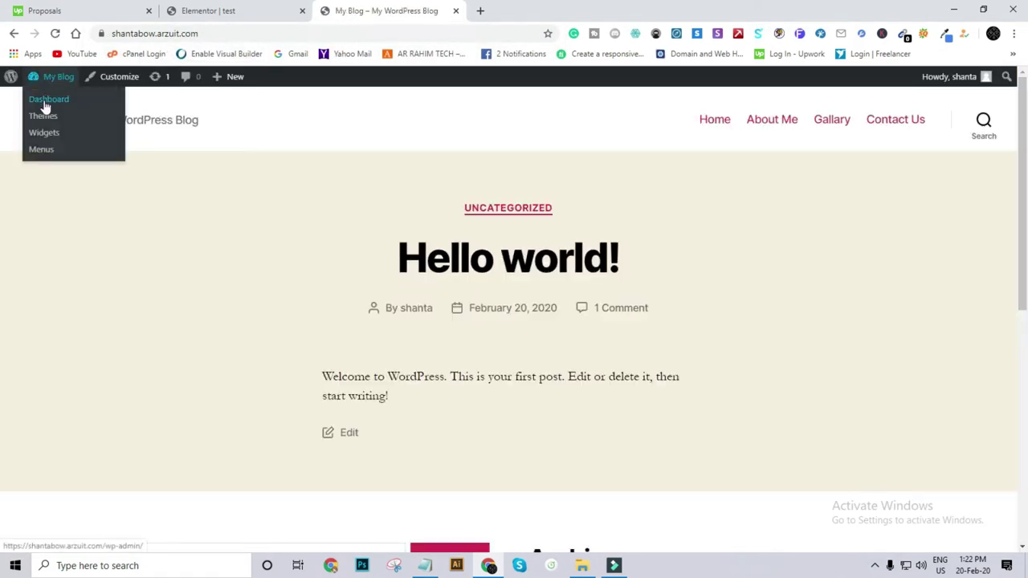
{"action": "left_click", "coordinate": [46, 103]}
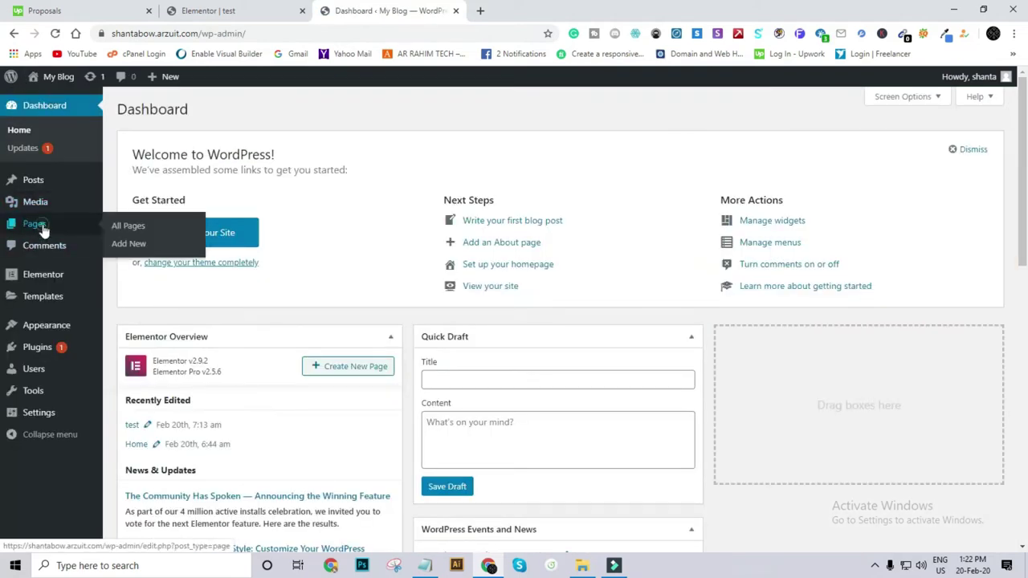
{"action": "left_click", "coordinate": [44, 229]}
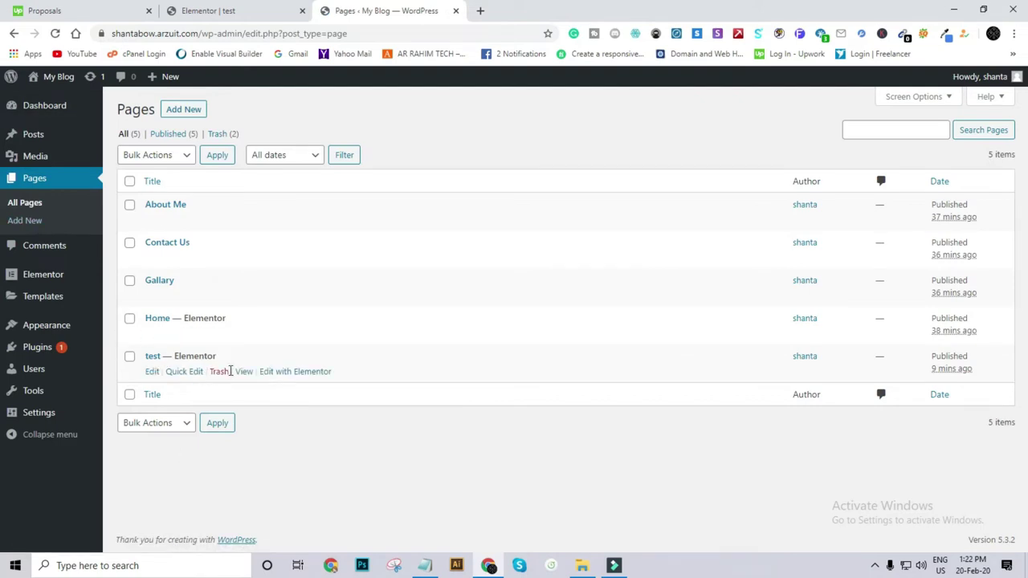
{"action": "left_click", "coordinate": [245, 372]}
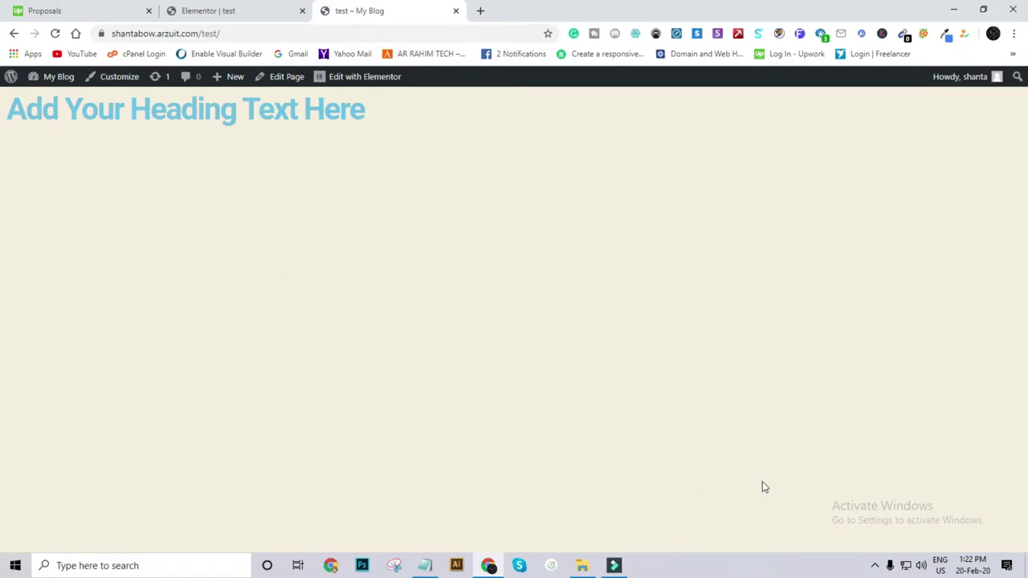
{"action": "left_click", "coordinate": [875, 565]}
{"action": "left_click", "coordinate": [862, 540]}
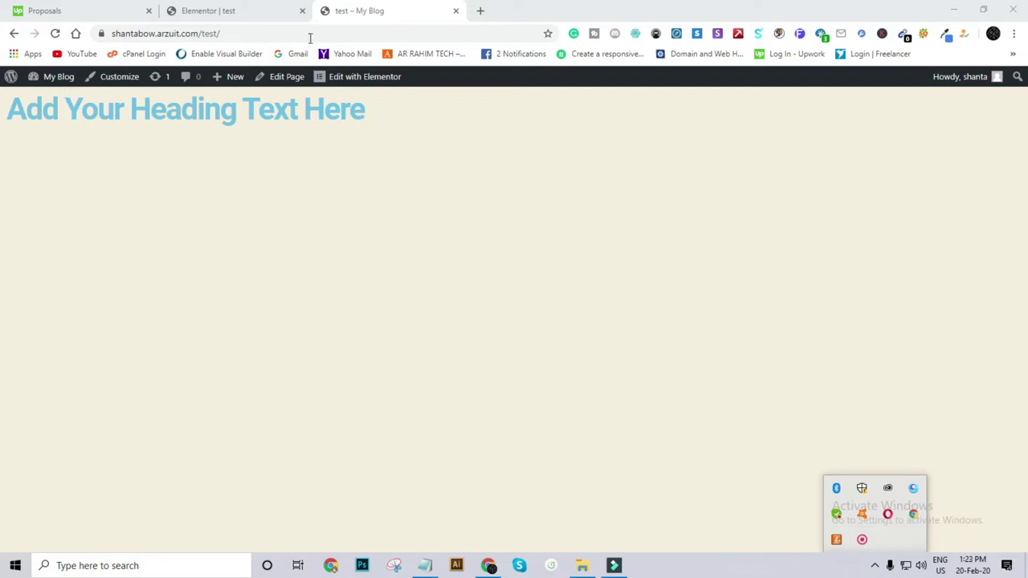
Step: Delete the heading section in the Elementor editor and add a two-column section in its place
{"action": "left_click", "coordinate": [201, 11]}
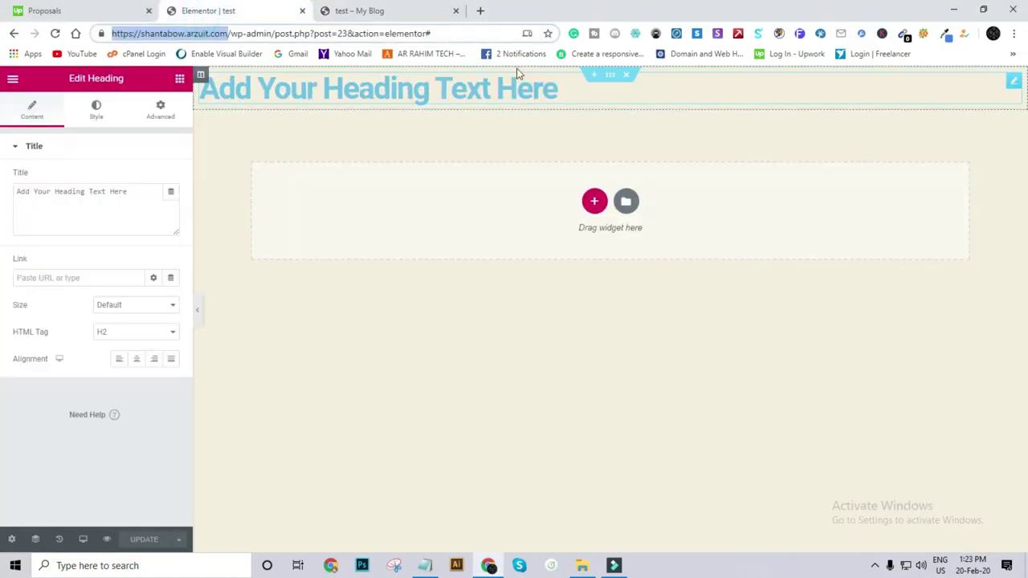
{"action": "left_click", "coordinate": [506, 90]}
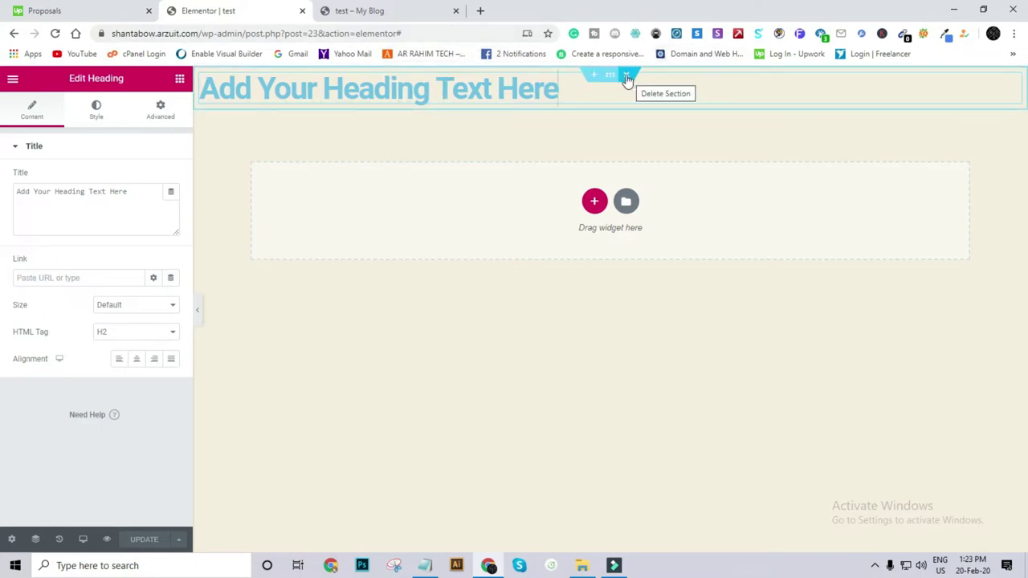
{"action": "left_click", "coordinate": [627, 79]}
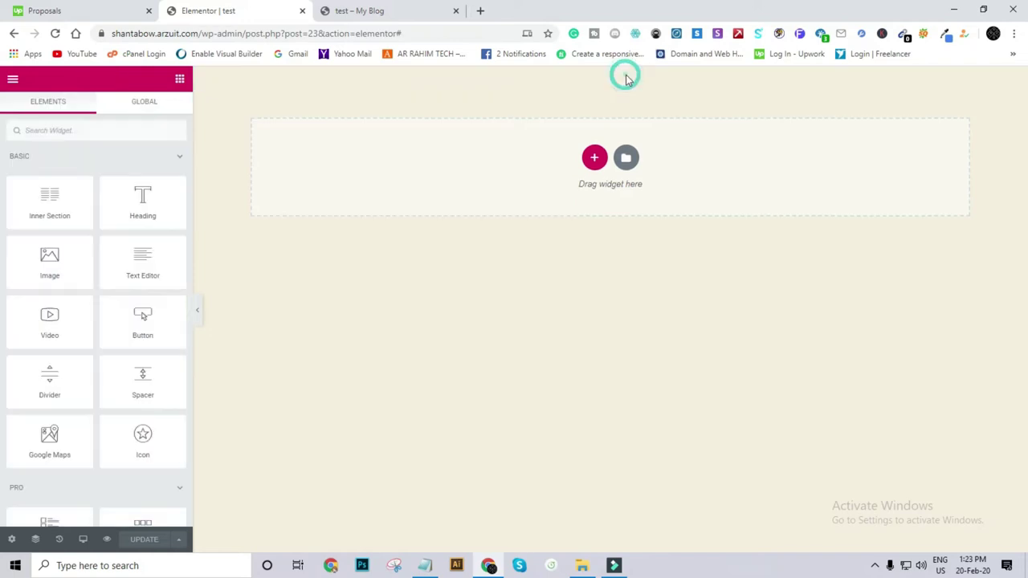
{"action": "left_click", "coordinate": [594, 157]}
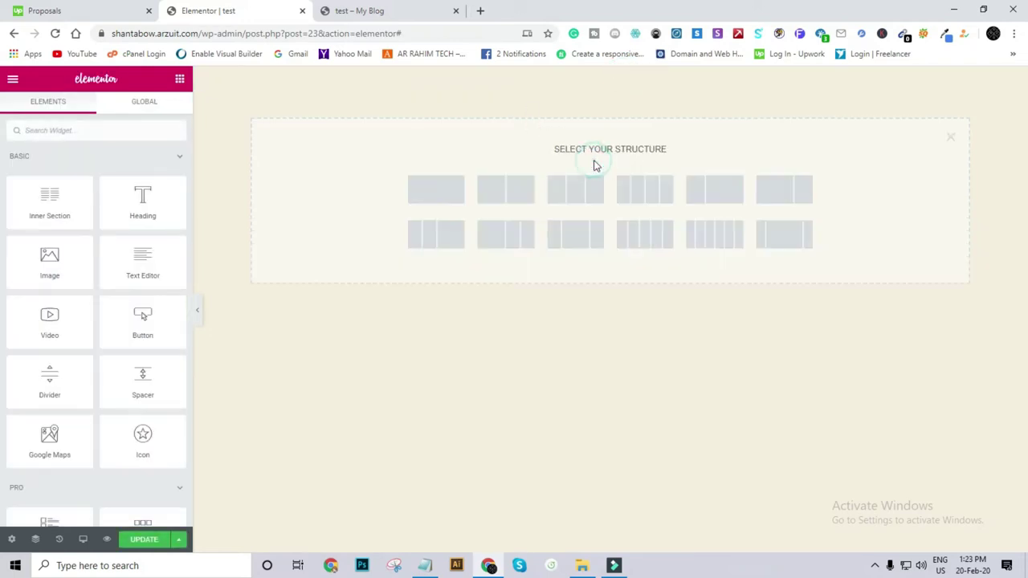
{"action": "left_click", "coordinate": [511, 198]}
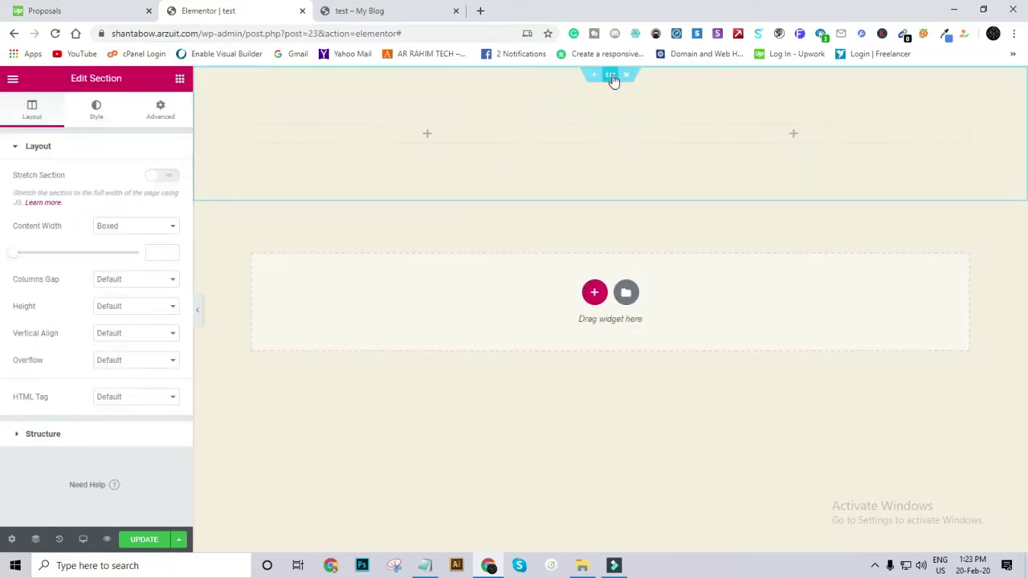
Step: Stretch the two-column section with Full Width content and set its top and bottom margins and all padding values to 0
{"action": "left_click", "coordinate": [157, 176]}
{"action": "left_click", "coordinate": [146, 224]}
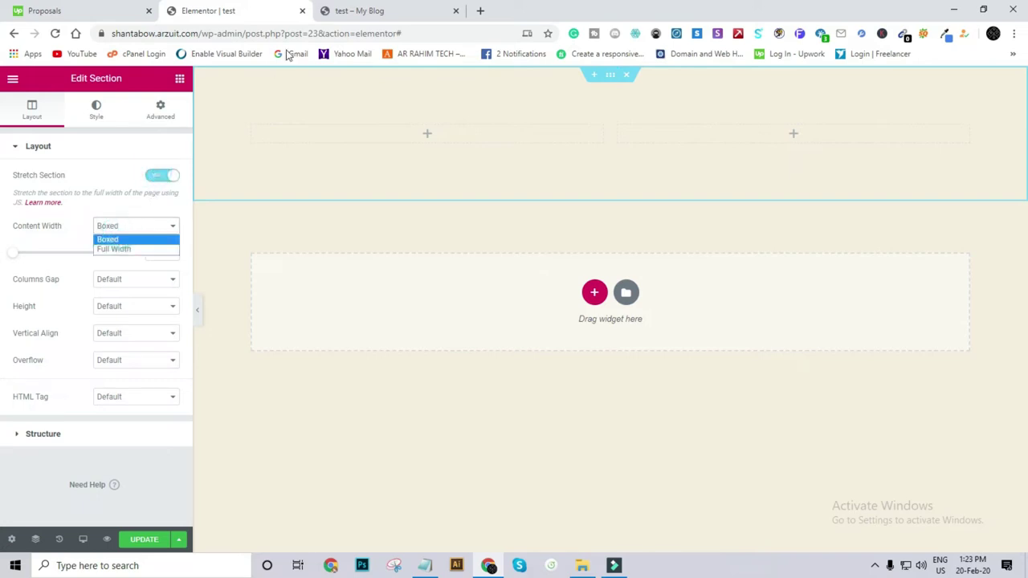
{"action": "left_click", "coordinate": [122, 249]}
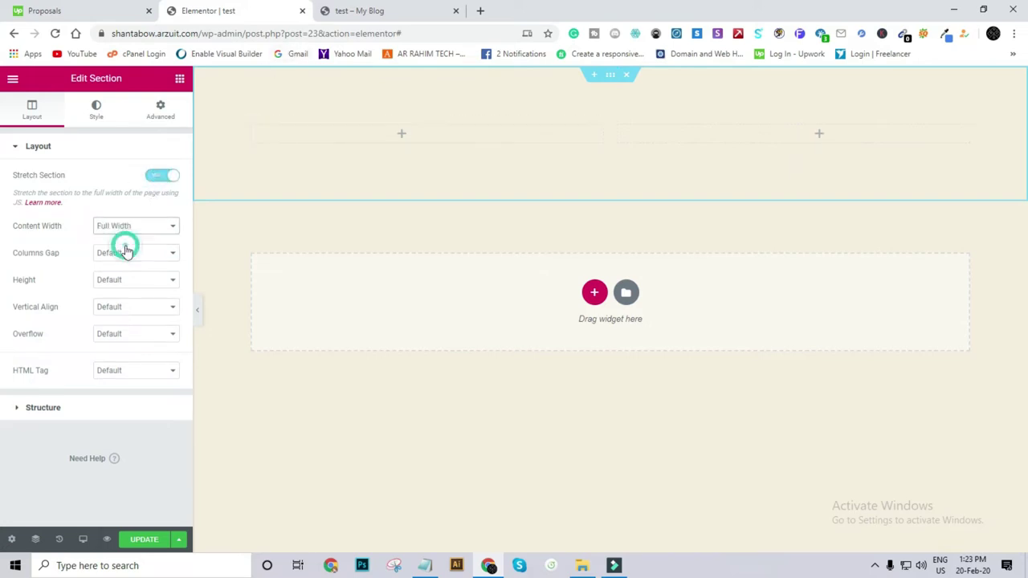
{"action": "left_click", "coordinate": [163, 112]}
{"action": "left_click", "coordinate": [162, 201]}
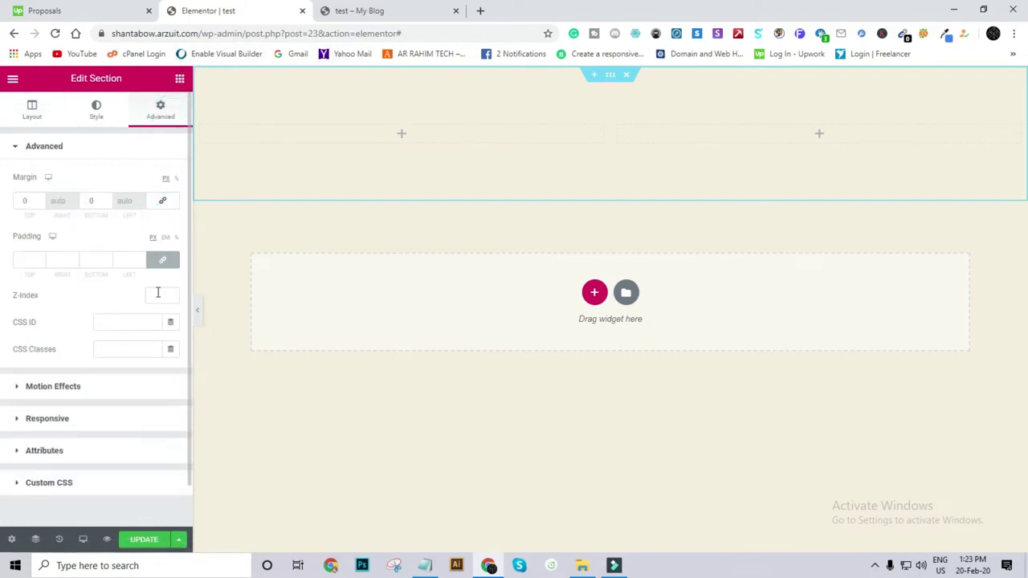
{"action": "left_click", "coordinate": [162, 260]}
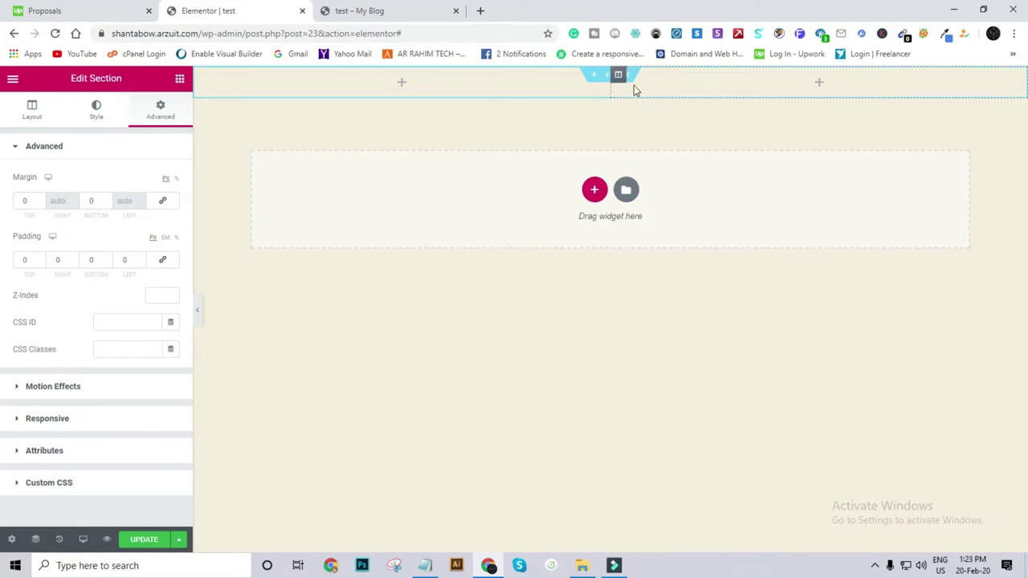
Step: Place a Heading widget with its default text in each of the section's two columns
{"action": "left_click", "coordinate": [179, 80]}
{"action": "left_click_drag", "start_coordinate": [143, 201], "coordinate": [287, 85]}
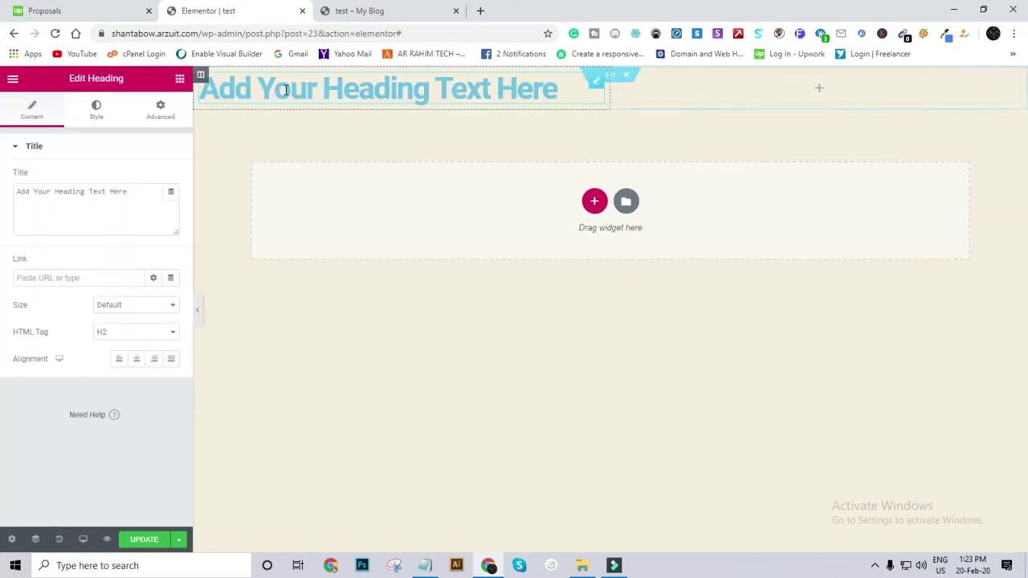
{"action": "left_click", "coordinate": [178, 80]}
{"action": "left_click_drag", "start_coordinate": [142, 202], "coordinate": [666, 96]}
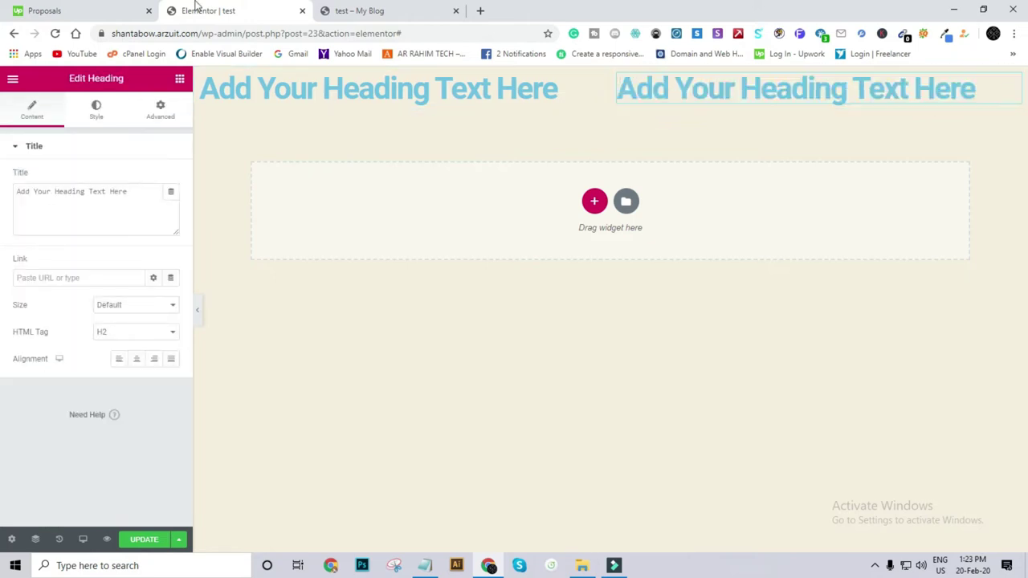
Step: Update the page and reload the live test page to view the two-column section
{"action": "left_click", "coordinate": [143, 540]}
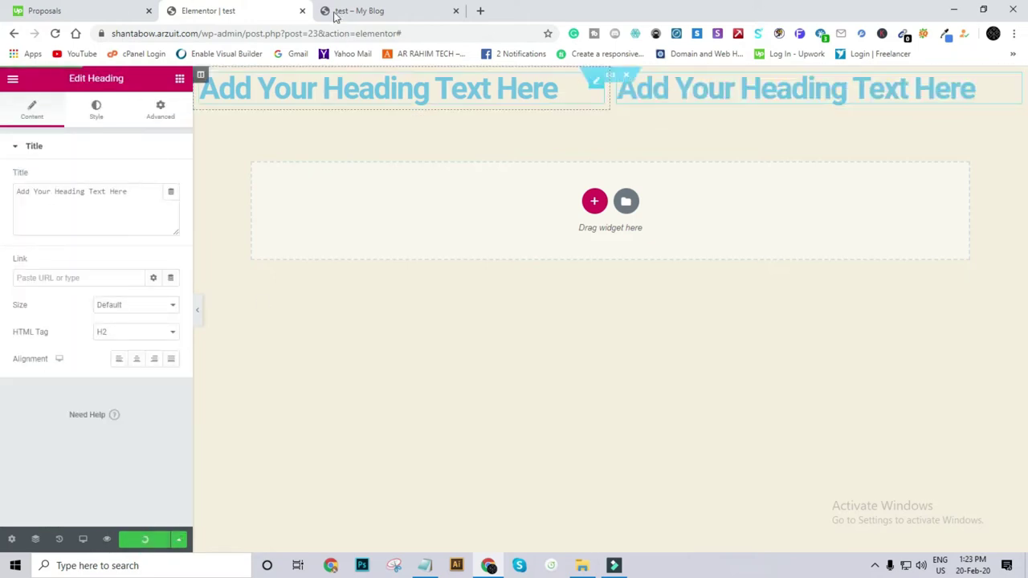
{"action": "left_click", "coordinate": [359, 9]}
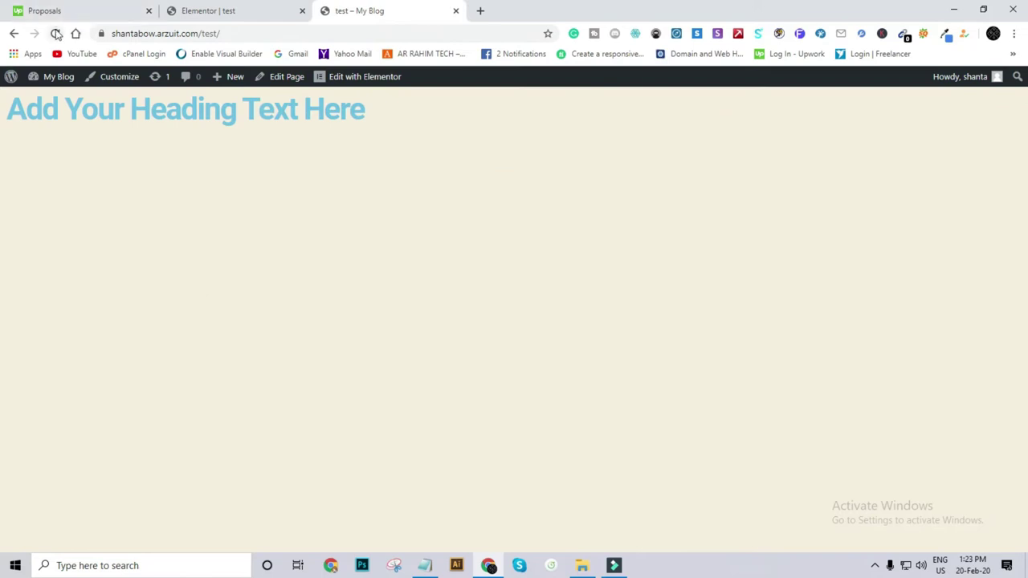
{"action": "left_click", "coordinate": [57, 34]}
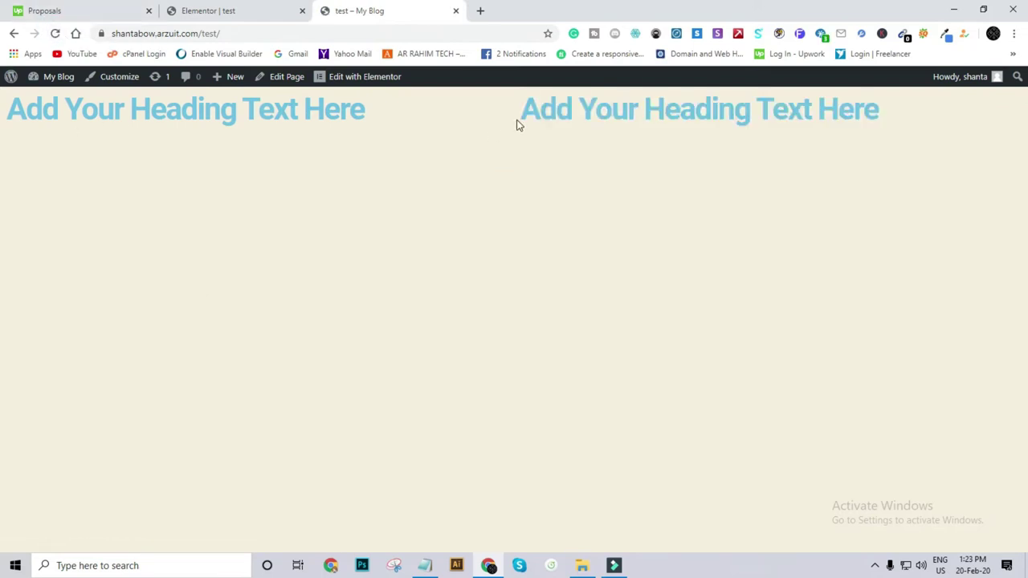
Step: Return to the Elementor editor, delete the two-column section and add a section with four equal columns
{"action": "left_click", "coordinate": [220, 11]}
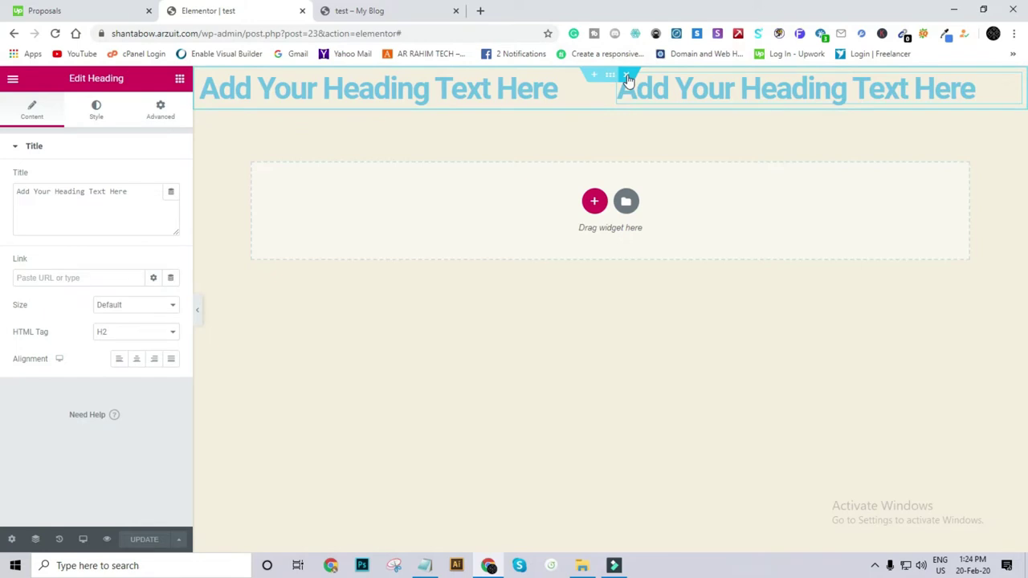
{"action": "left_click", "coordinate": [627, 74]}
{"action": "left_click", "coordinate": [595, 156]}
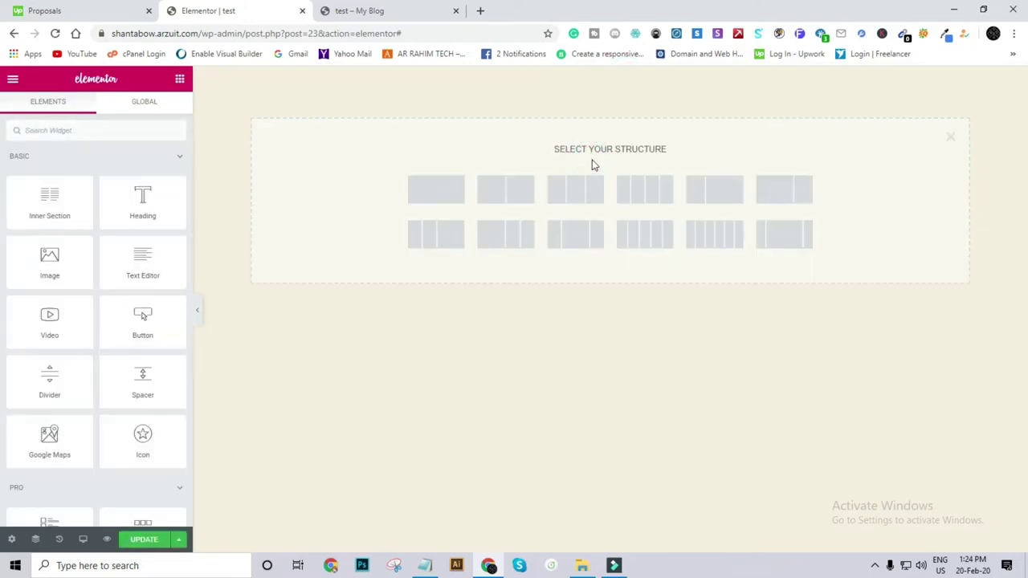
{"action": "left_click", "coordinate": [632, 202]}
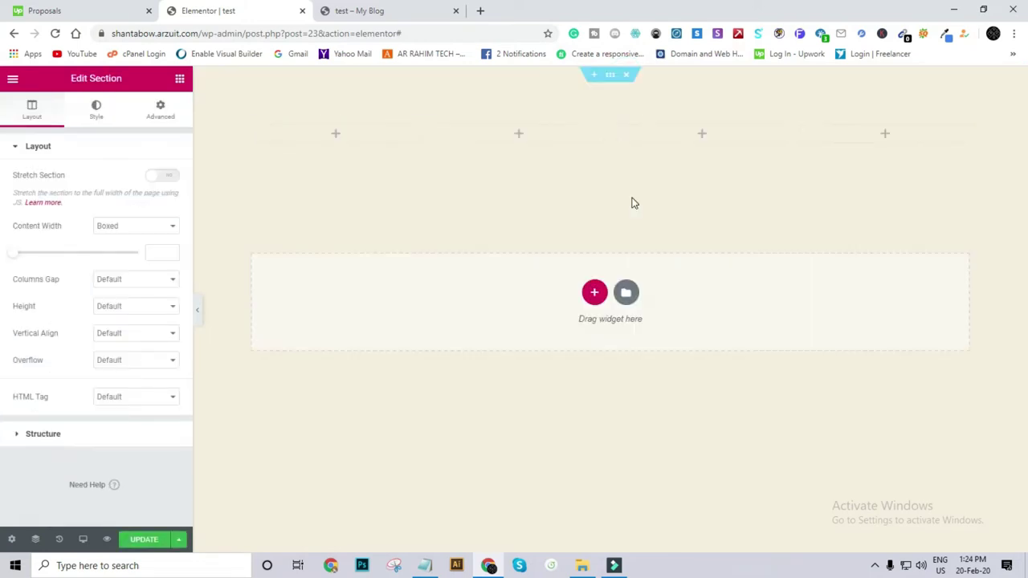
Step: Set the four-column section's top and bottom margins and all four padding values to 0
{"action": "left_click", "coordinate": [611, 77]}
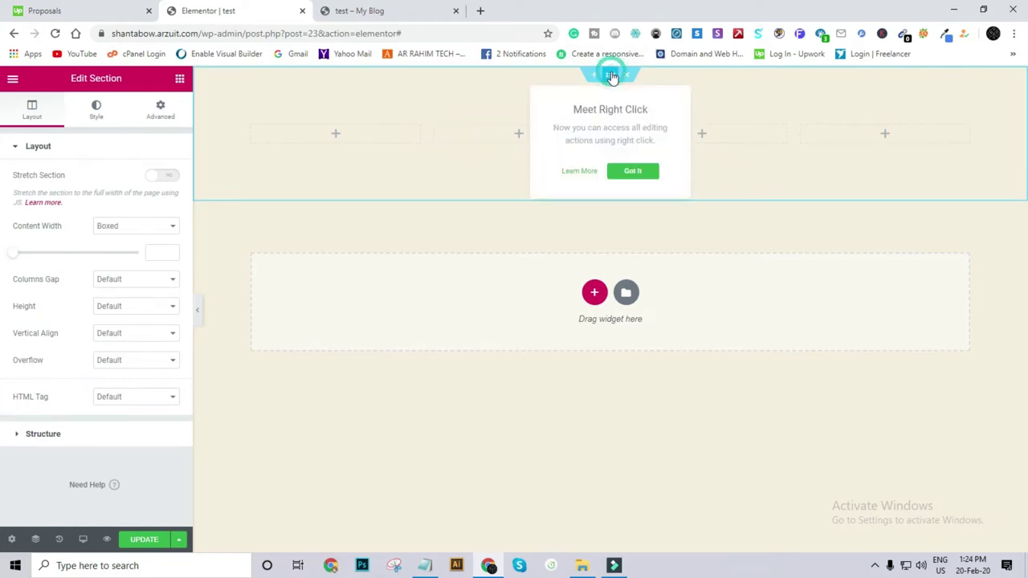
{"action": "left_click", "coordinate": [160, 113]}
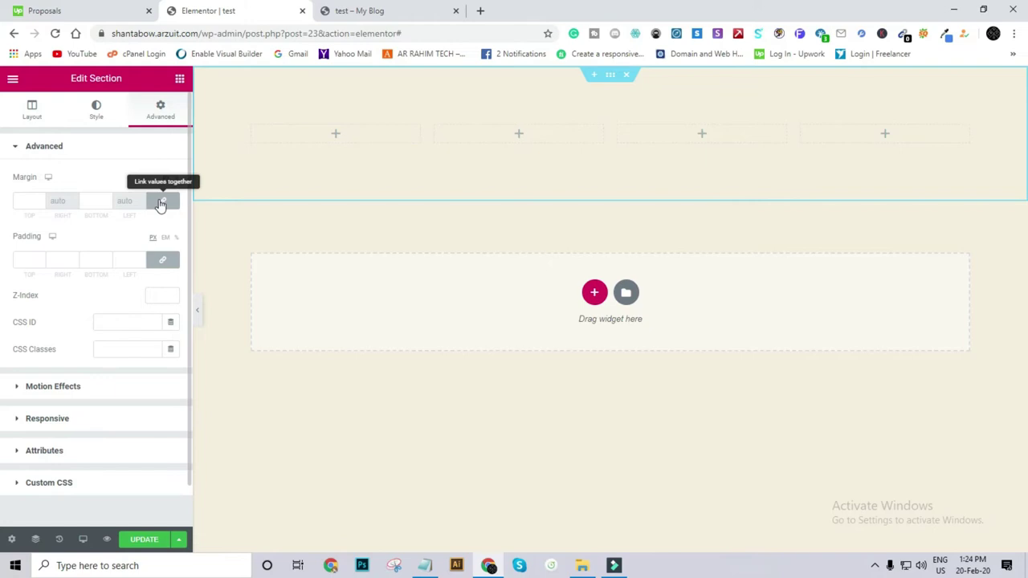
{"action": "left_click", "coordinate": [166, 259]}
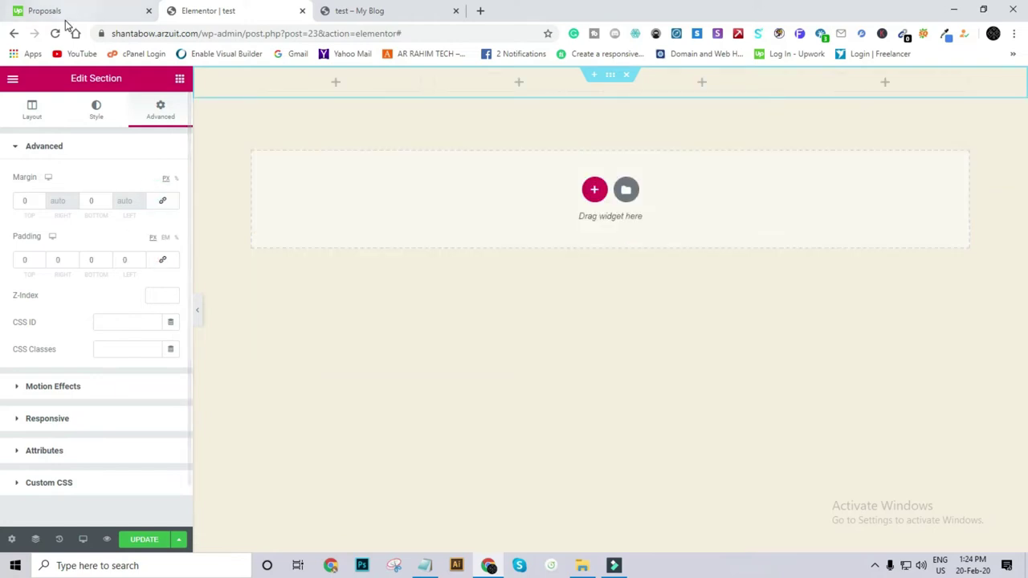
Step: Set the four-column section's content width to Full Width and turn on Stretch Section
{"action": "left_click", "coordinate": [29, 110]}
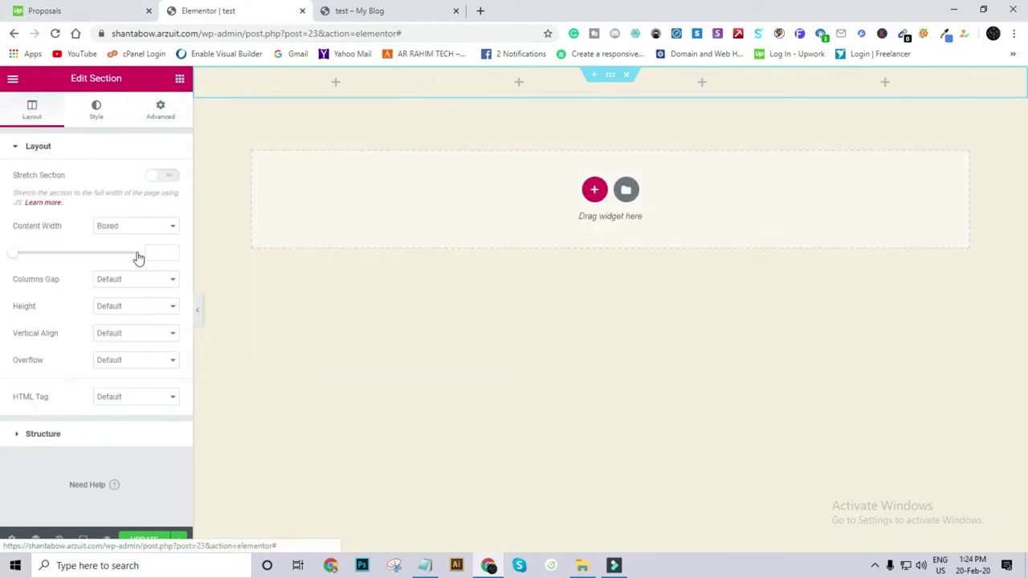
{"action": "left_click", "coordinate": [127, 228]}
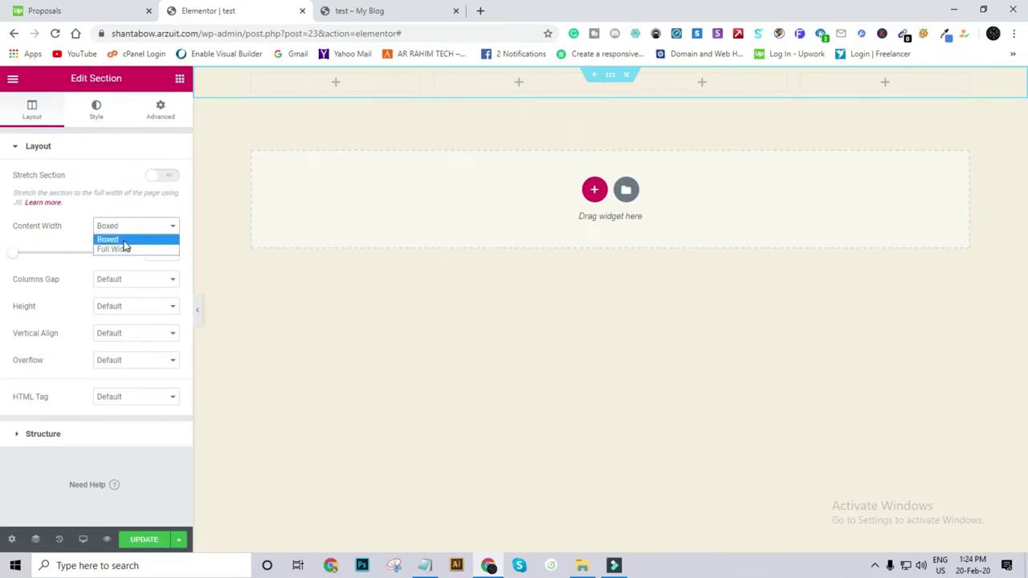
{"action": "left_click", "coordinate": [125, 248]}
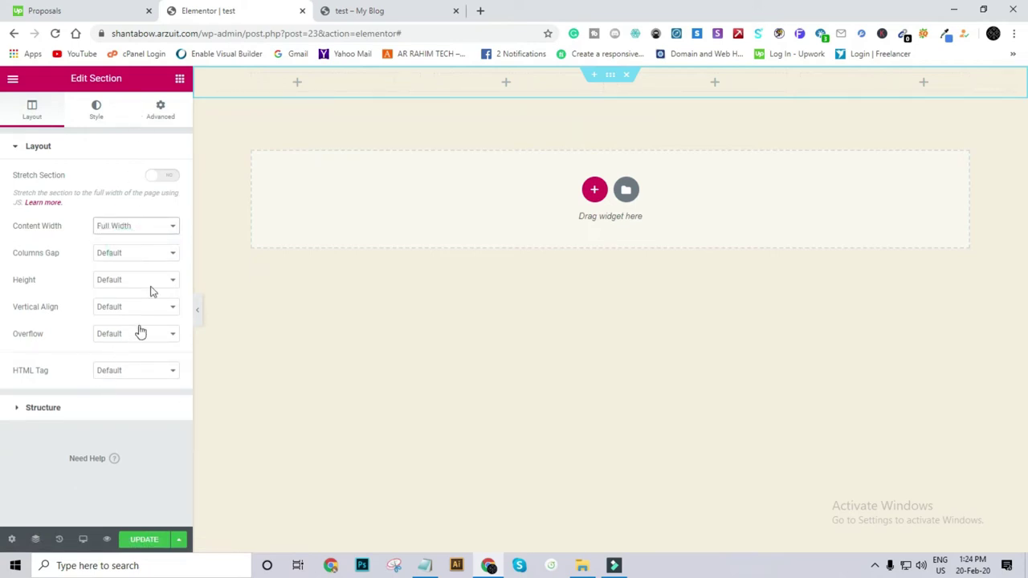
{"action": "left_click", "coordinate": [161, 180]}
Step: Update the page with the empty four-column section and reload the live test page
{"action": "left_click", "coordinate": [138, 541]}
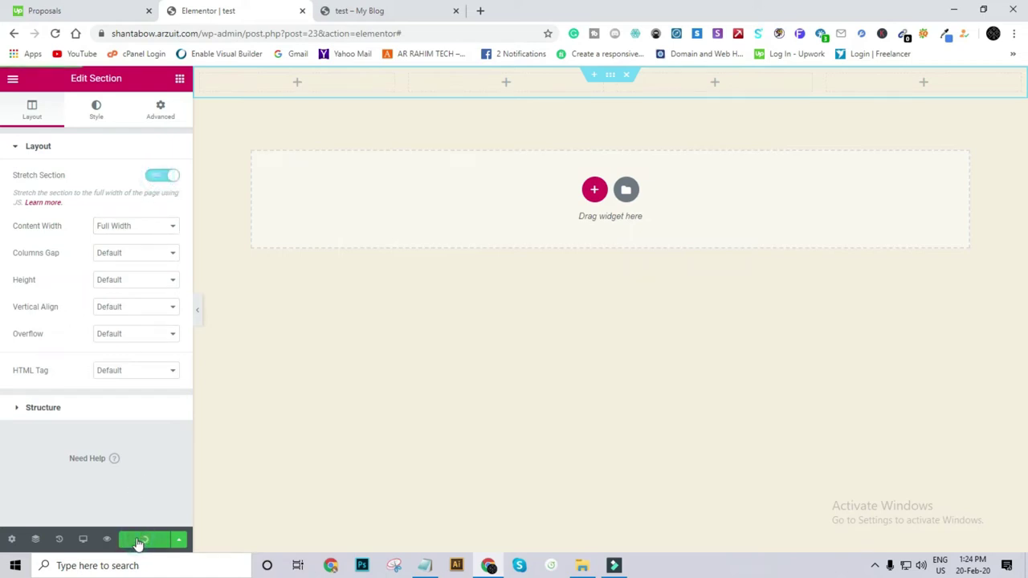
{"action": "left_click", "coordinate": [390, 8]}
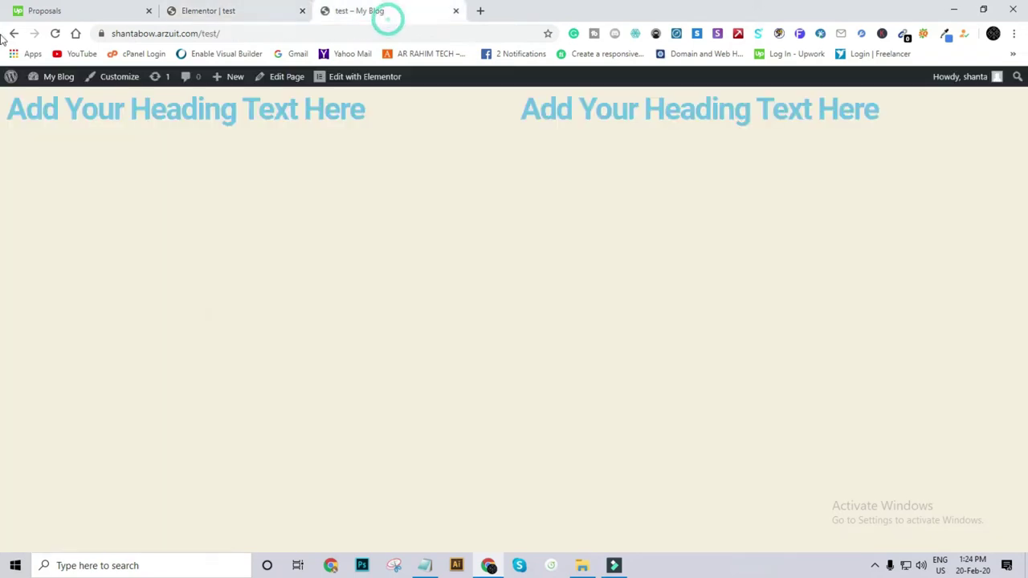
{"action": "left_click", "coordinate": [54, 33]}
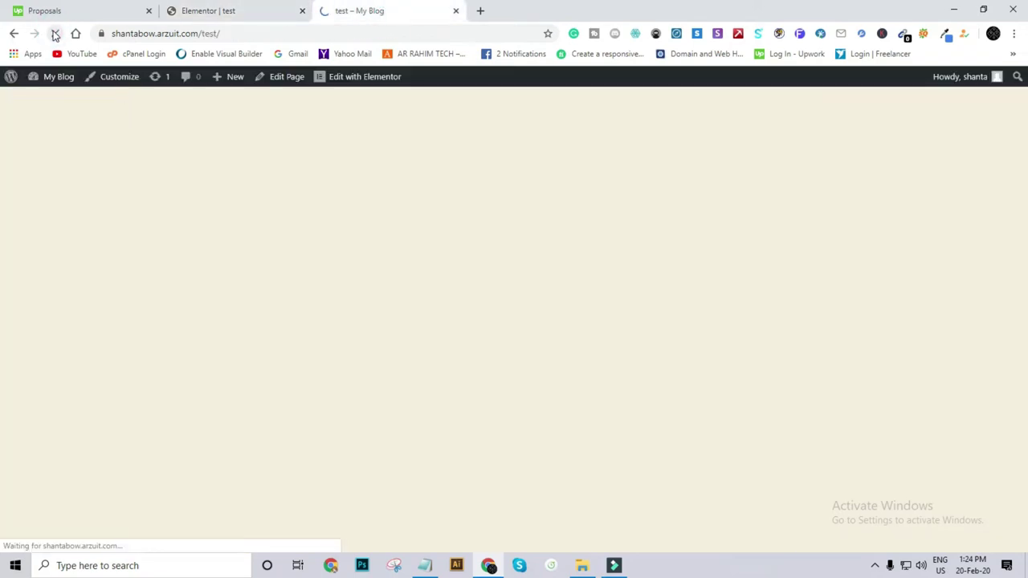
Step: Back in the Elementor editor, duplicate the section's first column twice, and delete the second column
{"action": "left_click", "coordinate": [205, 8]}
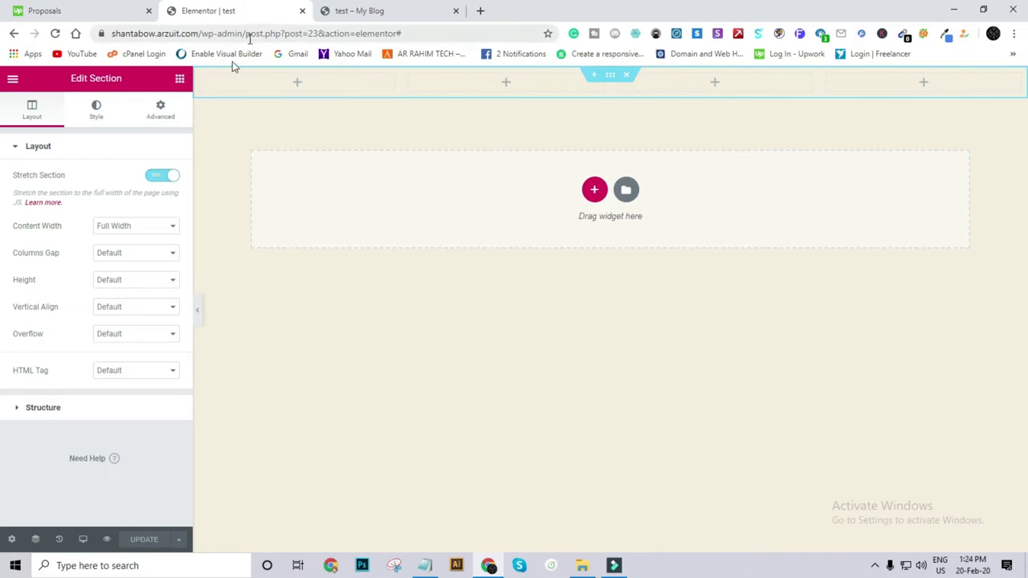
{"action": "right_click", "coordinate": [201, 83]}
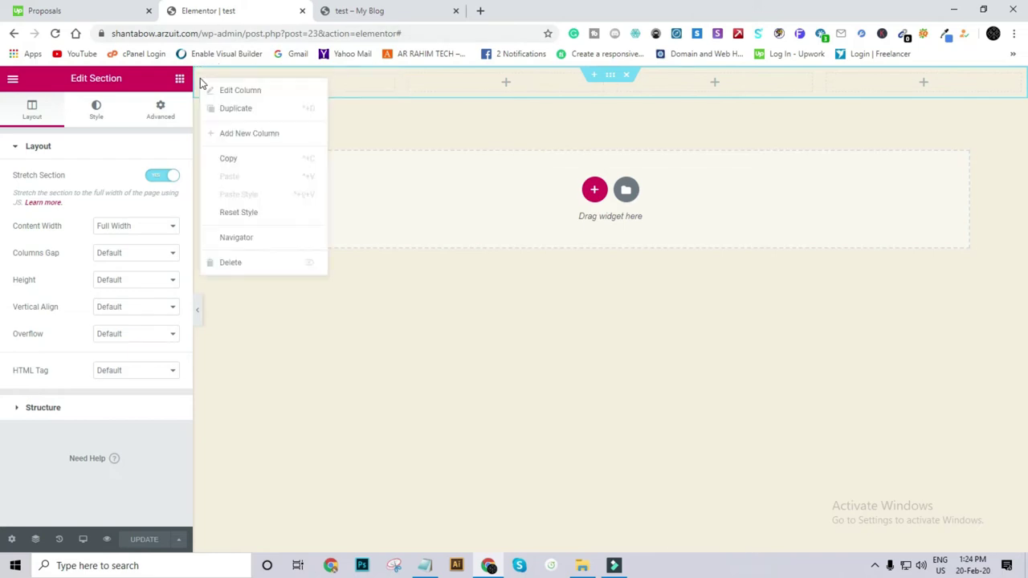
{"action": "left_click", "coordinate": [225, 110]}
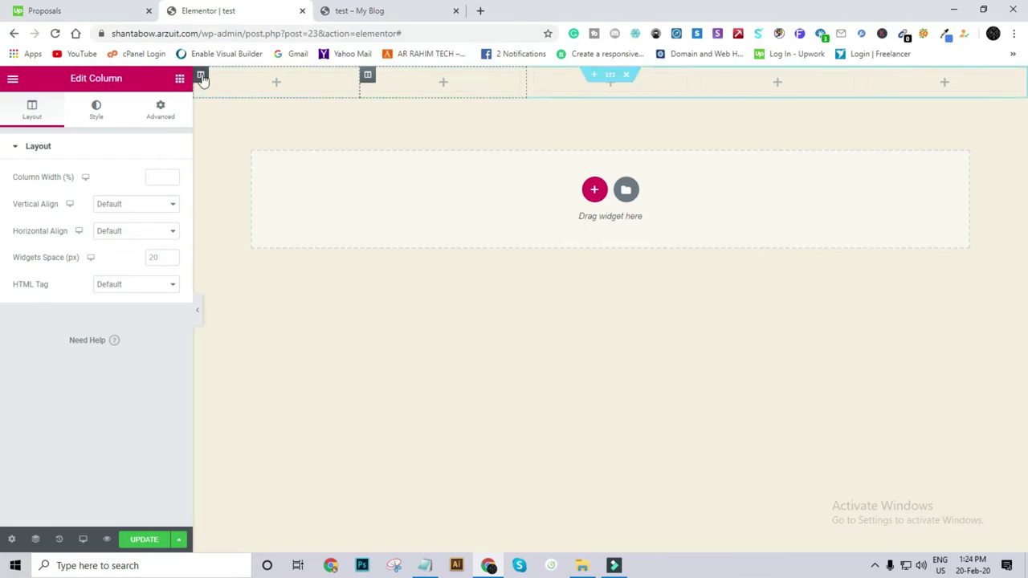
{"action": "right_click", "coordinate": [202, 81]}
{"action": "left_click", "coordinate": [239, 106]}
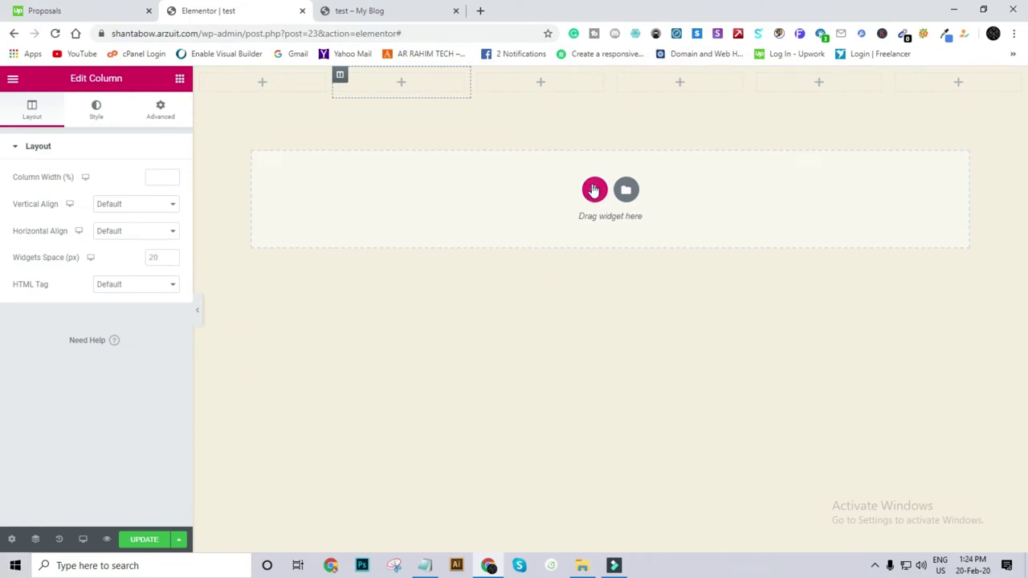
{"action": "right_click", "coordinate": [341, 77]}
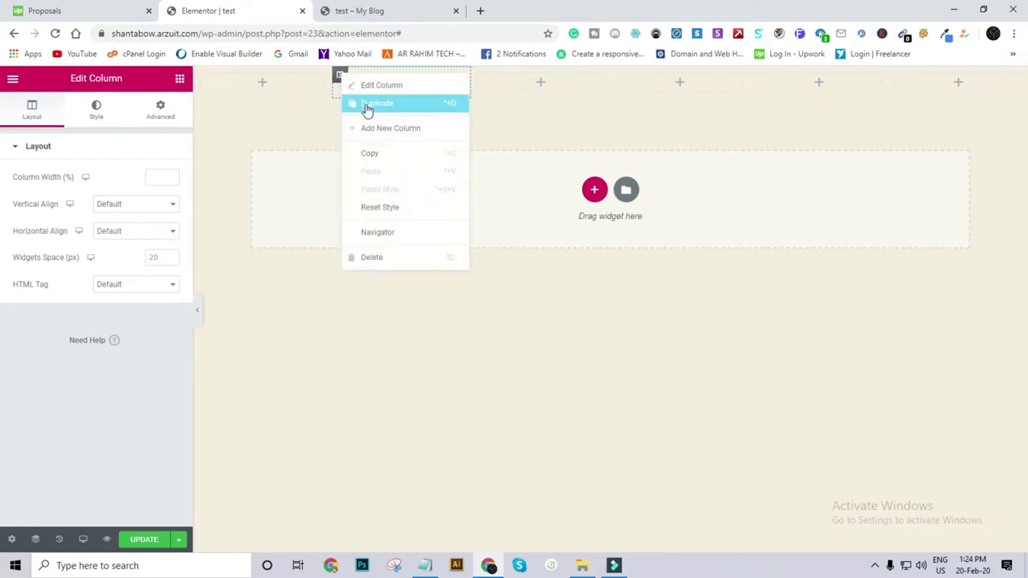
{"action": "left_click", "coordinate": [381, 258]}
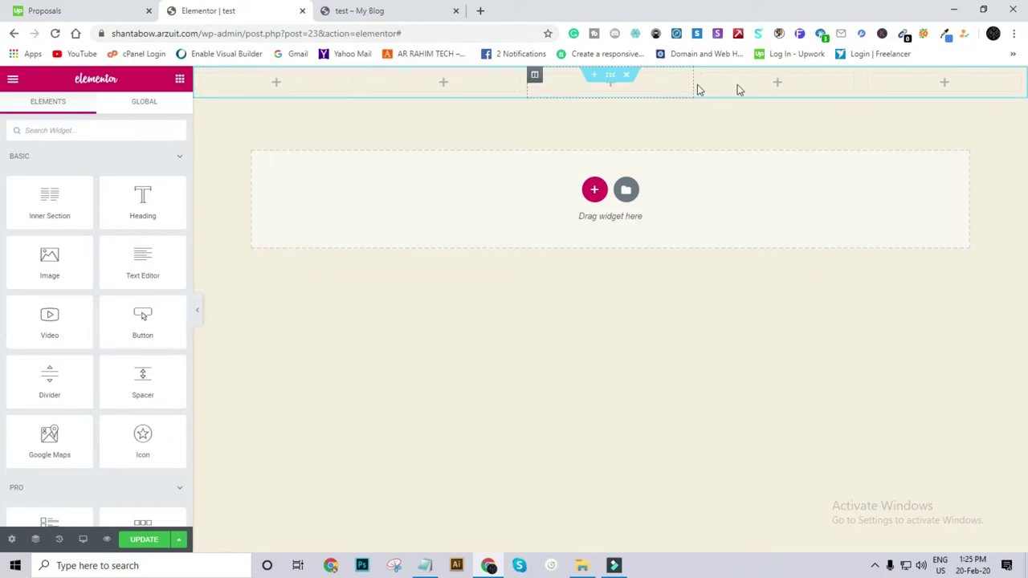
Step: Set the five-column section's normal background type to Classic
{"action": "left_click", "coordinate": [610, 75]}
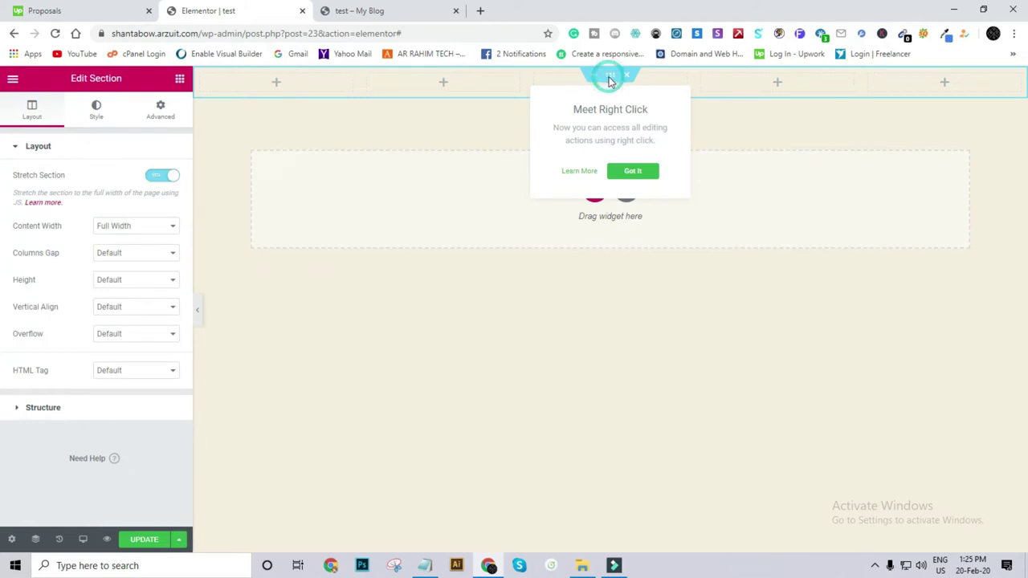
{"action": "left_click", "coordinate": [95, 110]}
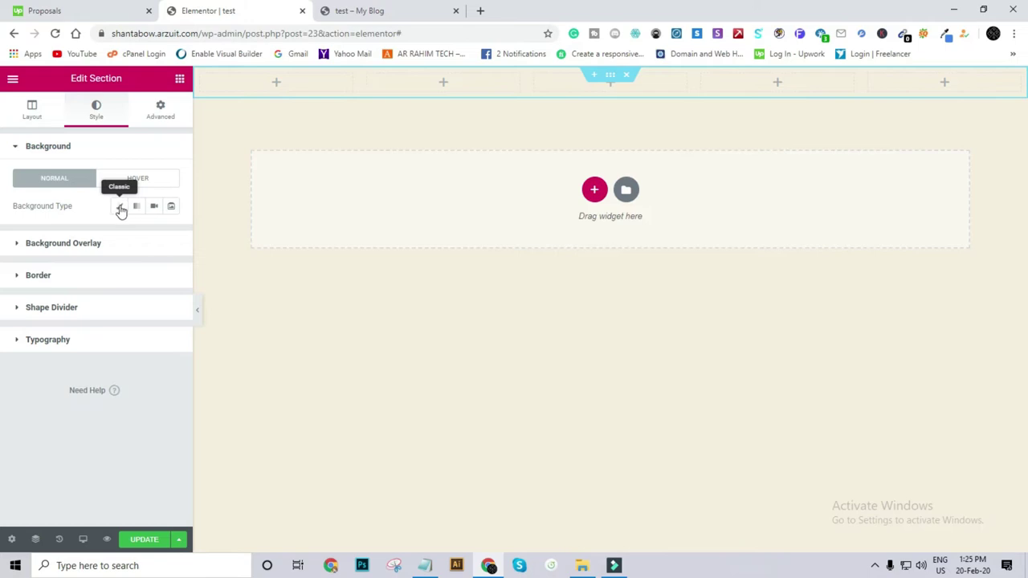
{"action": "left_click", "coordinate": [119, 208]}
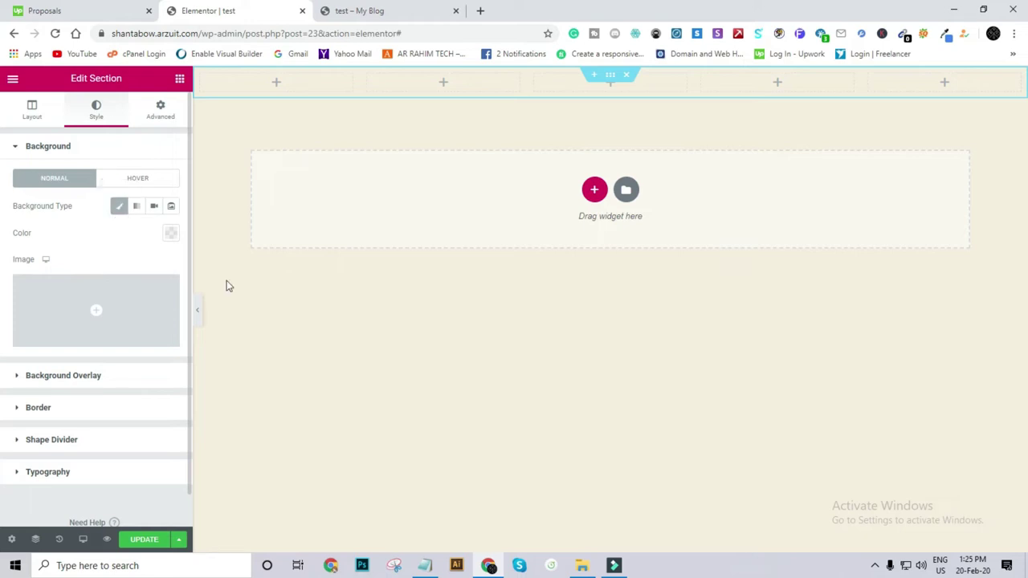
Step: Set the five-column section's background color to a muted red, then update the page and reload the live test page
{"action": "left_click", "coordinate": [170, 233]}
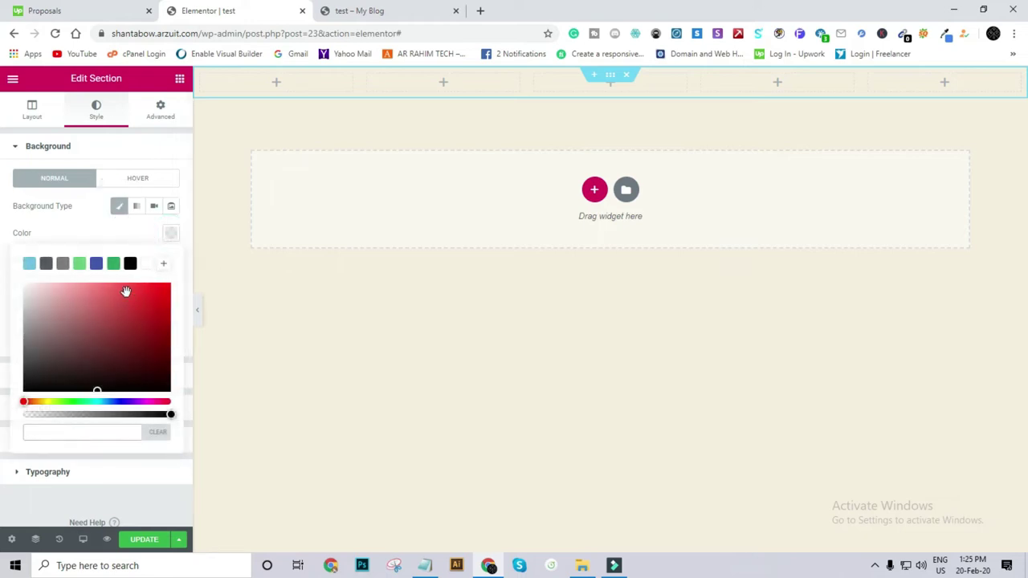
{"action": "mouse_move", "coordinate": [118, 324]}
{"action": "left_mouse_down"}
{"action": "mouse_move", "coordinate": [153, 309]}
{"action": "mouse_move", "coordinate": [92, 317]}
{"action": "mouse_move", "coordinate": [108, 306]}
{"action": "left_mouse_up"}
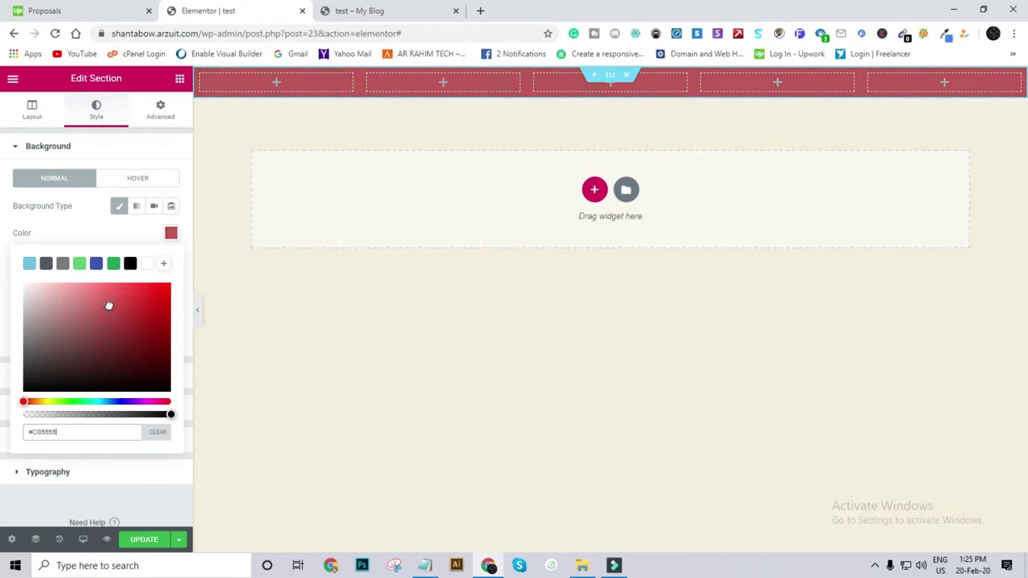
{"action": "left_click", "coordinate": [145, 539]}
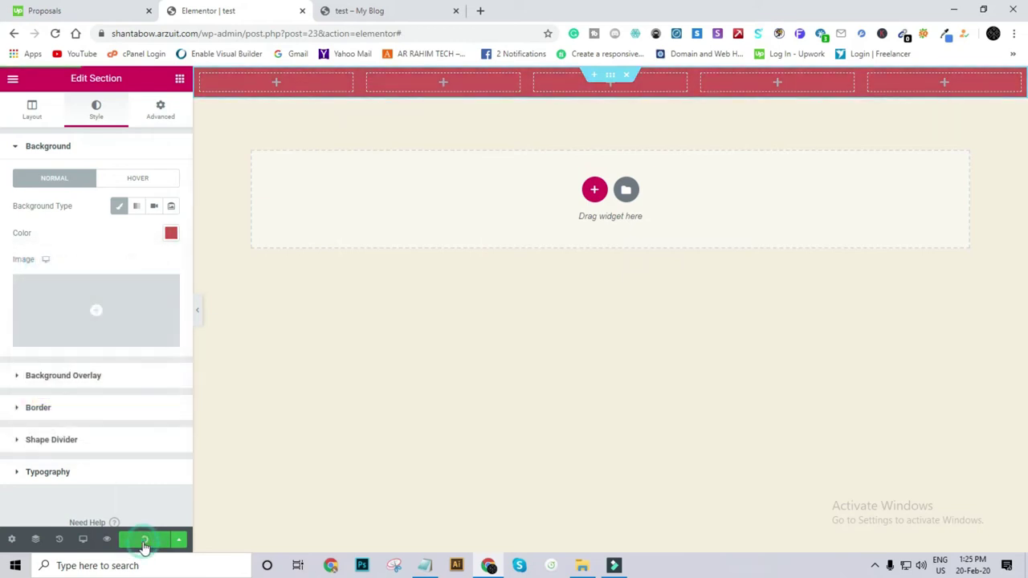
{"action": "left_click", "coordinate": [387, 8]}
{"action": "left_click", "coordinate": [56, 33]}
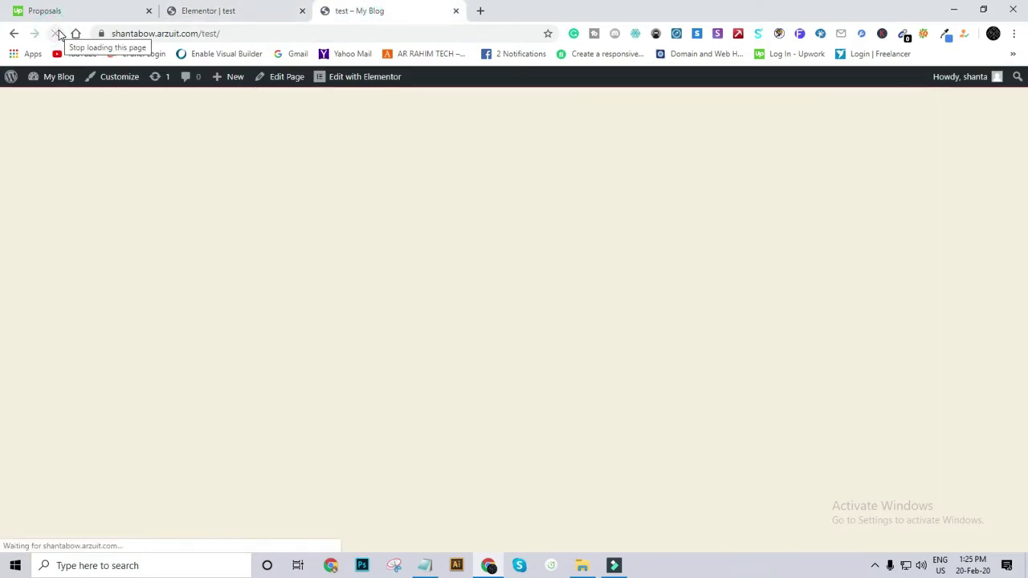
Step: Back in the Elementor editor, add a Heading widget to the section's first column and set its HTML tag to H6
{"action": "left_click", "coordinate": [221, 11]}
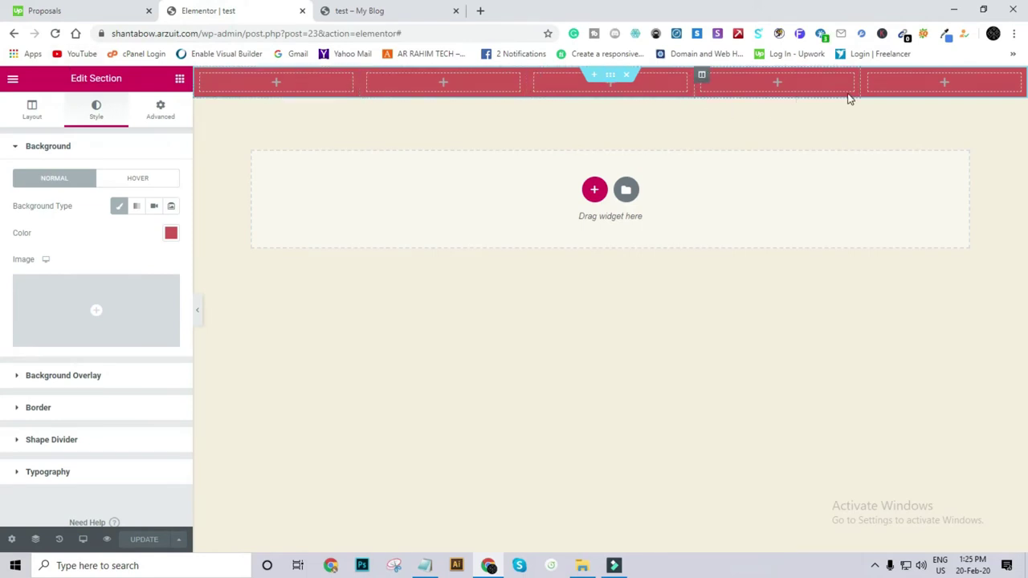
{"action": "left_click", "coordinate": [179, 84]}
{"action": "left_click_drag", "start_coordinate": [137, 200], "coordinate": [231, 83]}
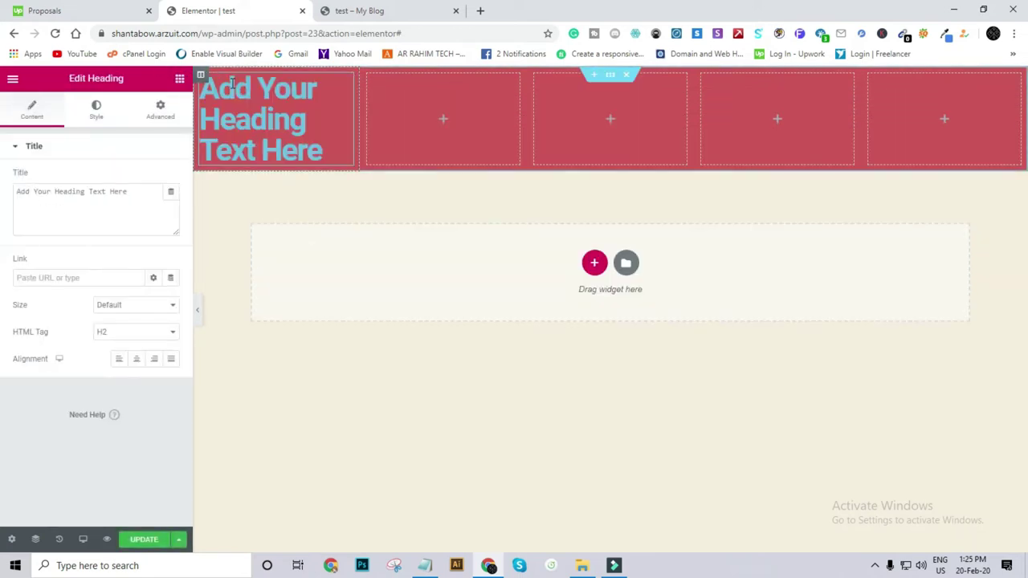
{"action": "left_click", "coordinate": [127, 332]}
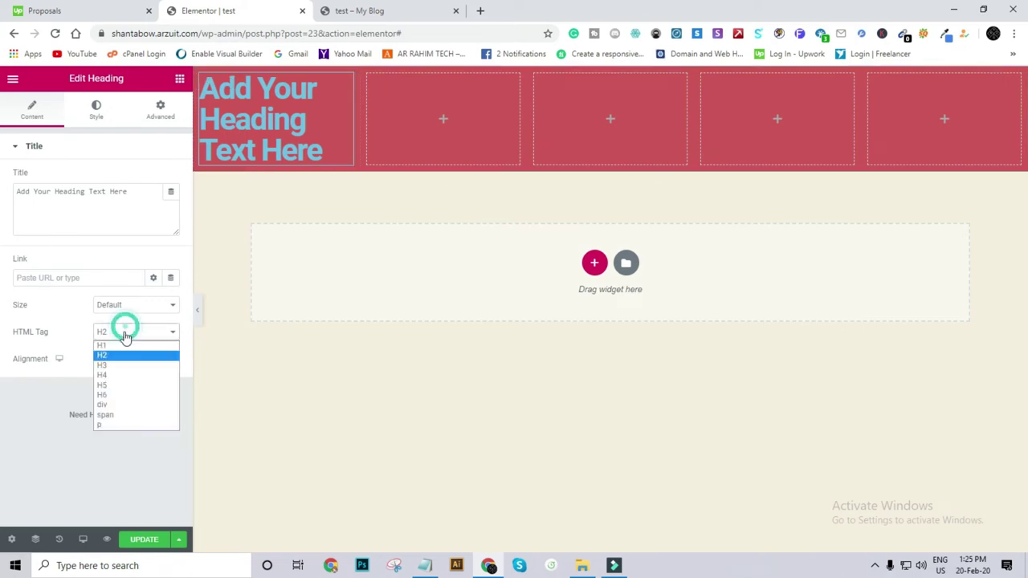
{"action": "left_click", "coordinate": [104, 397]}
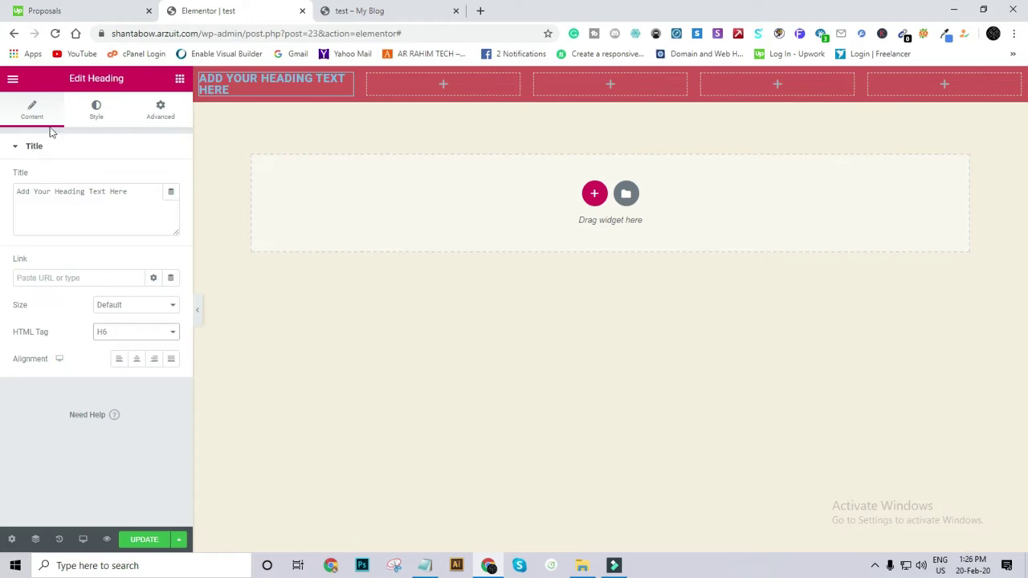
Step: Update the page with the first-column heading and reload the live test page
{"action": "left_click", "coordinate": [128, 540]}
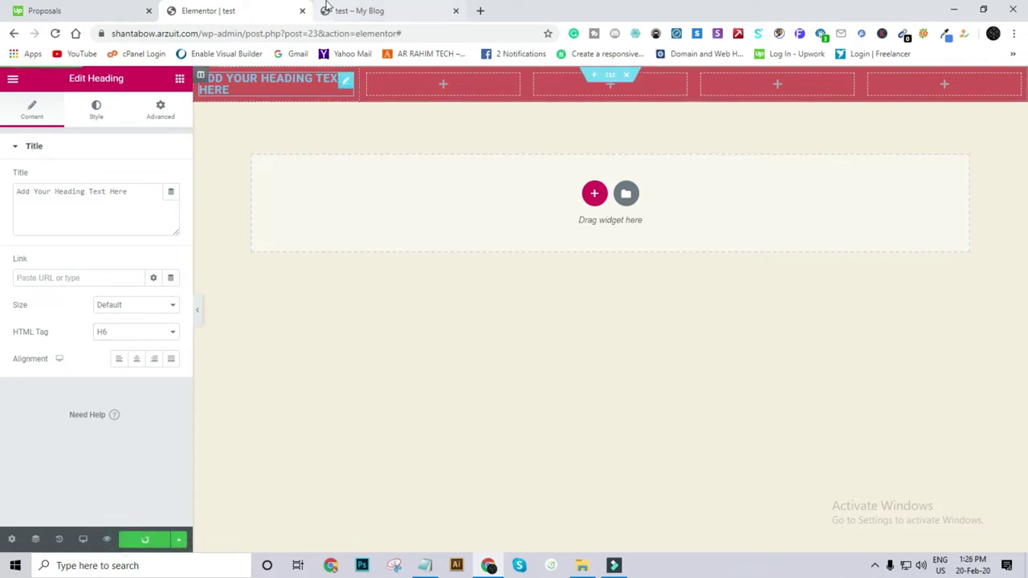
{"action": "left_click", "coordinate": [366, 11]}
{"action": "left_click", "coordinate": [55, 33]}
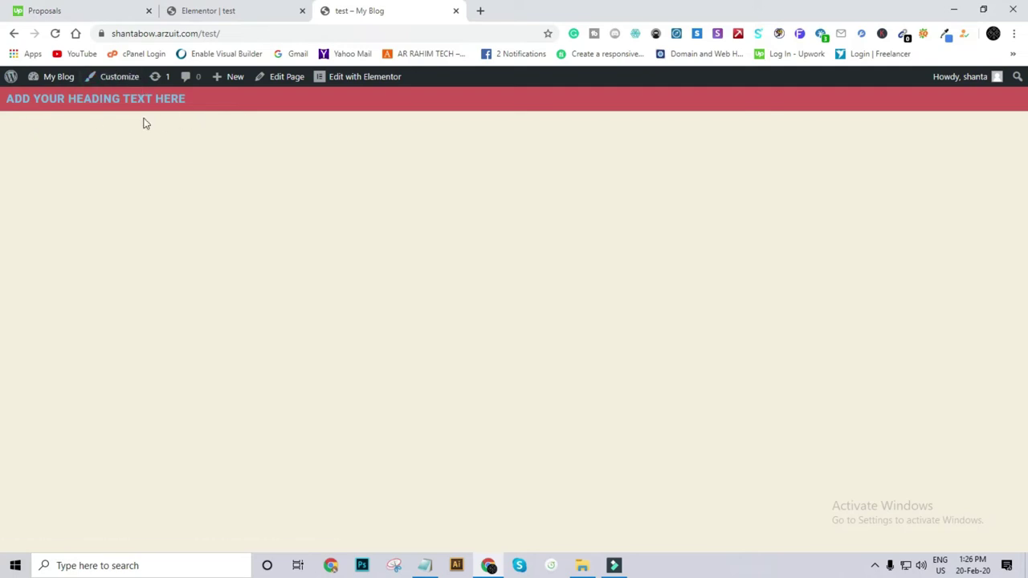
Step: Back in the Elementor editor, add a Text Editor widget to the second column and shorten its text to "Lorem ipsum dolor"
{"action": "left_click", "coordinate": [225, 9]}
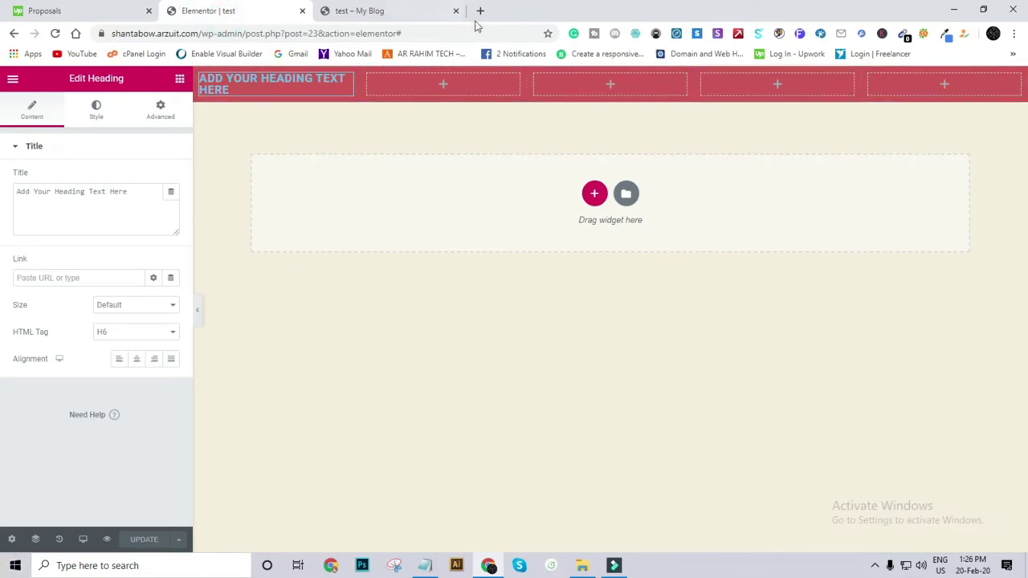
{"action": "left_click", "coordinate": [179, 79]}
{"action": "left_click_drag", "start_coordinate": [142, 261], "coordinate": [408, 101]}
{"action": "left_click_drag", "start_coordinate": [145, 262], "coordinate": [431, 85]}
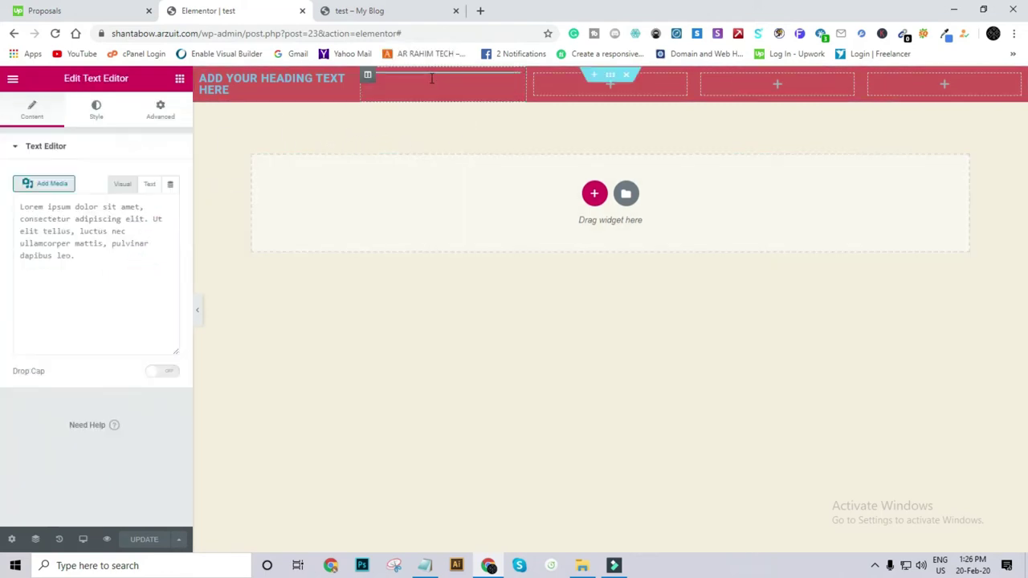
{"action": "left_click_drag", "start_coordinate": [70, 383], "coordinate": [179, 437]}
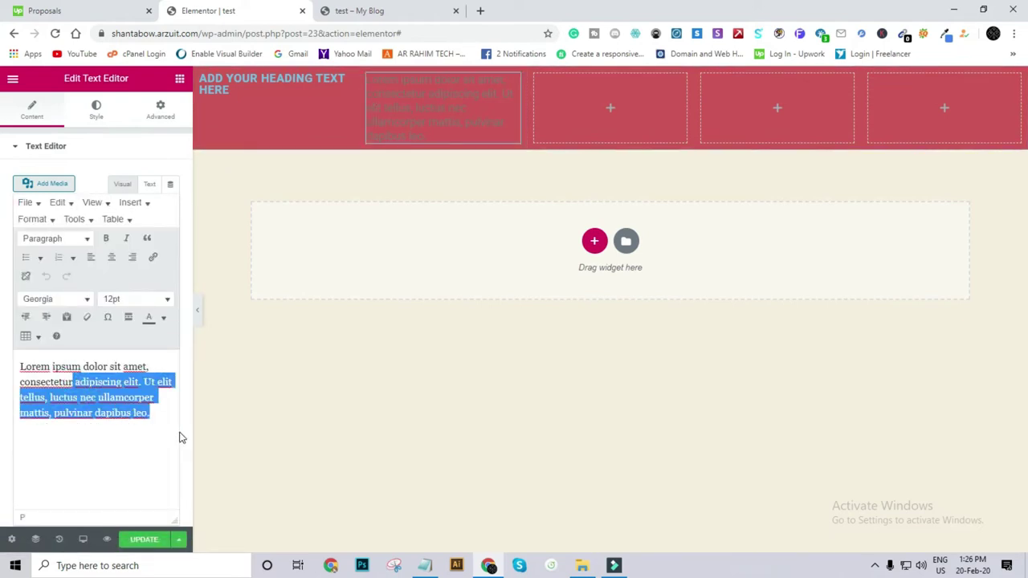
{"action": "key", "text": "BackSpace"}
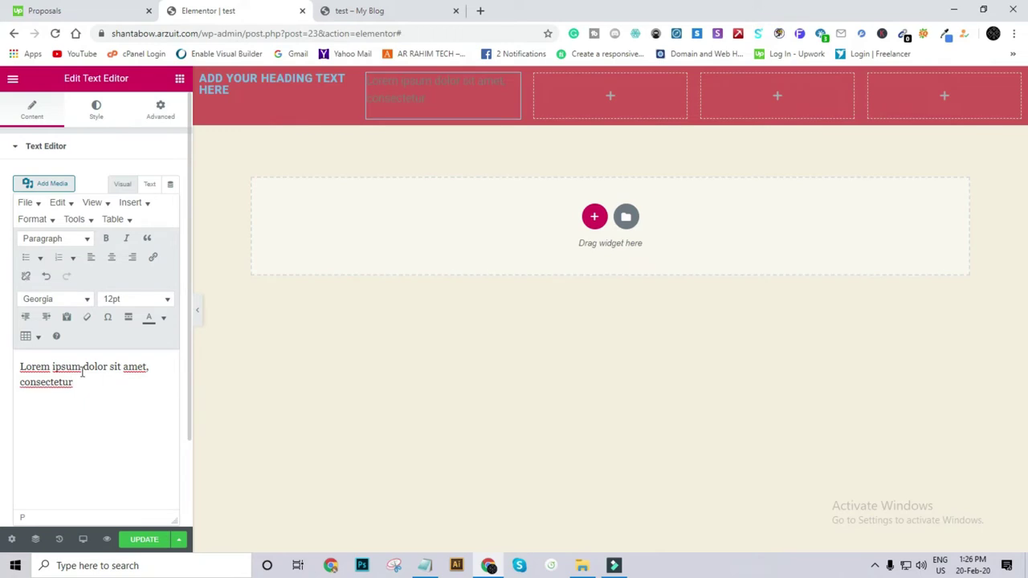
{"action": "left_click_drag", "start_coordinate": [110, 367], "coordinate": [126, 386]}
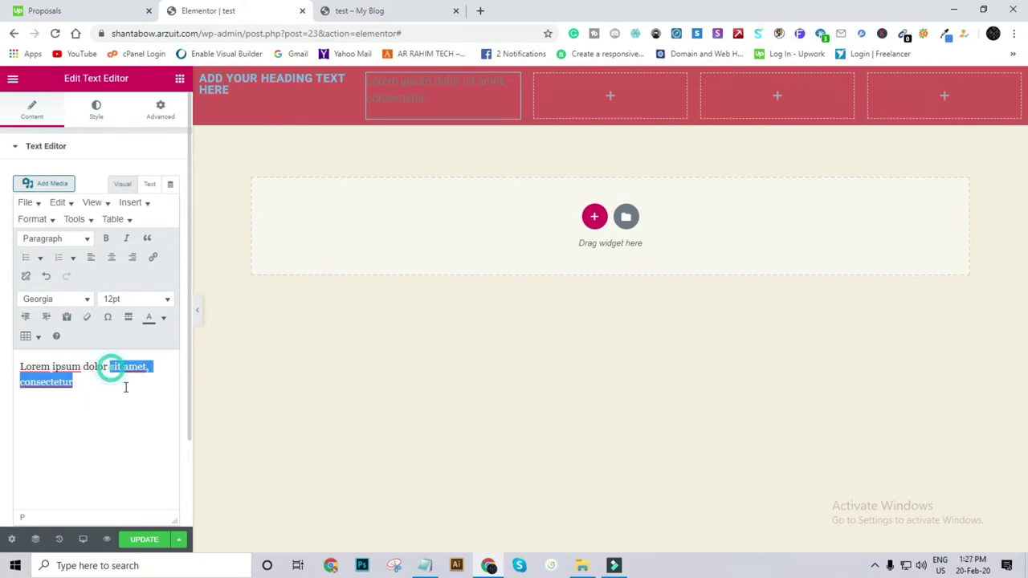
{"action": "key", "text": "BackSpace"}
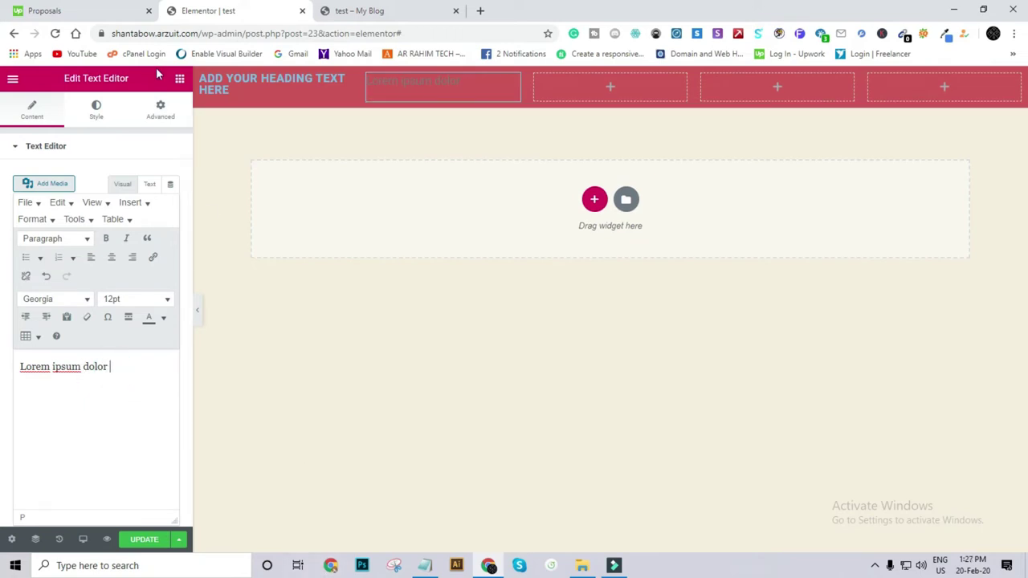
Step: Set the text color of the second column's text widget to a near-white shade
{"action": "left_click", "coordinate": [97, 110]}
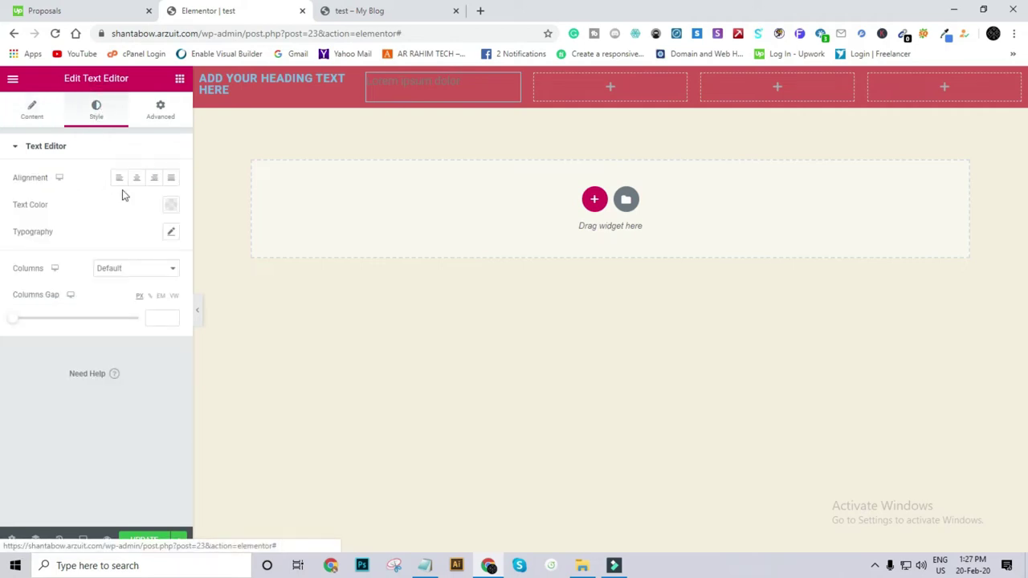
{"action": "left_click", "coordinate": [167, 208]}
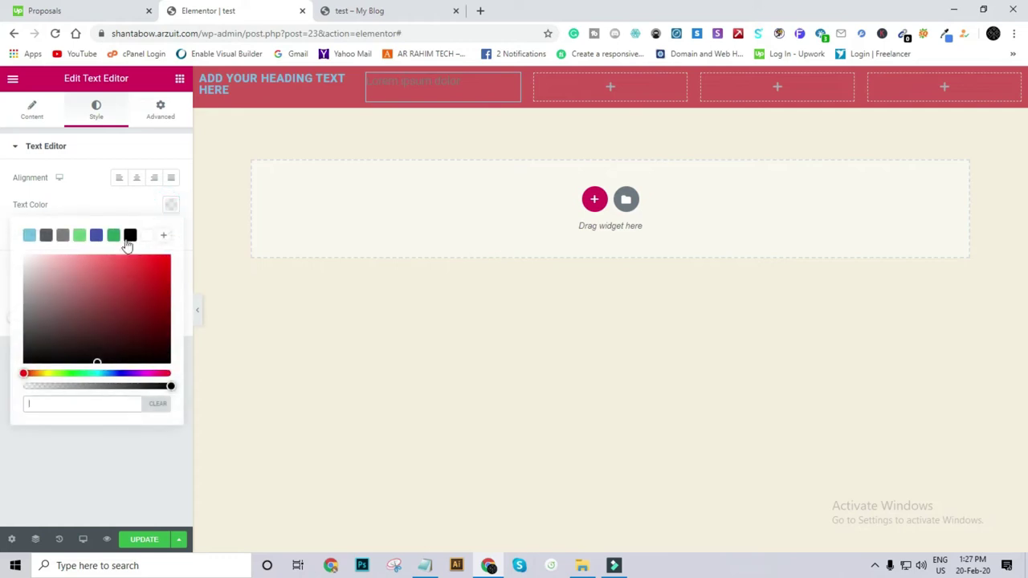
{"action": "left_click_drag", "start_coordinate": [108, 281], "coordinate": [20, 259]}
{"action": "left_click", "coordinate": [4, 256]}
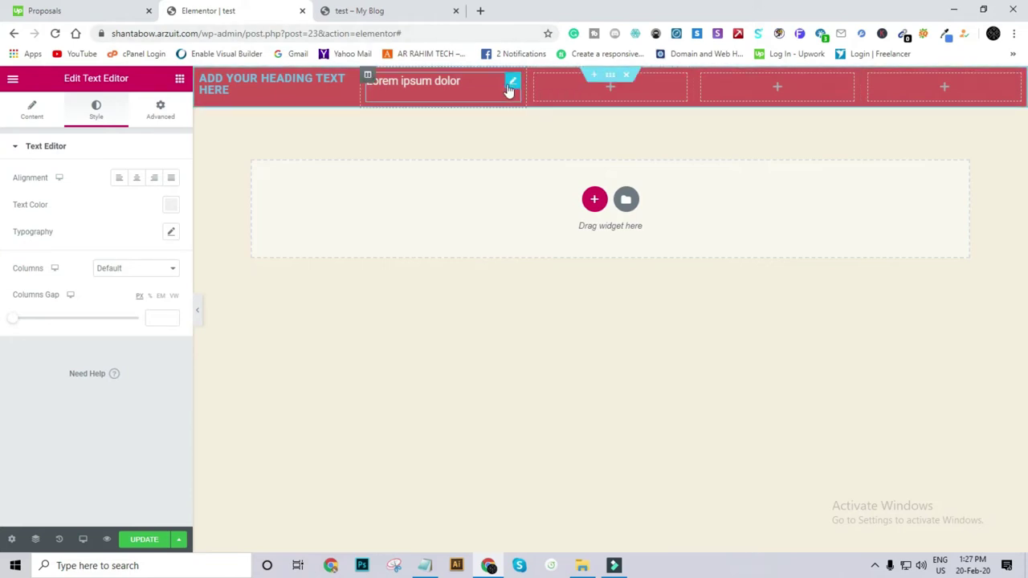
Step: Copy the second column's text widget and paste it into the third and fourth columns
{"action": "right_click", "coordinate": [511, 87]}
{"action": "left_click", "coordinate": [535, 139]}
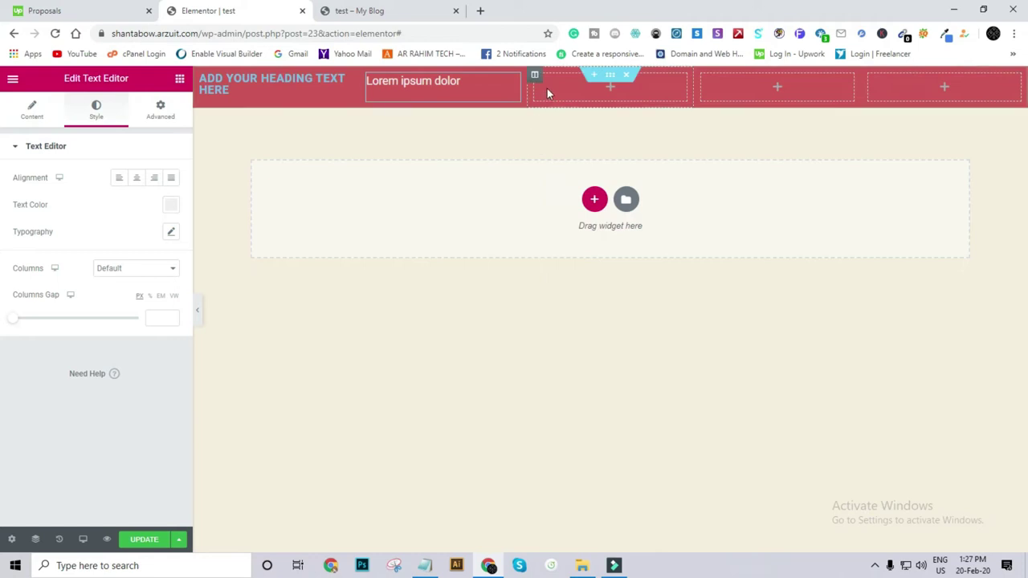
{"action": "right_click", "coordinate": [553, 86]}
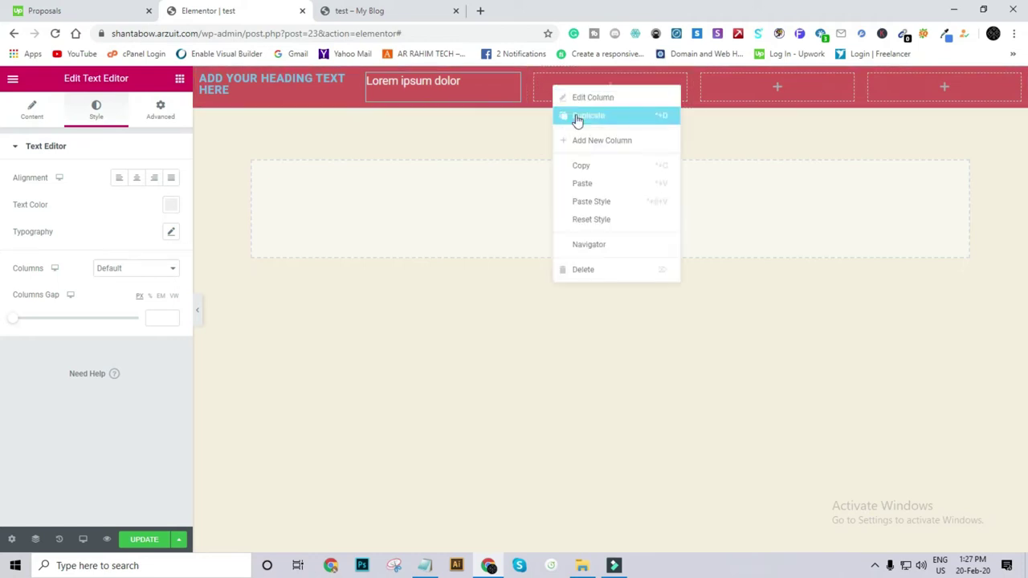
{"action": "left_click", "coordinate": [584, 184]}
{"action": "right_click", "coordinate": [725, 90]}
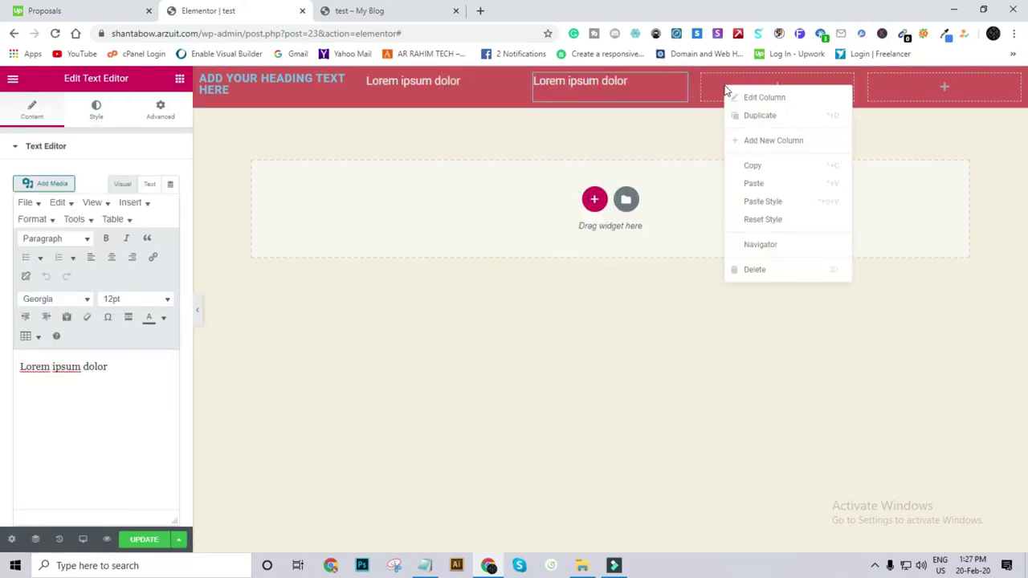
{"action": "left_click", "coordinate": [767, 184]}
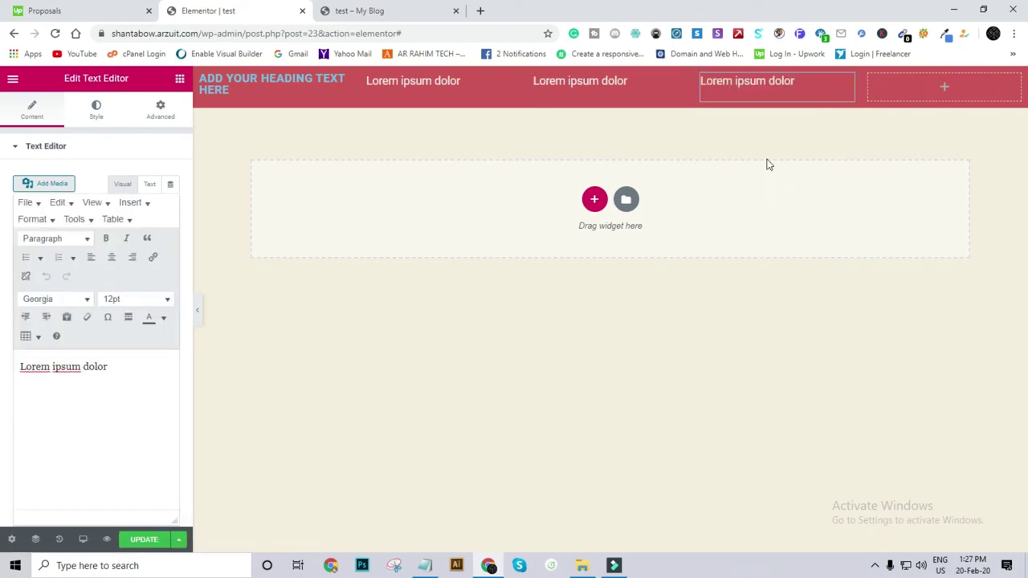
Step: Add a Text Editor widget to the fifth column and shorten its text to "Lorem ipsum dolor sit"
{"action": "left_click", "coordinate": [178, 79]}
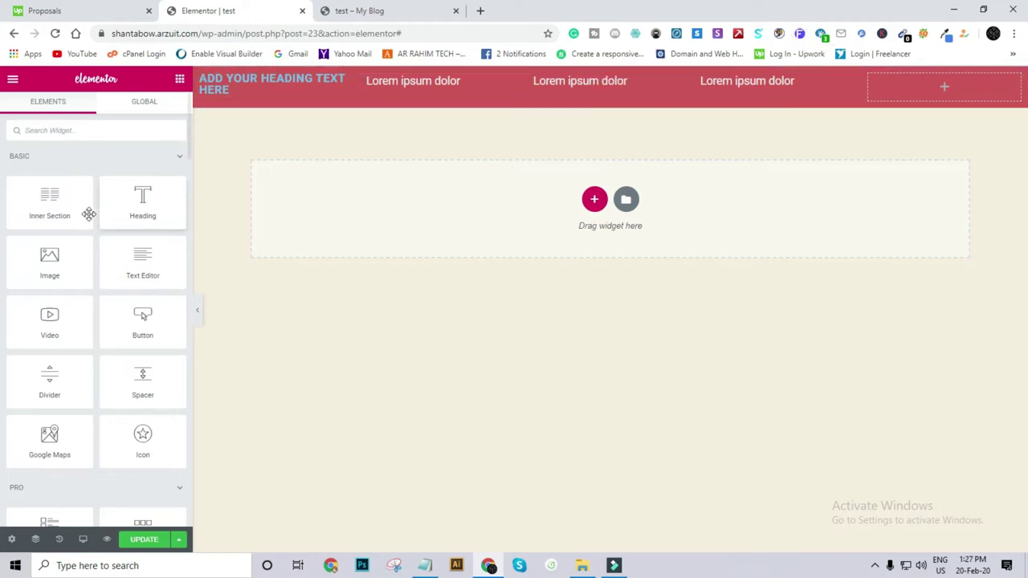
{"action": "left_click_drag", "start_coordinate": [137, 268], "coordinate": [914, 84]}
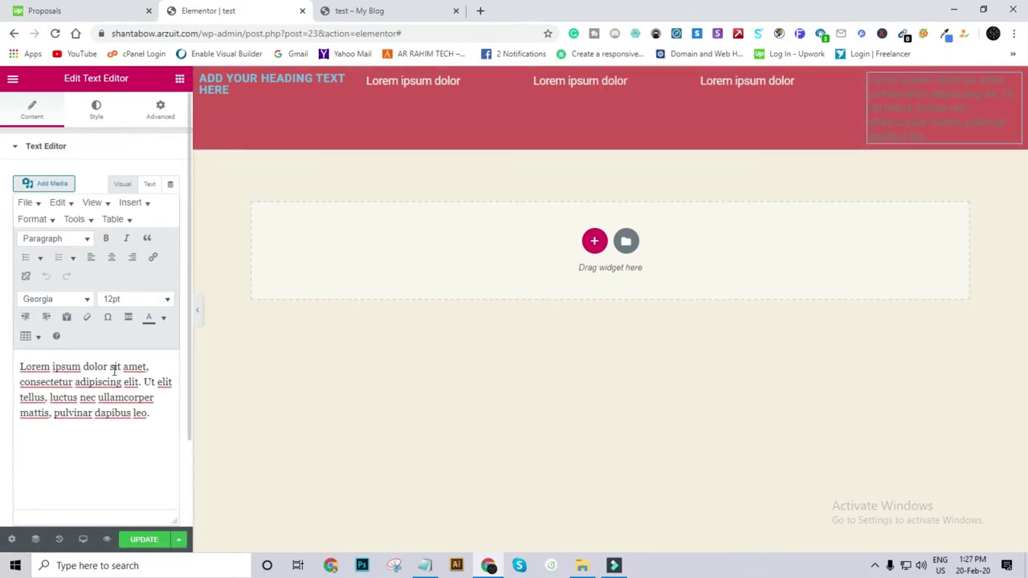
{"action": "left_click_drag", "start_coordinate": [123, 367], "coordinate": [178, 428]}
{"action": "key", "text": "BackSpace"}
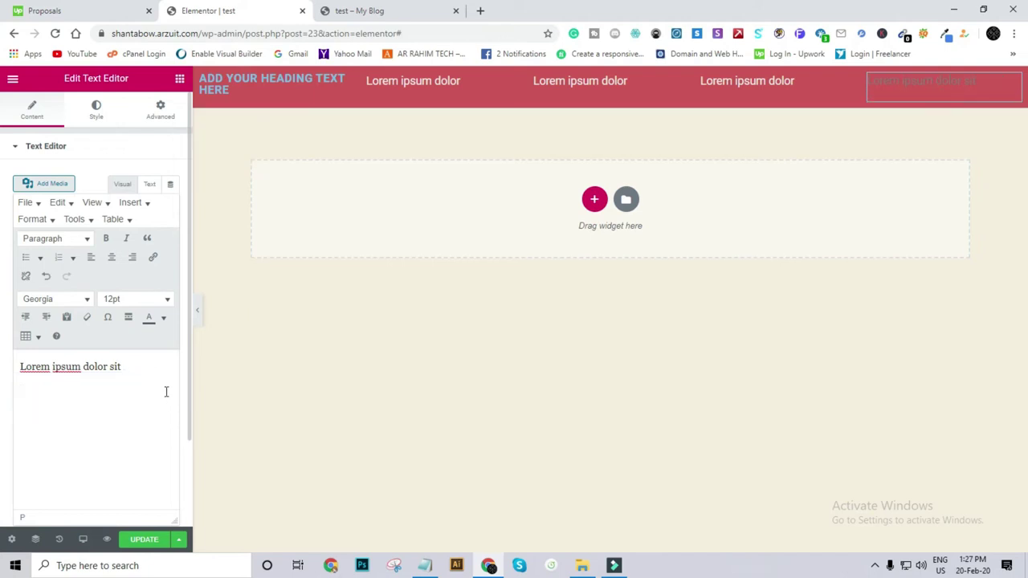
Step: Set the text color of the fifth column's text widget to near-white #F2F2F2
{"action": "left_click", "coordinate": [94, 112]}
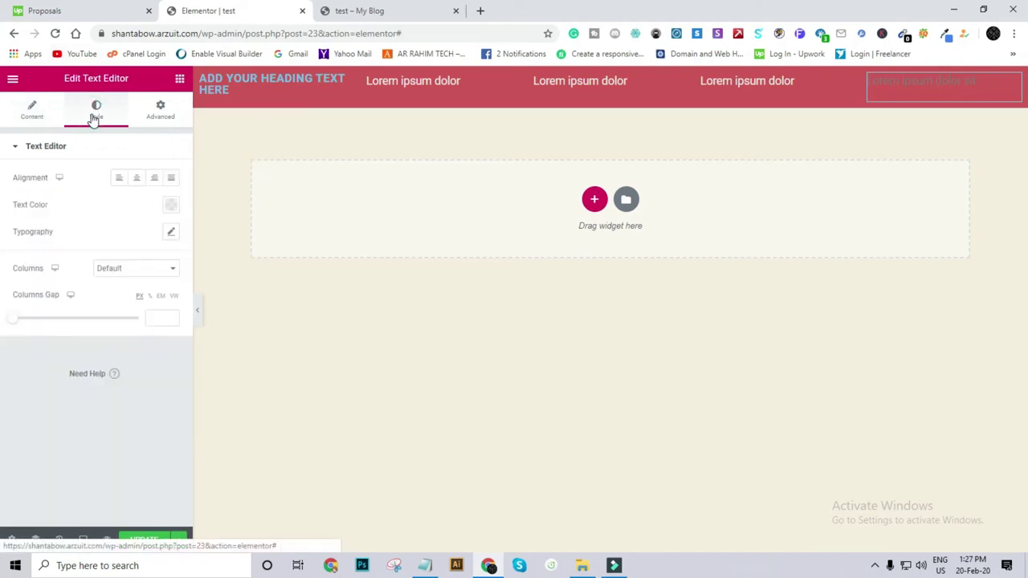
{"action": "left_click", "coordinate": [169, 204]}
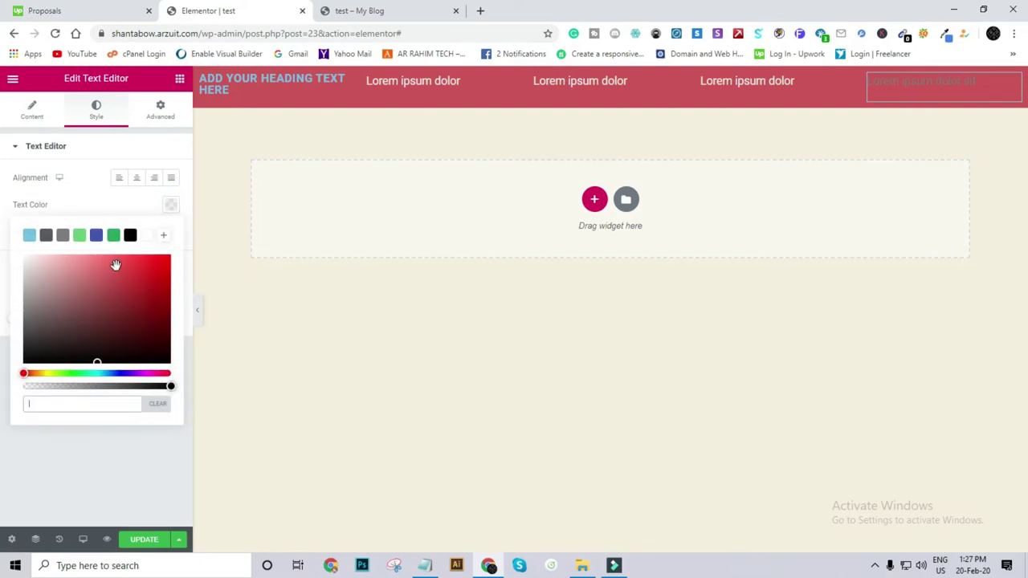
{"action": "left_click_drag", "start_coordinate": [53, 275], "coordinate": [14, 265]}
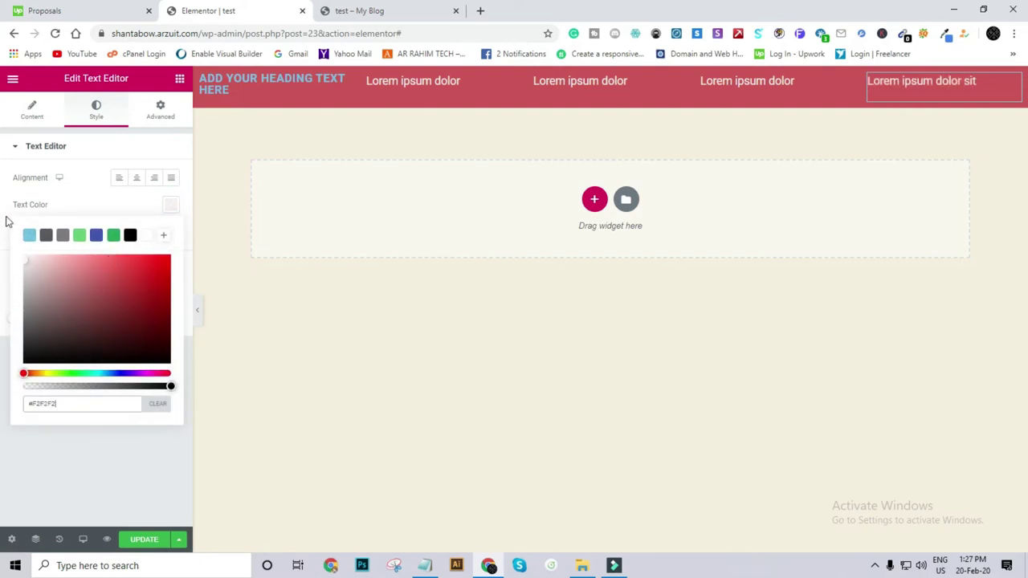
{"action": "left_click", "coordinate": [2, 235]}
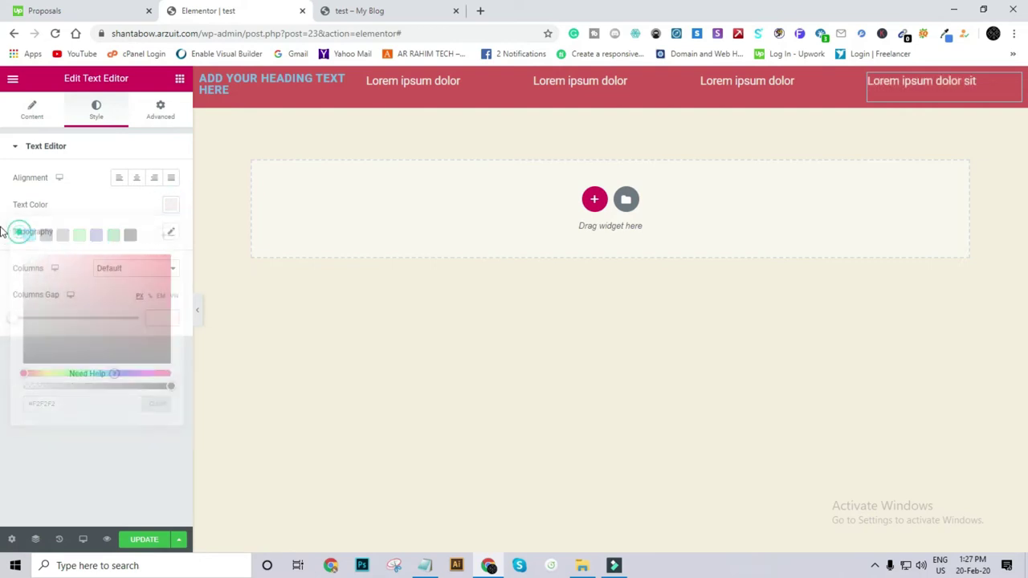
Step: Update the page with all five filled columns and reload the live test page
{"action": "left_click", "coordinate": [152, 542]}
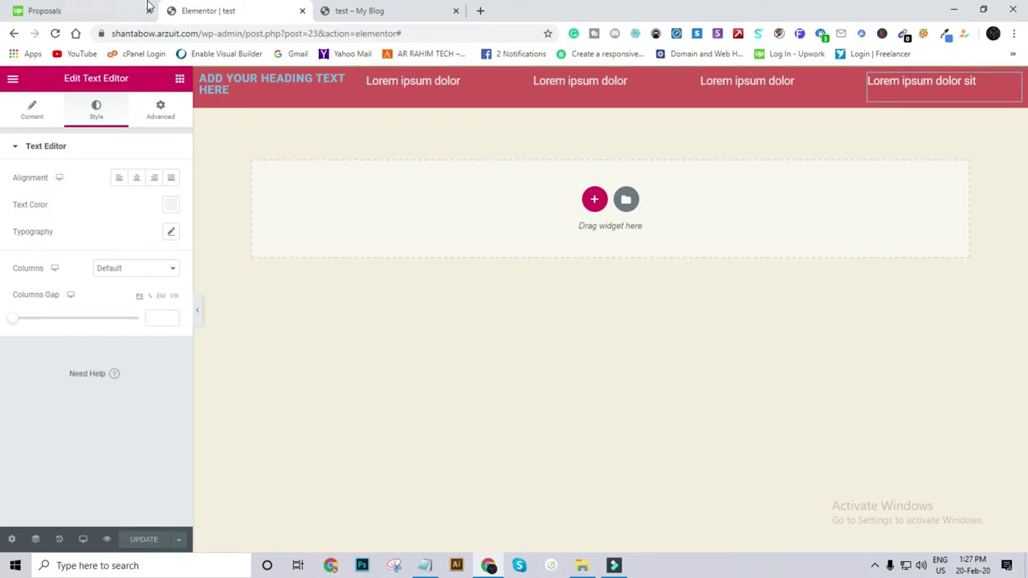
{"action": "left_click", "coordinate": [397, 10]}
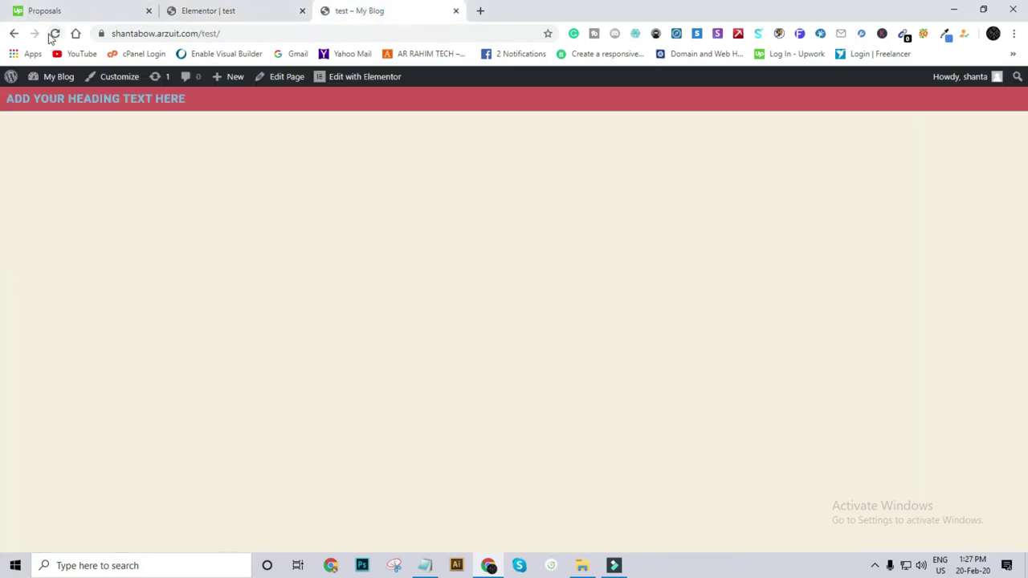
{"action": "left_click", "coordinate": [55, 33]}
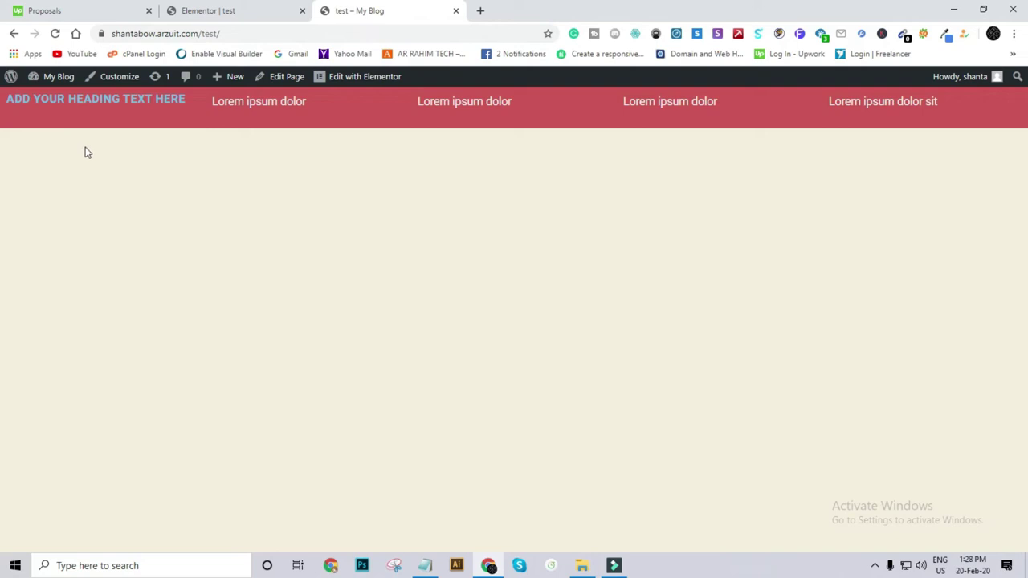
Step: Return to the Elementor editor and unlink the first column's margin and padding values, leaving all sides at 0
{"action": "left_click", "coordinate": [201, 11]}
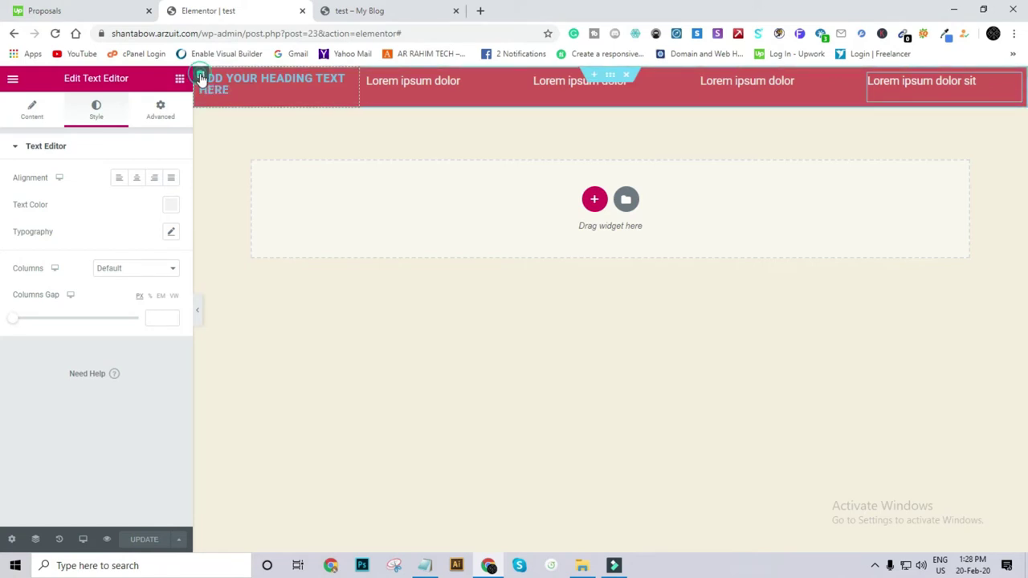
{"action": "left_click", "coordinate": [201, 76]}
{"action": "left_click", "coordinate": [158, 112]}
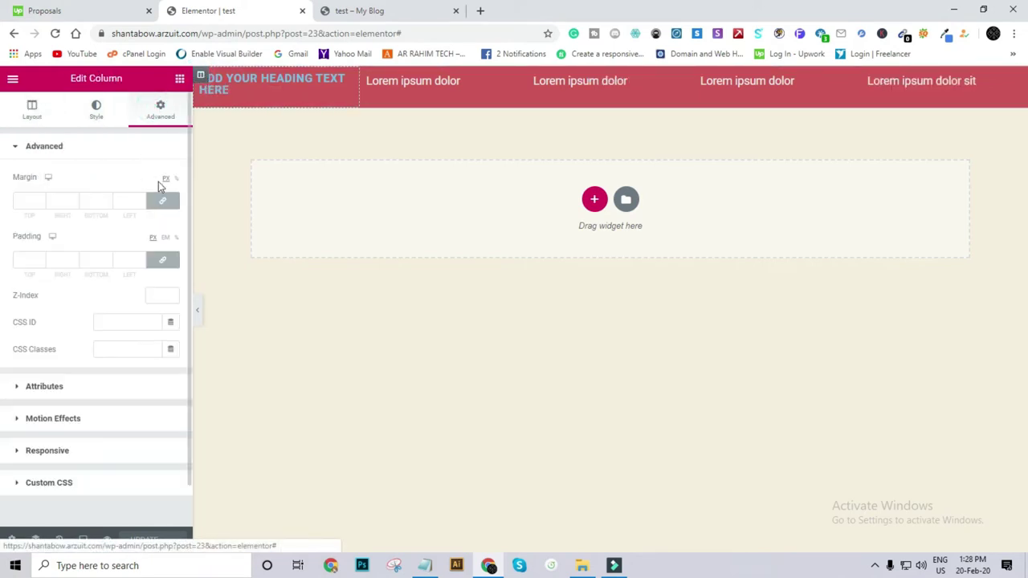
{"action": "left_click", "coordinate": [162, 200]}
{"action": "left_click", "coordinate": [161, 260]}
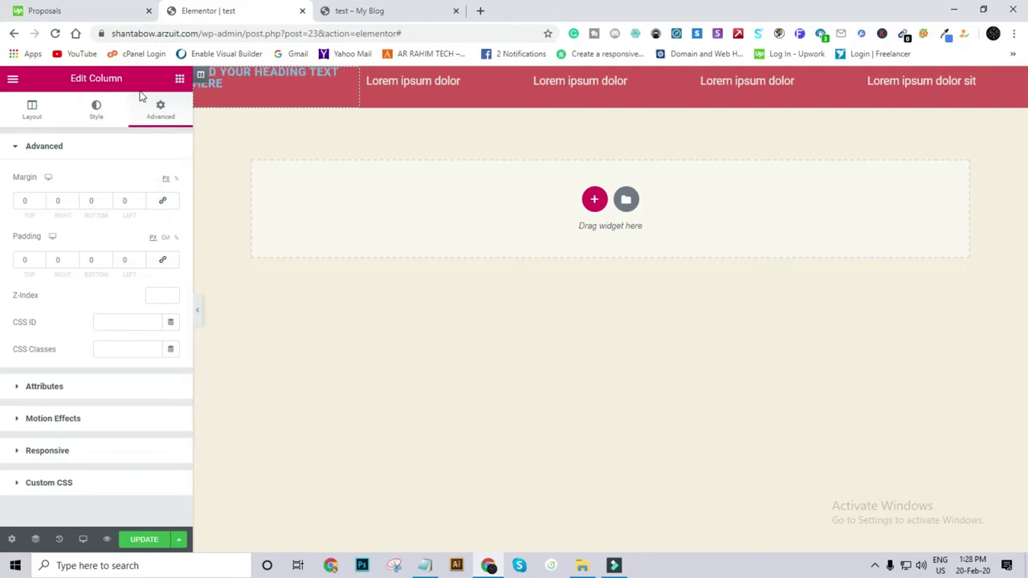
Step: Give the first column a classic background in green #23A455
{"action": "left_click", "coordinate": [95, 113]}
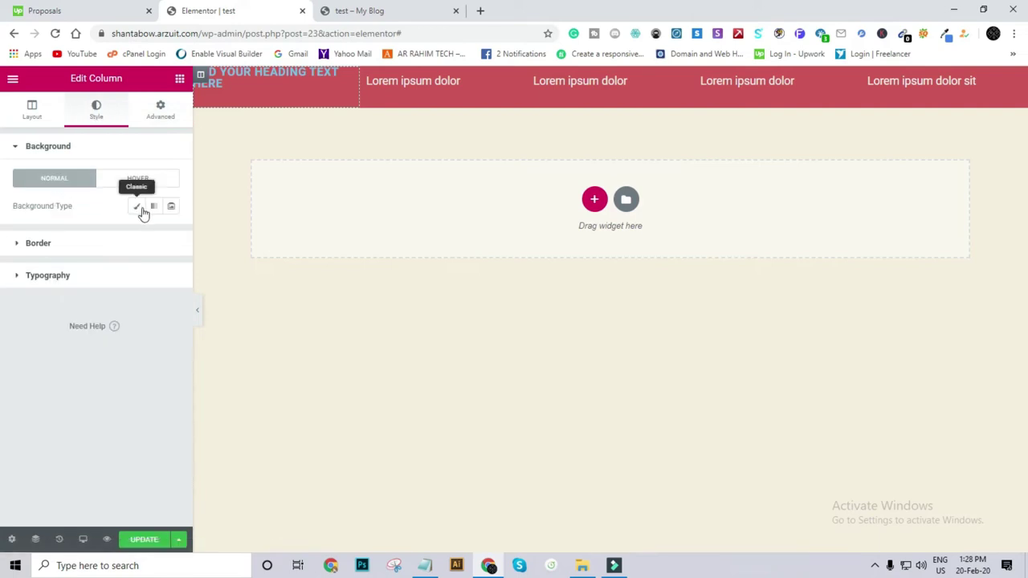
{"action": "left_click", "coordinate": [133, 210]}
{"action": "left_click", "coordinate": [171, 233]}
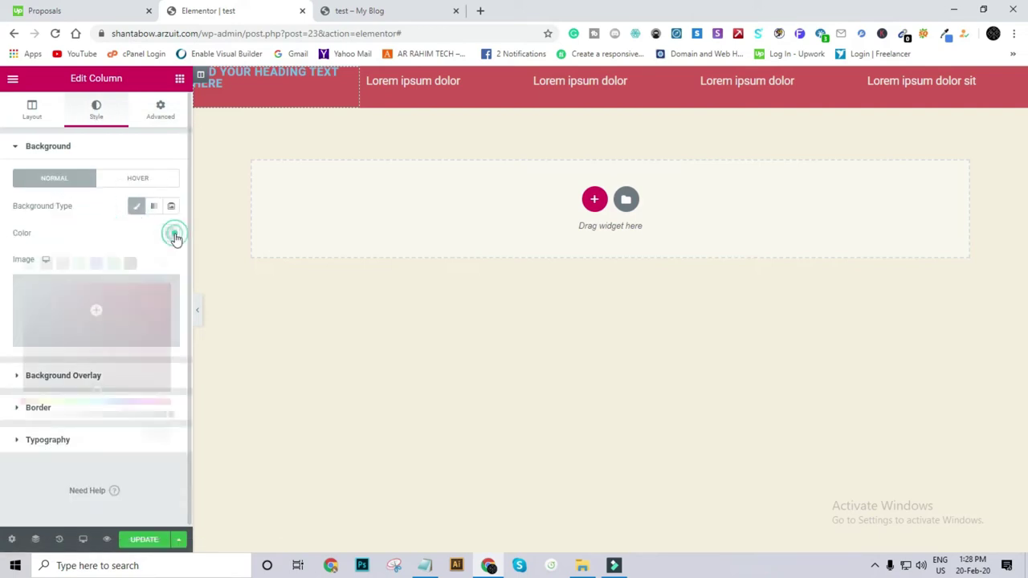
{"action": "left_click", "coordinate": [113, 265]}
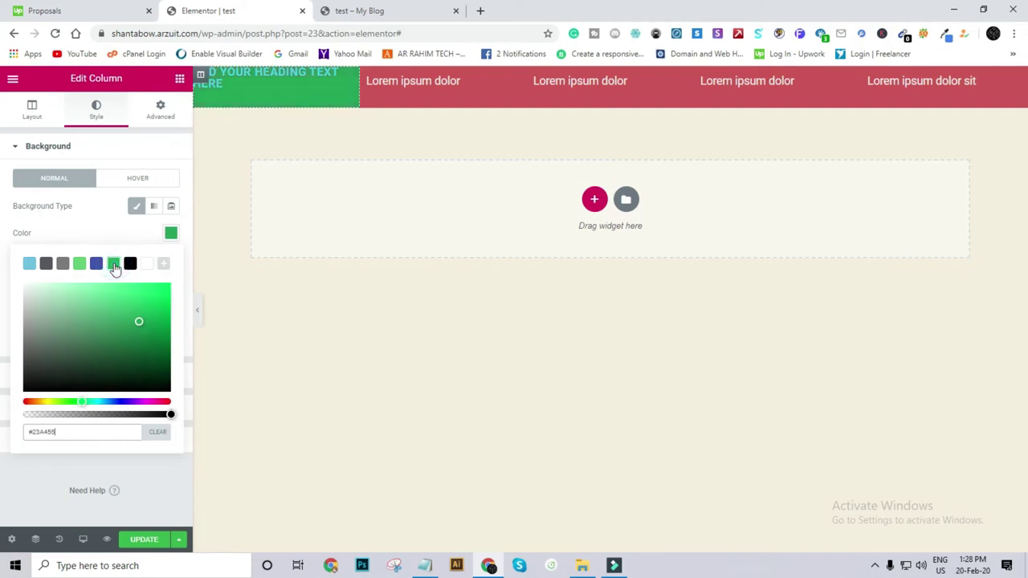
{"action": "left_click", "coordinate": [63, 237]}
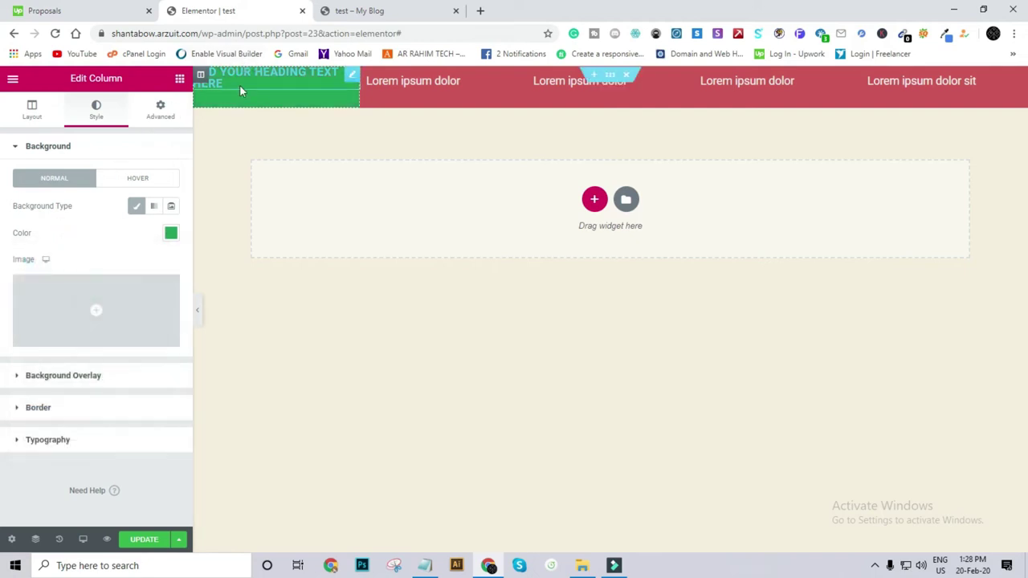
Step: Update the page with the first column's new background and reload the live test page
{"action": "left_click", "coordinate": [134, 544]}
{"action": "left_click", "coordinate": [361, 11]}
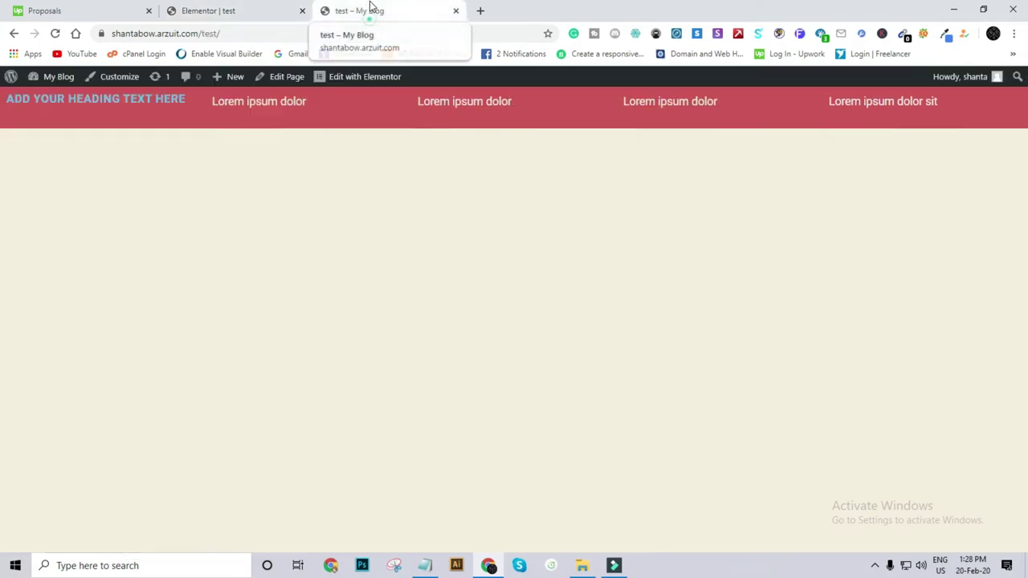
{"action": "left_click", "coordinate": [55, 34]}
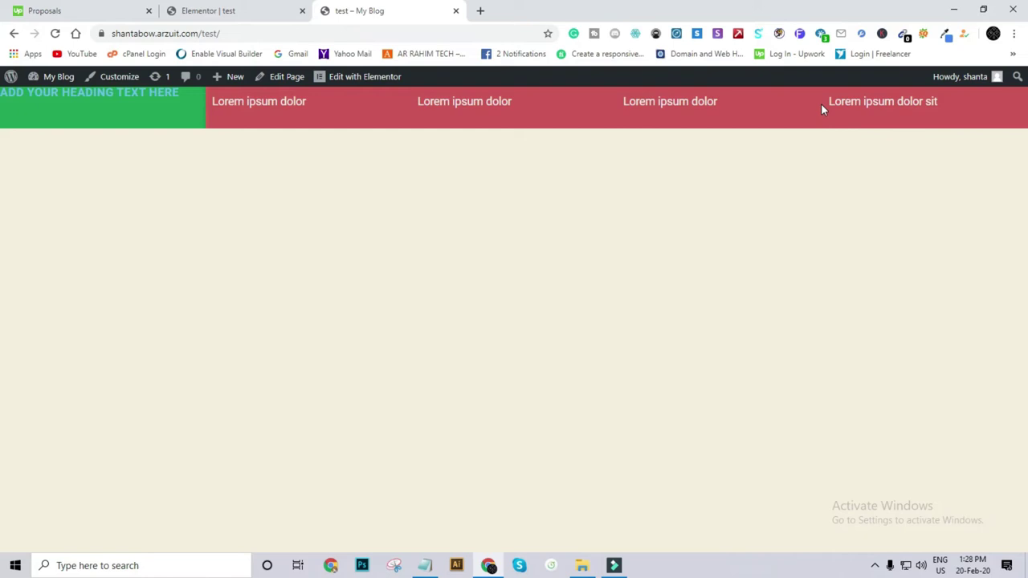
Step: Back in the editor, unlink the second column's margin and padding values so every side is 0
{"action": "left_click", "coordinate": [230, 12]}
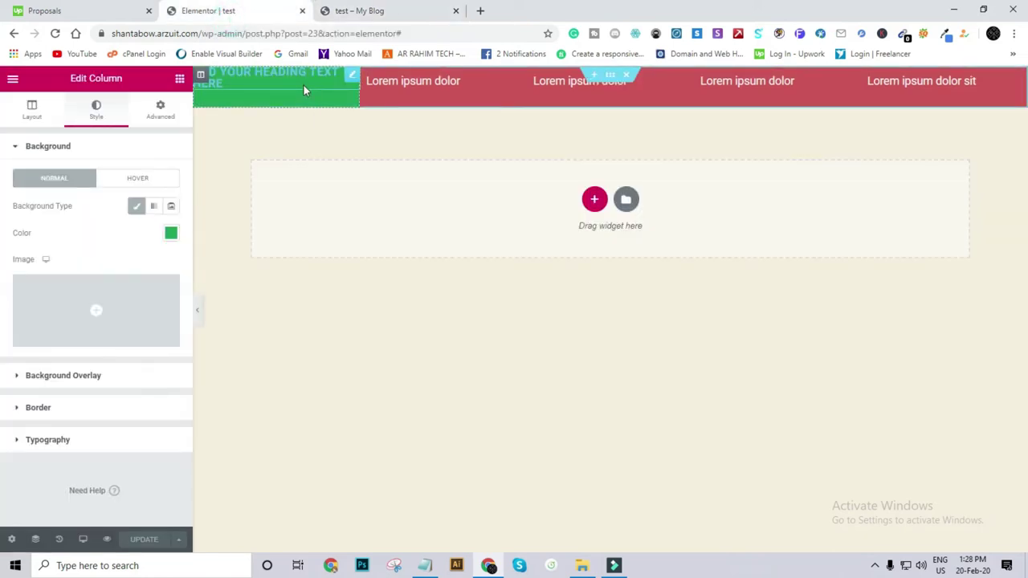
{"action": "left_click", "coordinate": [367, 78]}
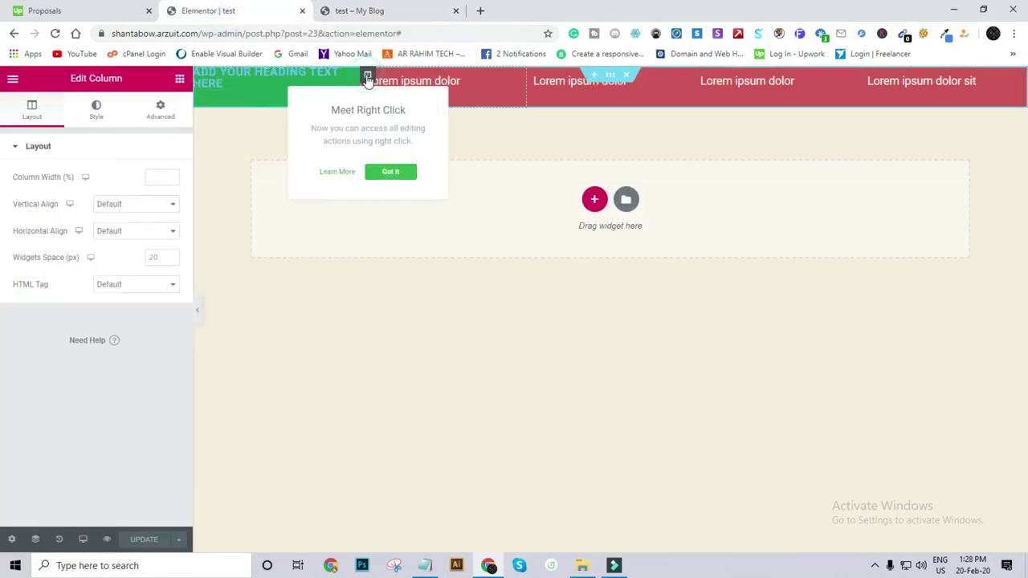
{"action": "left_click", "coordinate": [160, 110]}
{"action": "left_click", "coordinate": [162, 201]}
{"action": "left_click", "coordinate": [162, 260]}
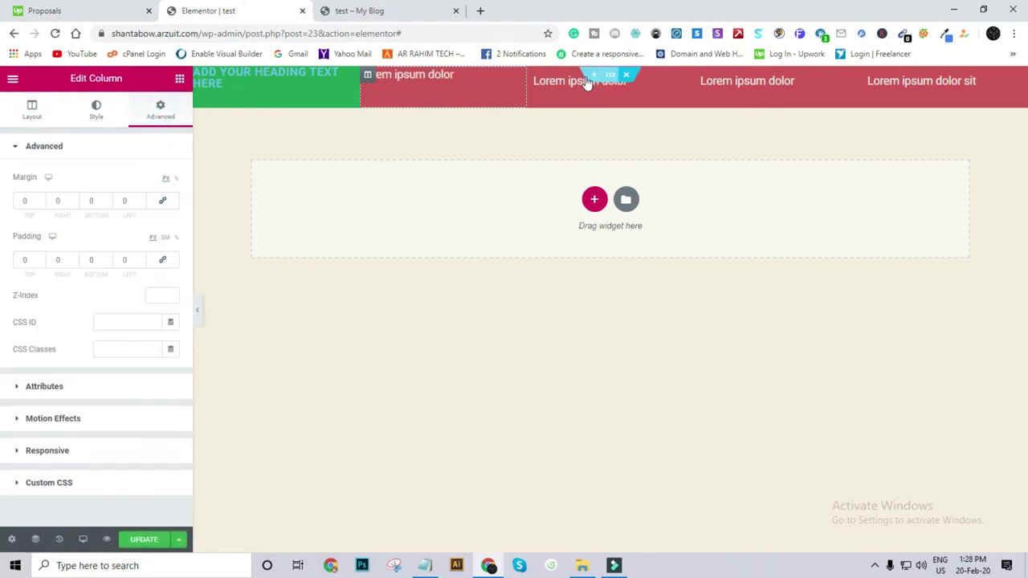
Step: Unlink the third column's margin and padding values so every side is 0
{"action": "left_click", "coordinate": [534, 75]}
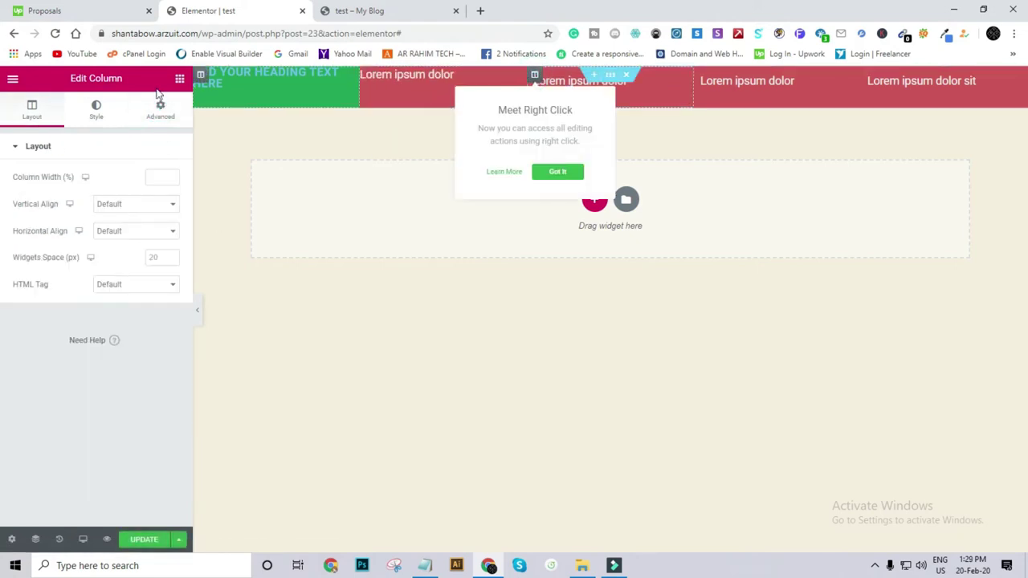
{"action": "left_click", "coordinate": [160, 109]}
{"action": "left_click", "coordinate": [162, 201]}
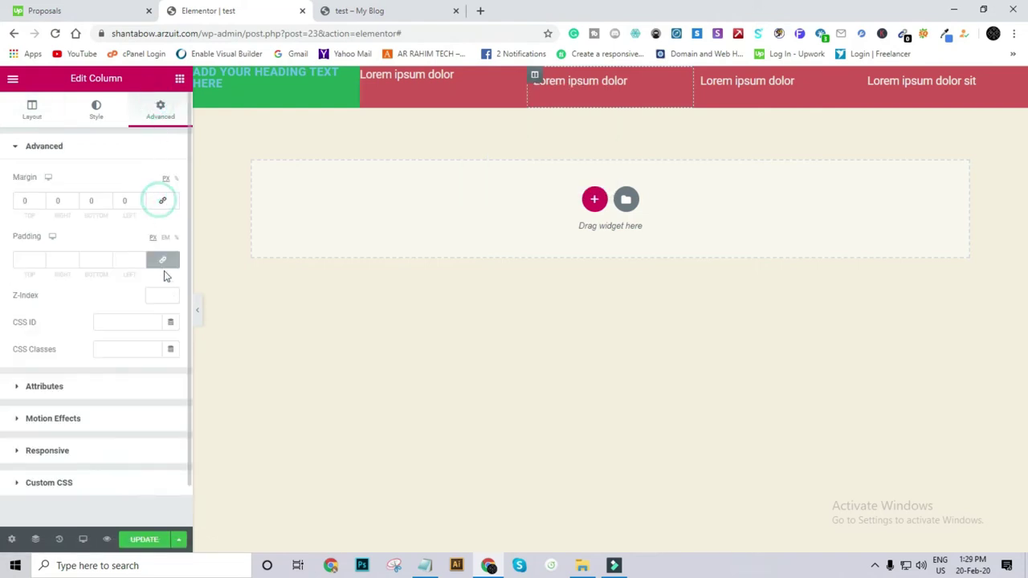
{"action": "left_click", "coordinate": [162, 259]}
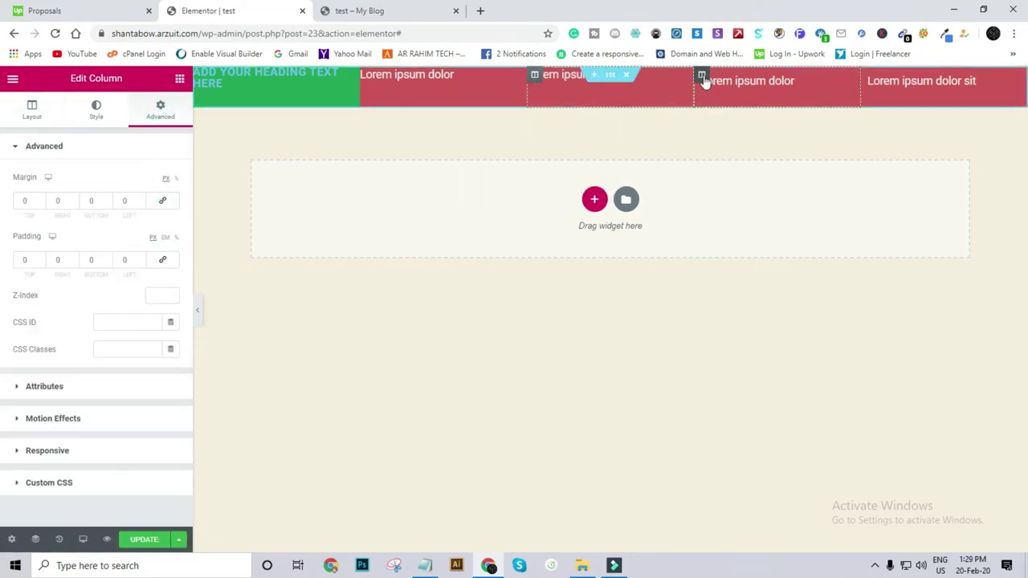
Step: Unlink the fourth column's margin and padding values so every side is 0
{"action": "left_click", "coordinate": [701, 75]}
{"action": "left_click", "coordinate": [165, 111]}
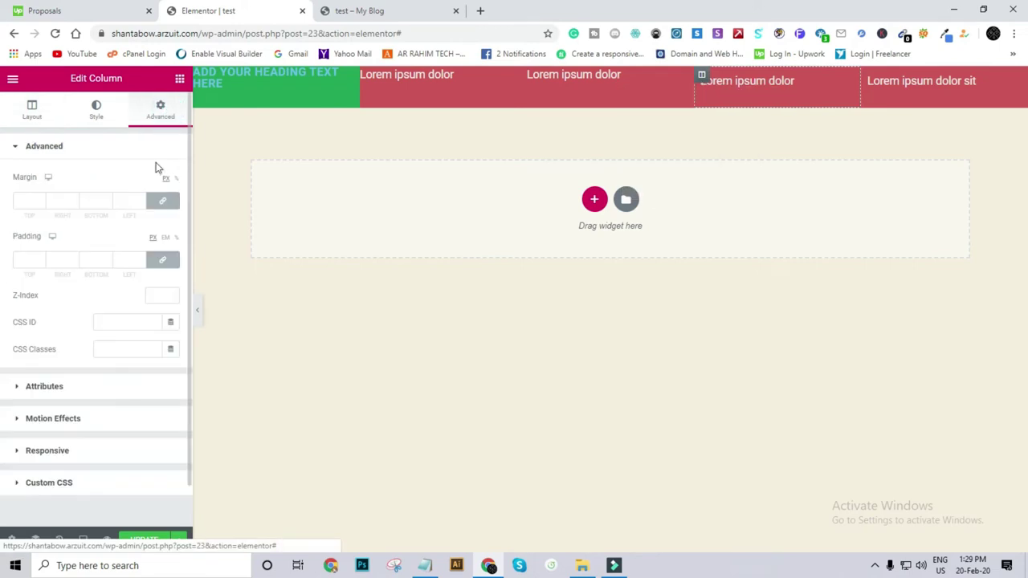
{"action": "left_click", "coordinate": [162, 262]}
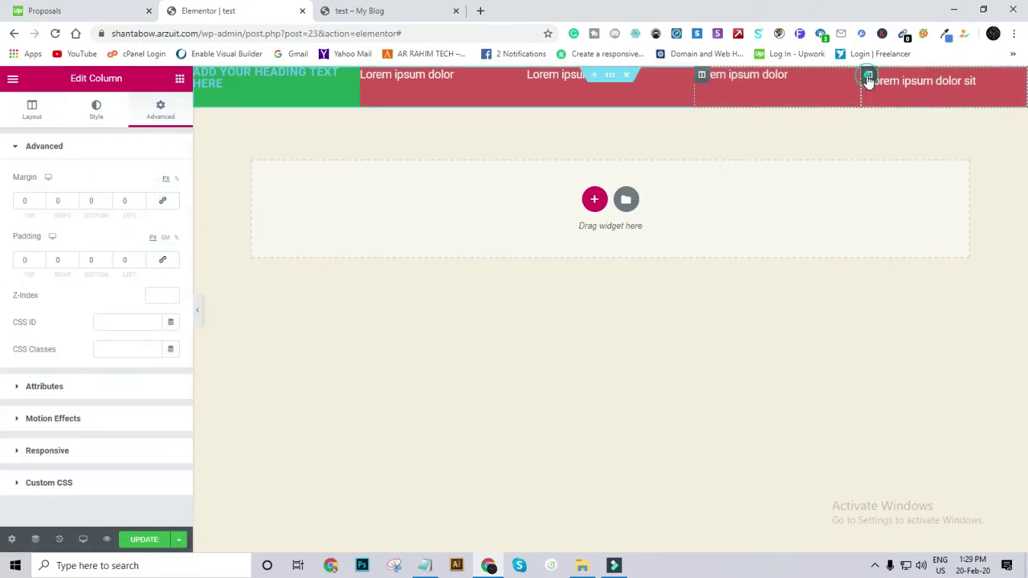
Step: Unlink the fifth column's margin and padding values so every side is 0
{"action": "left_click", "coordinate": [868, 75]}
{"action": "left_click", "coordinate": [160, 111]}
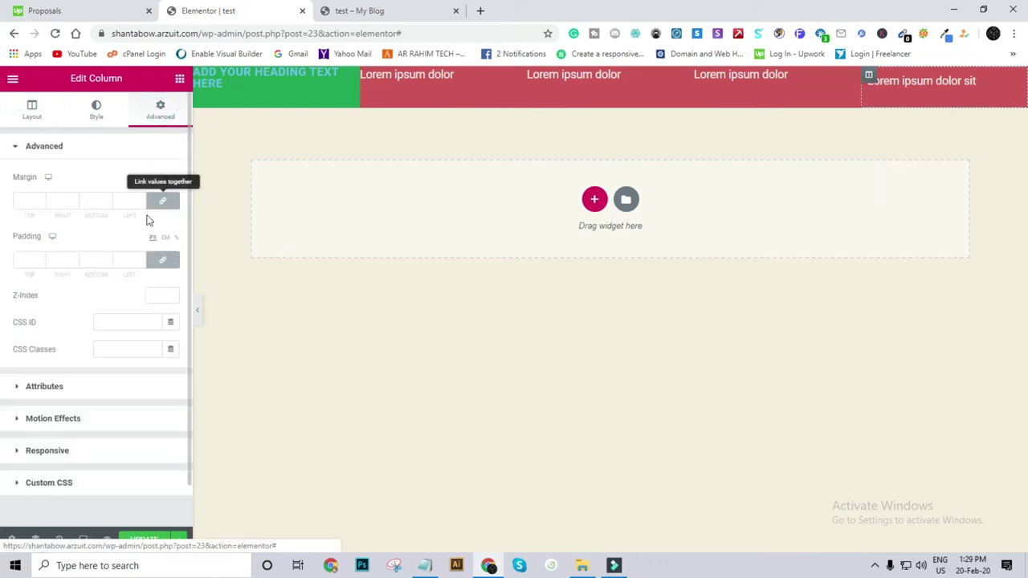
{"action": "left_click", "coordinate": [159, 212]}
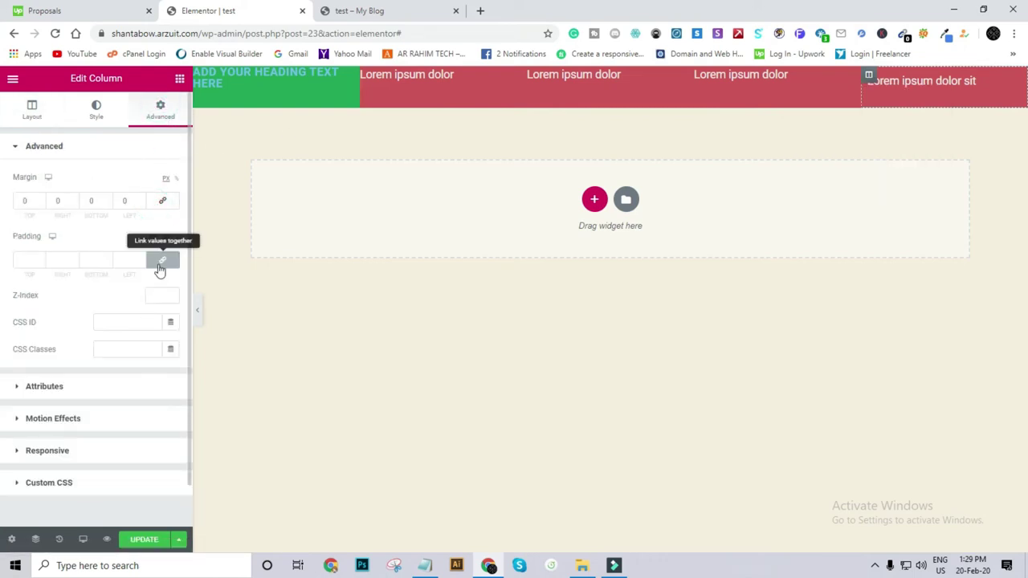
{"action": "left_click", "coordinate": [162, 260]}
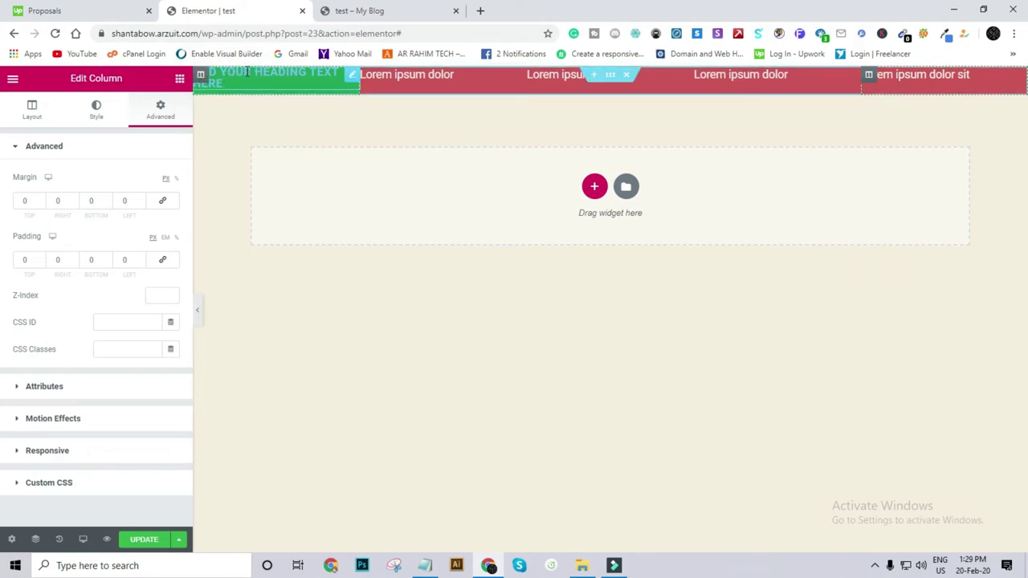
Step: Open the first column's heading widget, dismiss the Meet Right Click tip, and unlink its margin and padding values with all sides at 0
{"action": "left_click", "coordinate": [351, 77]}
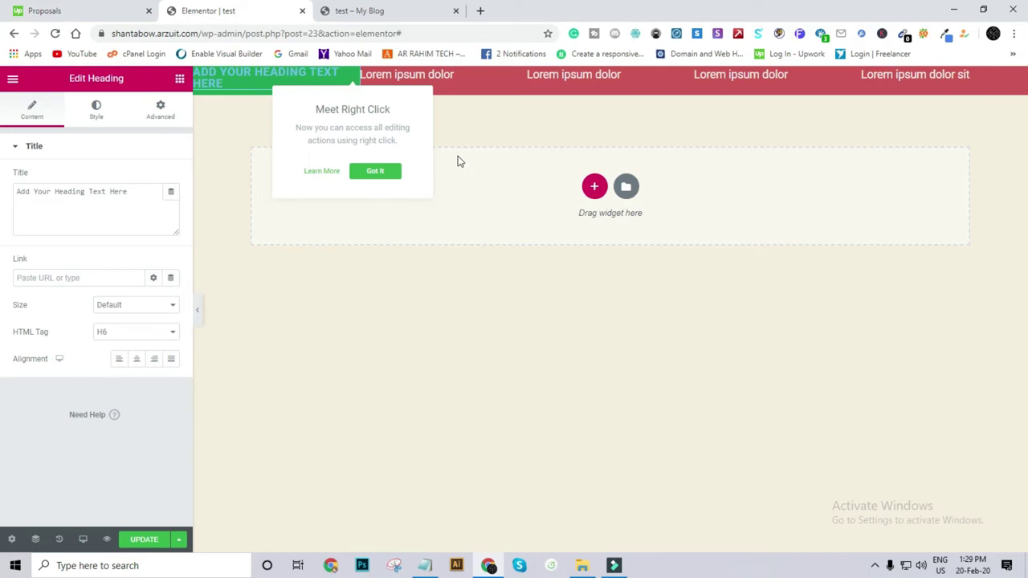
{"action": "left_click", "coordinate": [463, 121]}
{"action": "left_click", "coordinate": [354, 75]}
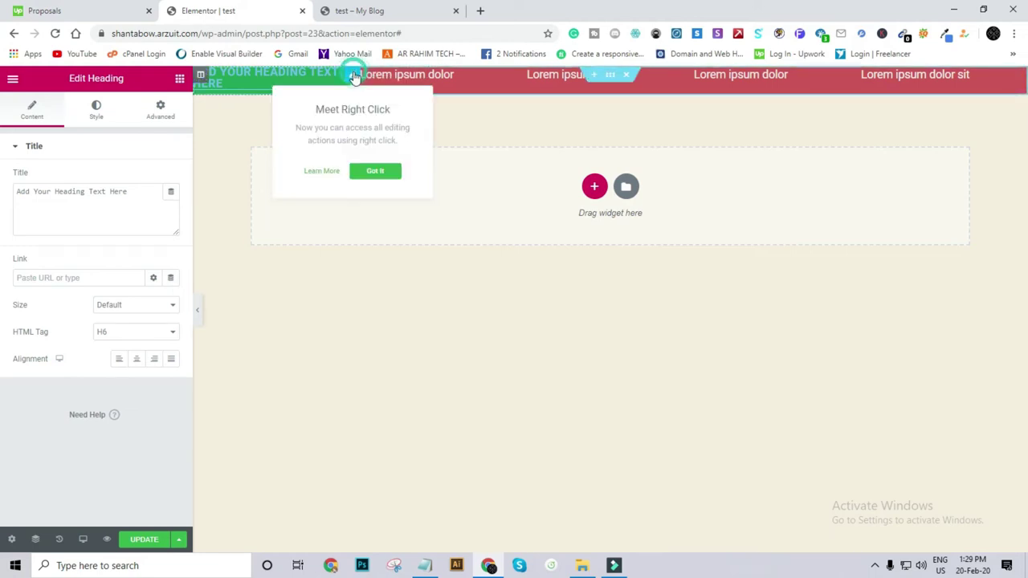
{"action": "left_click", "coordinate": [374, 174]}
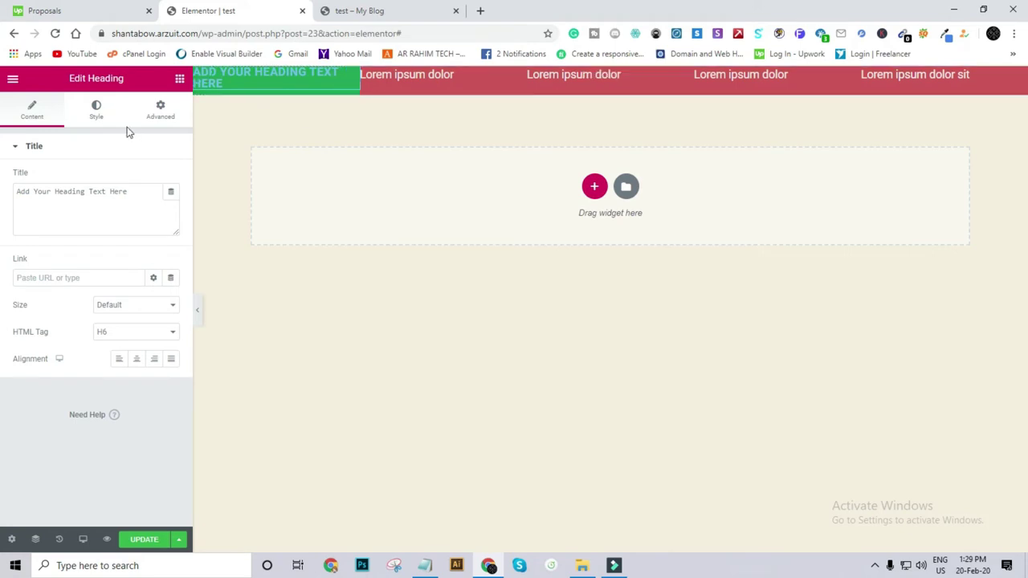
{"action": "left_click", "coordinate": [160, 111]}
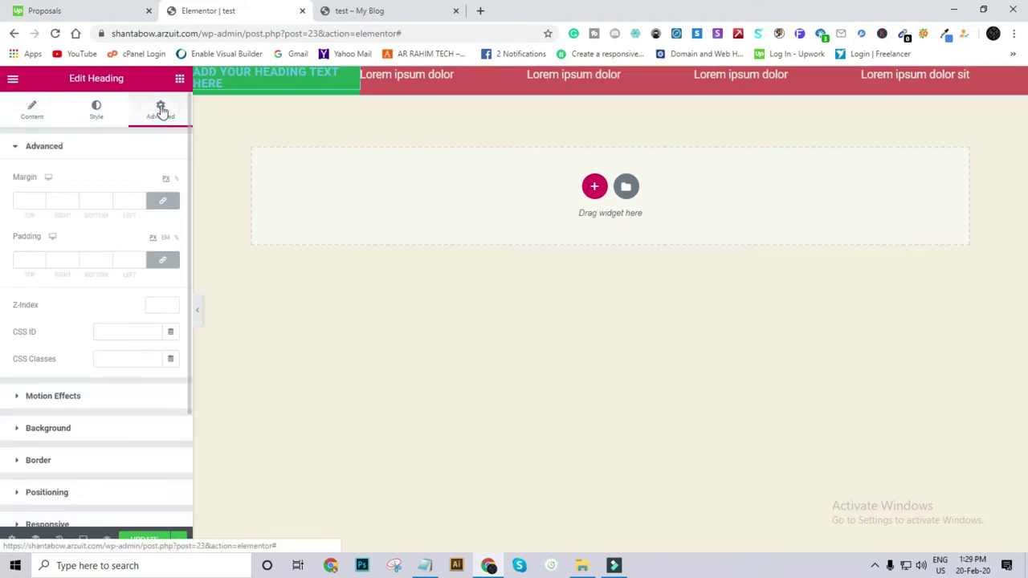
{"action": "left_click", "coordinate": [164, 202]}
{"action": "left_click", "coordinate": [163, 260]}
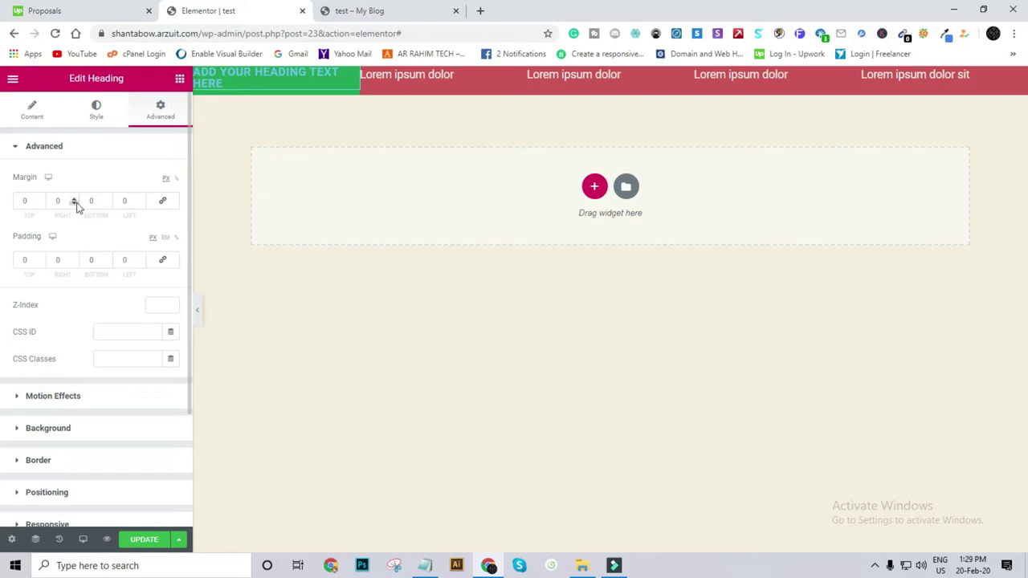
Step: Set the heading widget's top margin to 8 px and its bottom margin to 7 px
{"action": "left_click_drag", "start_coordinate": [39, 199], "coordinate": [39, 199]}
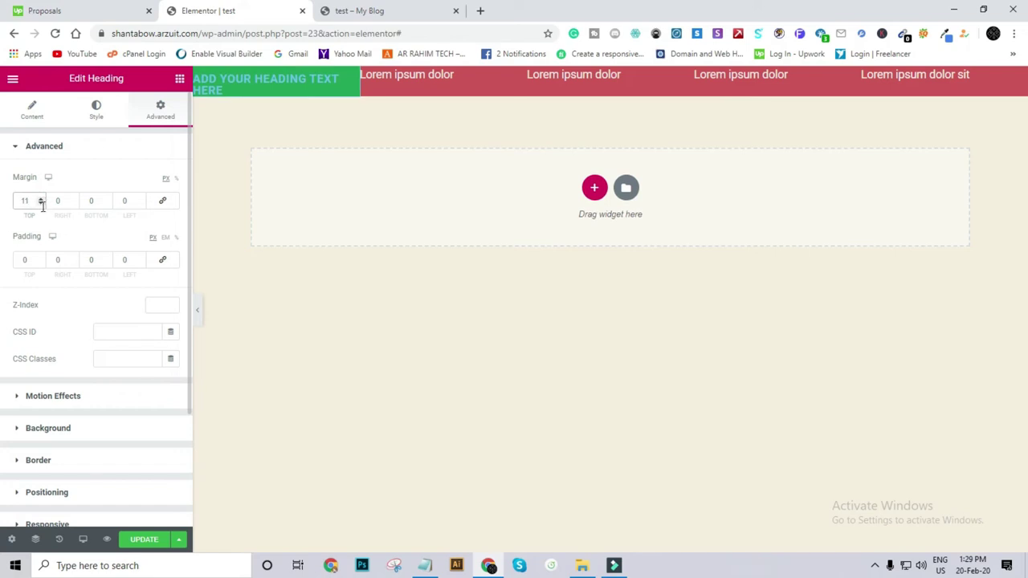
{"action": "left_click", "coordinate": [40, 205]}
{"action": "left_click", "coordinate": [40, 205]}
{"action": "left_click", "coordinate": [40, 205]}
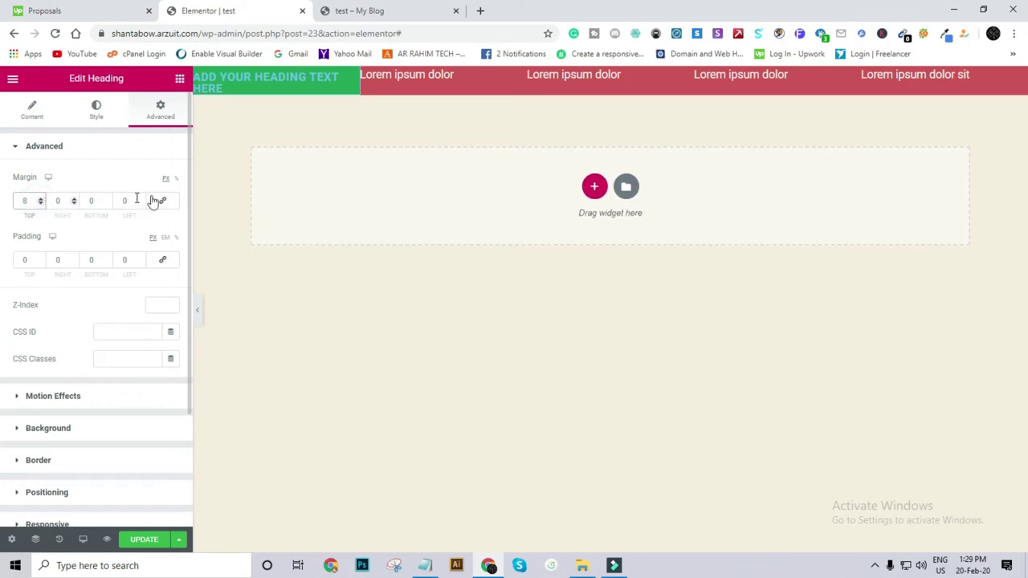
{"action": "left_click", "coordinate": [105, 201]}
{"action": "type", "text": "8"}
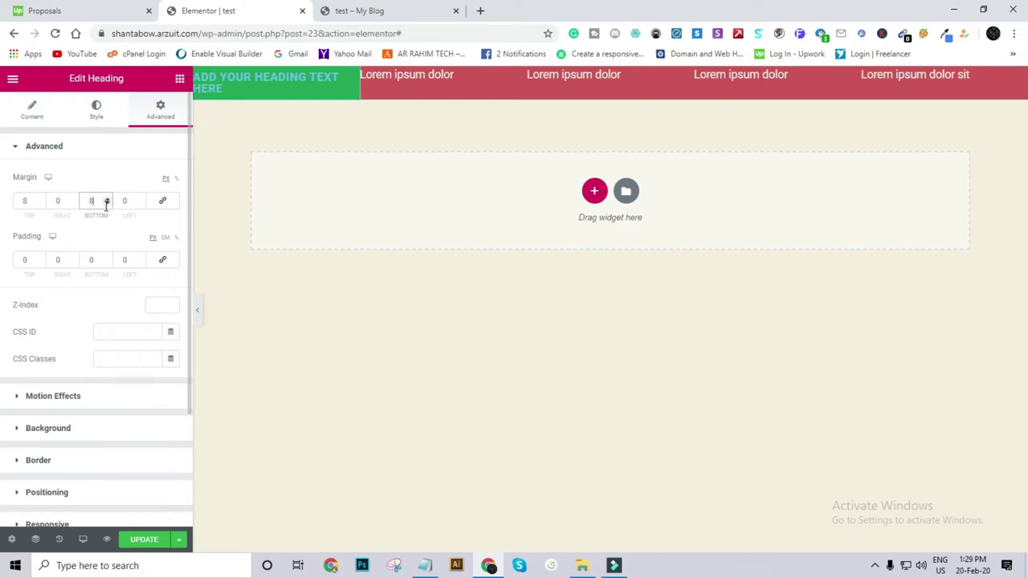
{"action": "left_click", "coordinate": [107, 203]}
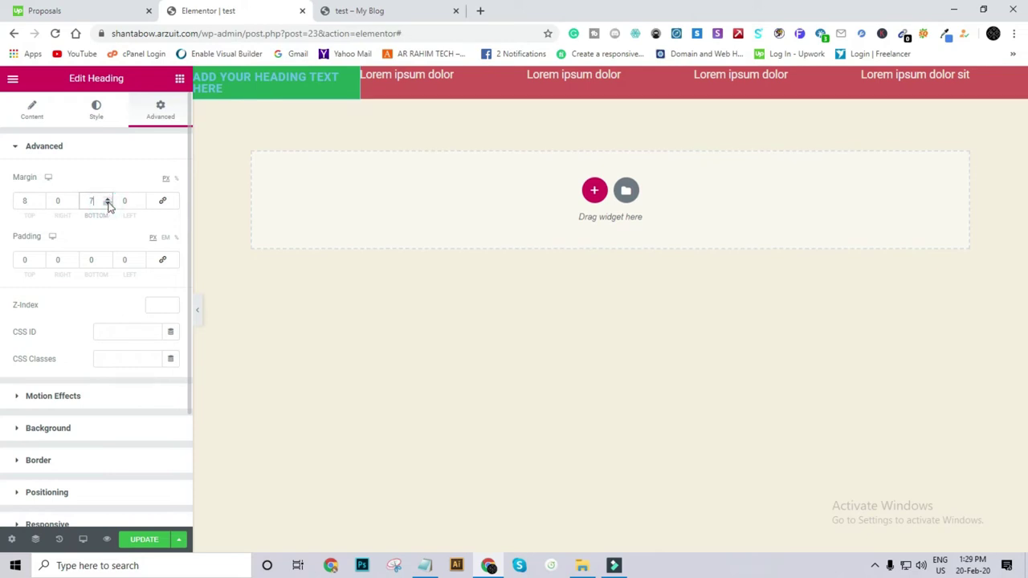
Step: Set the heading's typography size to 13 px, keeping the Default font family
{"action": "left_click", "coordinate": [97, 112]}
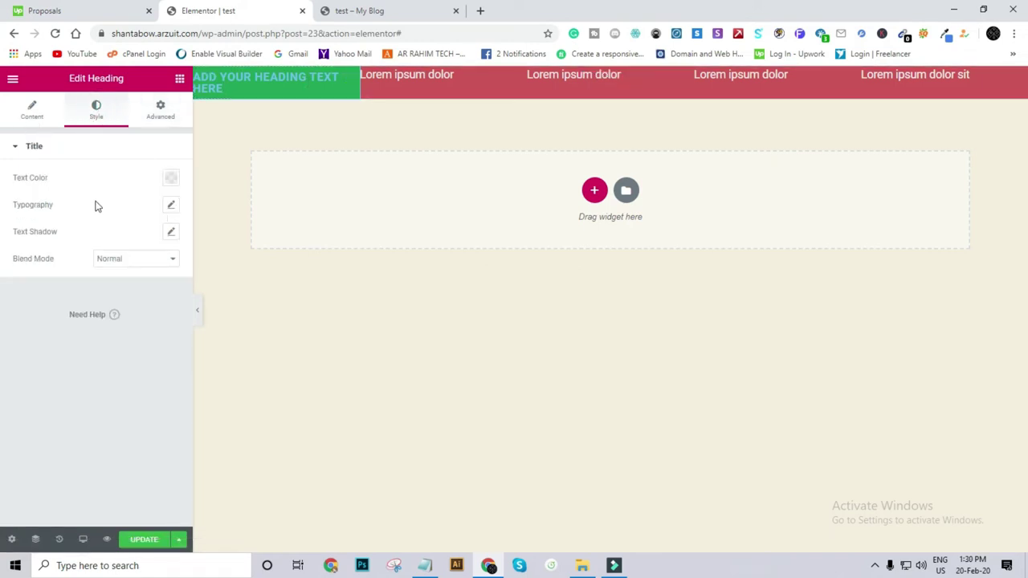
{"action": "left_click", "coordinate": [95, 114]}
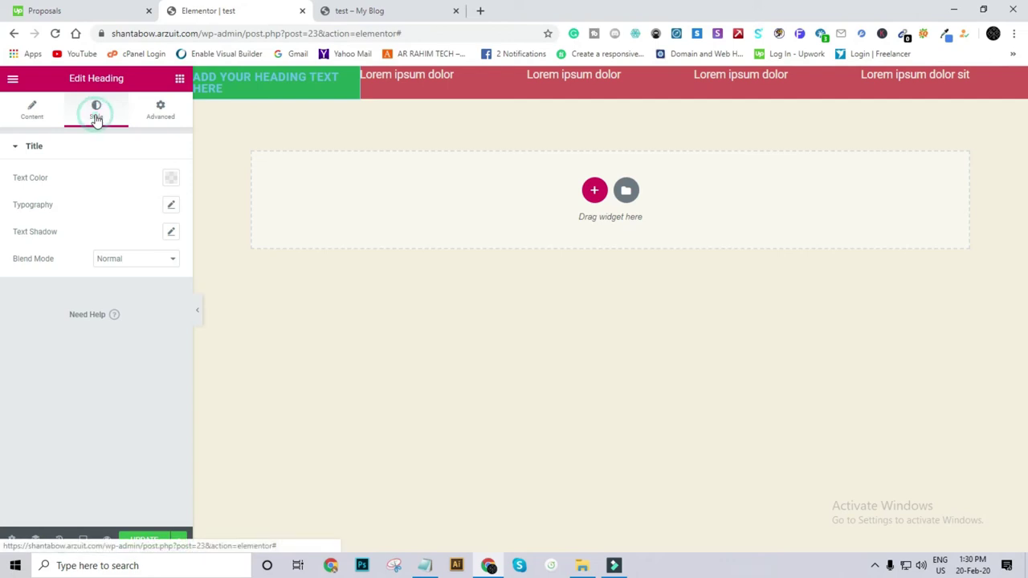
{"action": "left_click", "coordinate": [171, 206]}
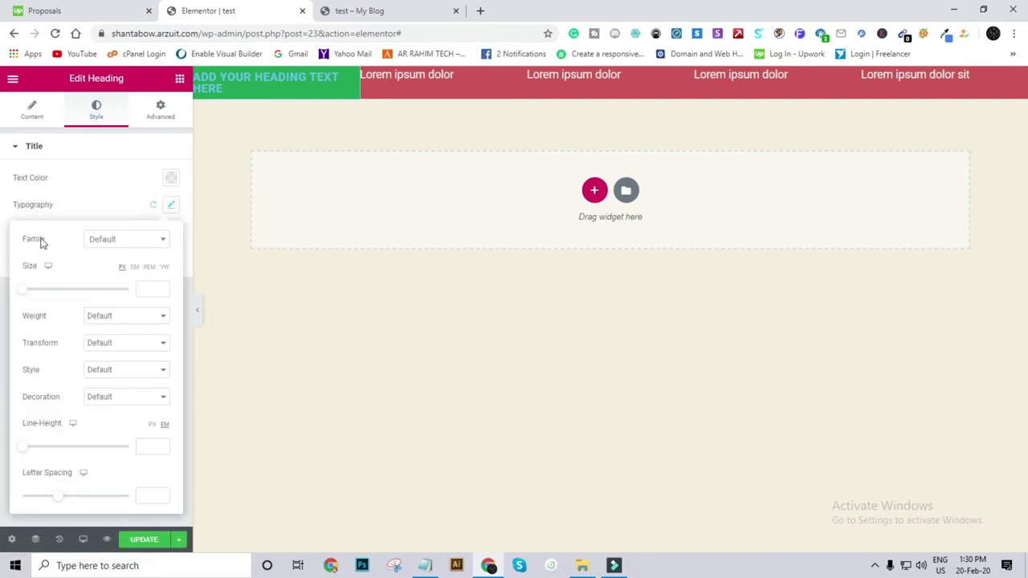
{"action": "left_click", "coordinate": [101, 240]}
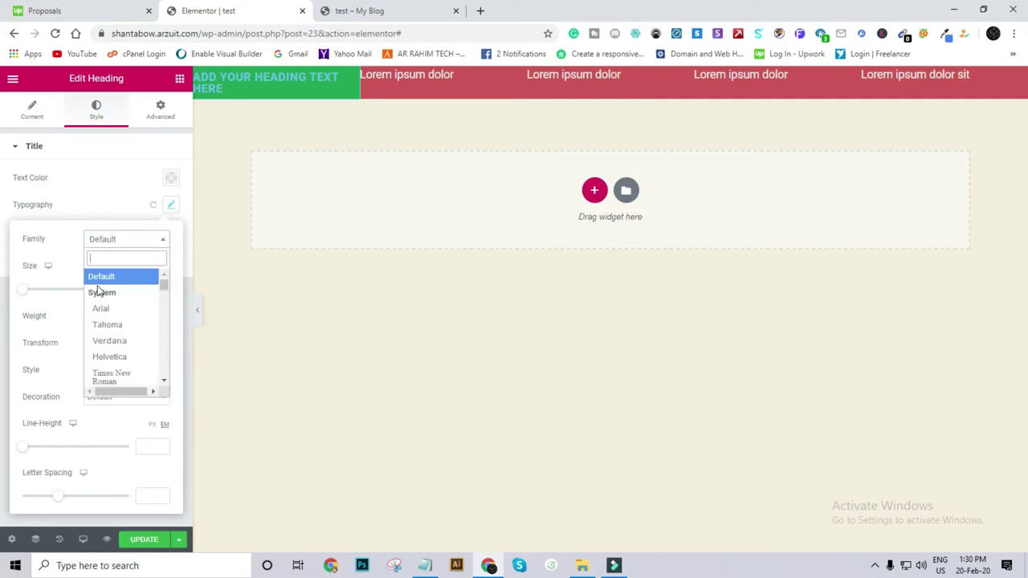
{"action": "left_click", "coordinate": [61, 243]}
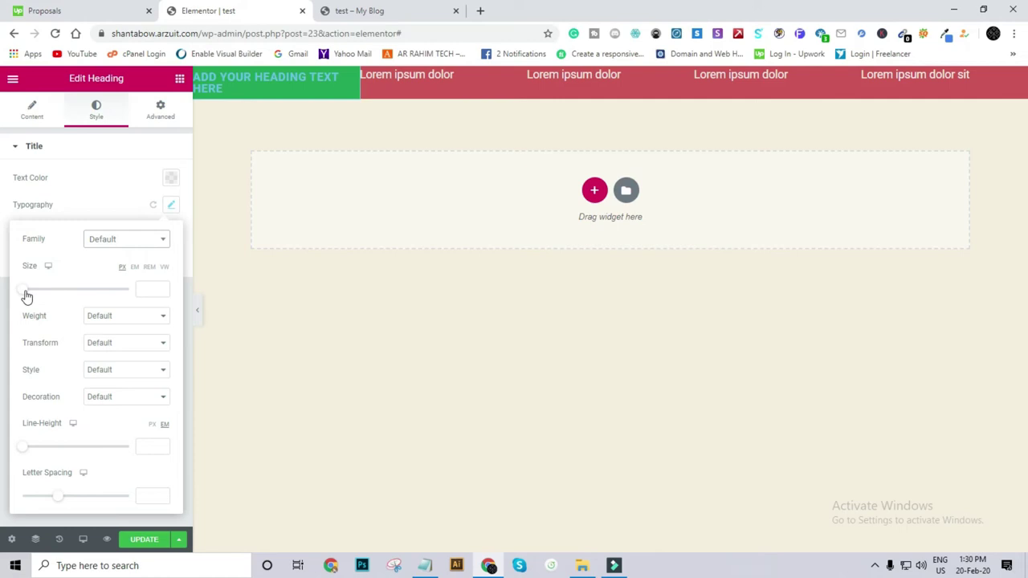
{"action": "left_click_drag", "start_coordinate": [27, 294], "coordinate": [35, 293]}
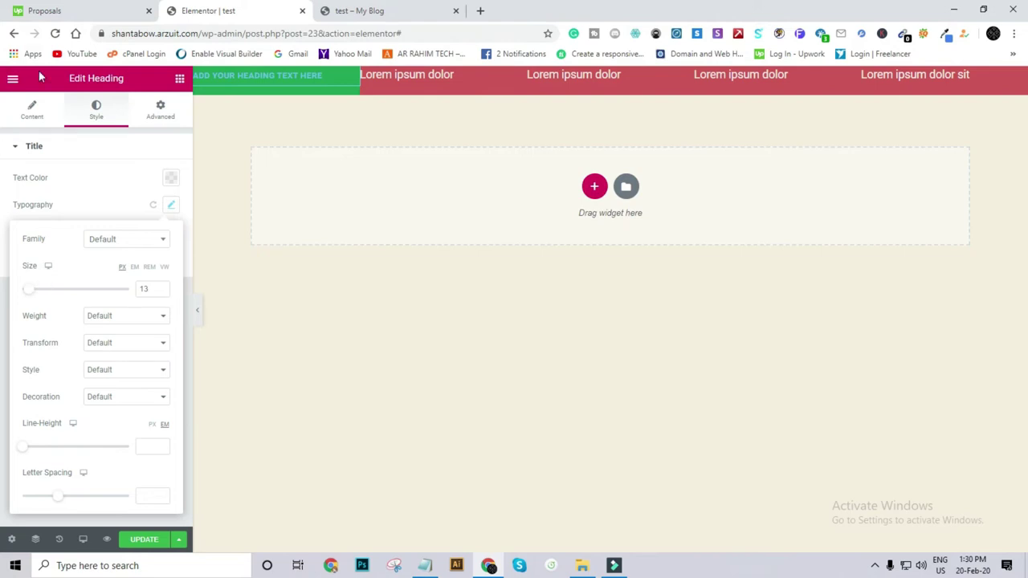
Step: Set the heading's text color to white (#FFFFFF)
{"action": "left_click", "coordinate": [170, 179]}
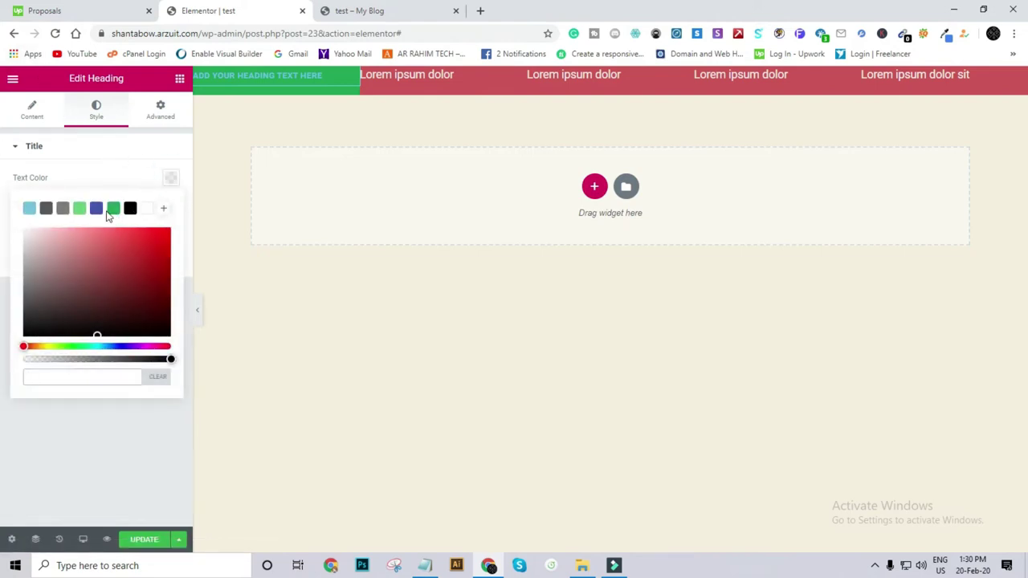
{"action": "left_click_drag", "start_coordinate": [97, 259], "coordinate": [9, 205]}
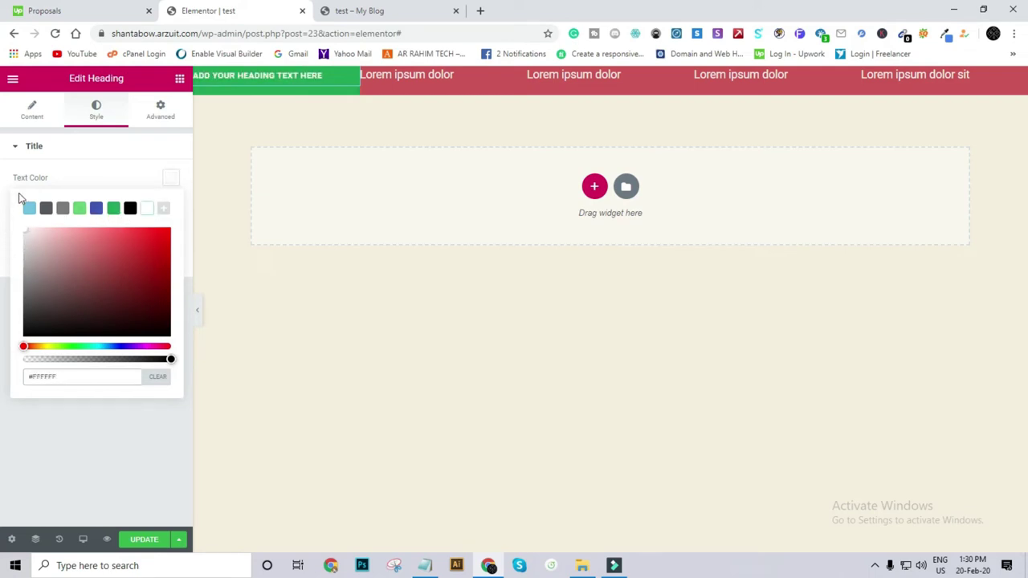
{"action": "left_click", "coordinate": [8, 243]}
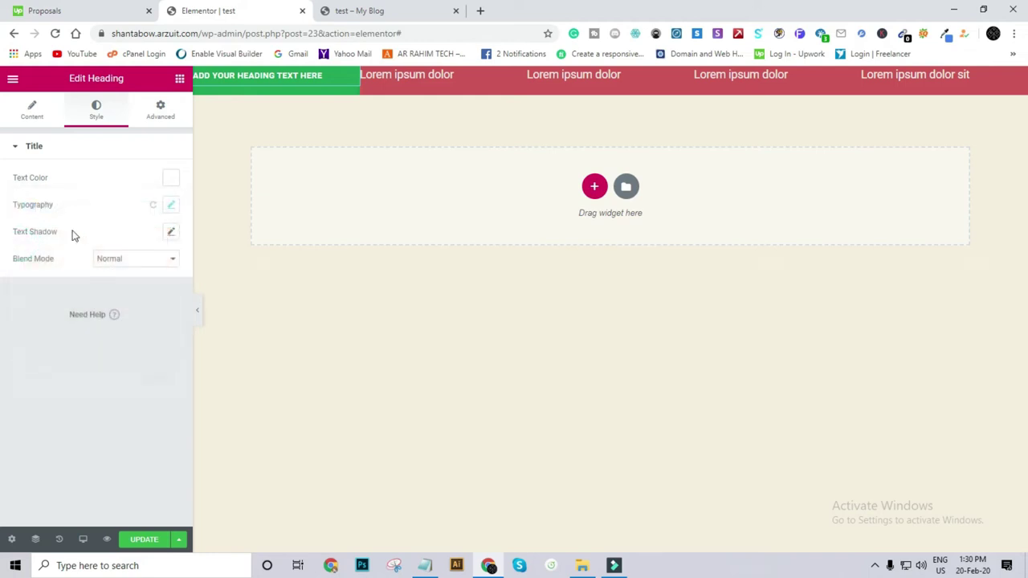
Step: Try a typography weight of 300 for the heading, and settle on weight 400
{"action": "left_click", "coordinate": [172, 207]}
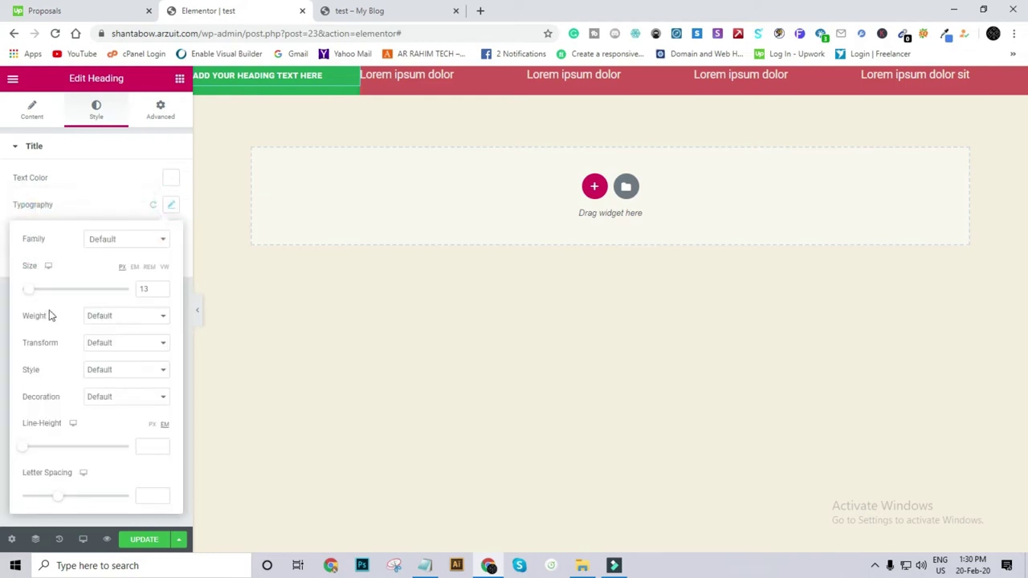
{"action": "left_click", "coordinate": [103, 318]}
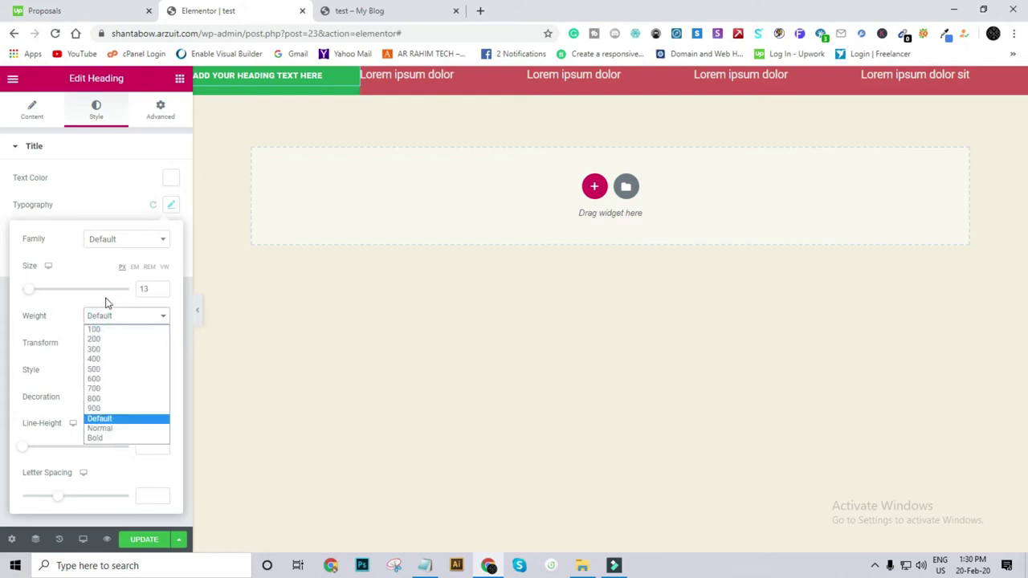
{"action": "left_click", "coordinate": [96, 350]}
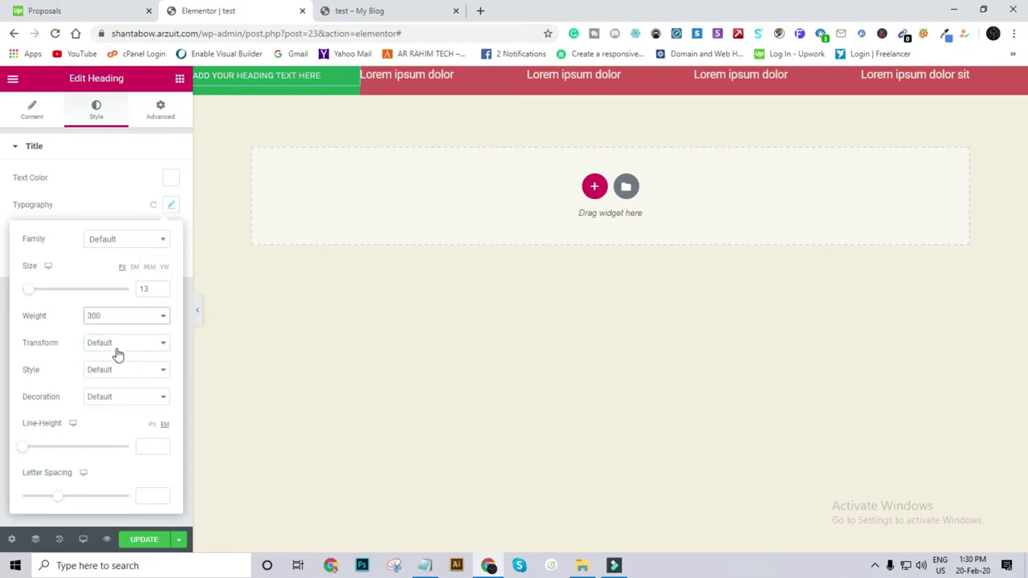
{"action": "left_click", "coordinate": [130, 315]}
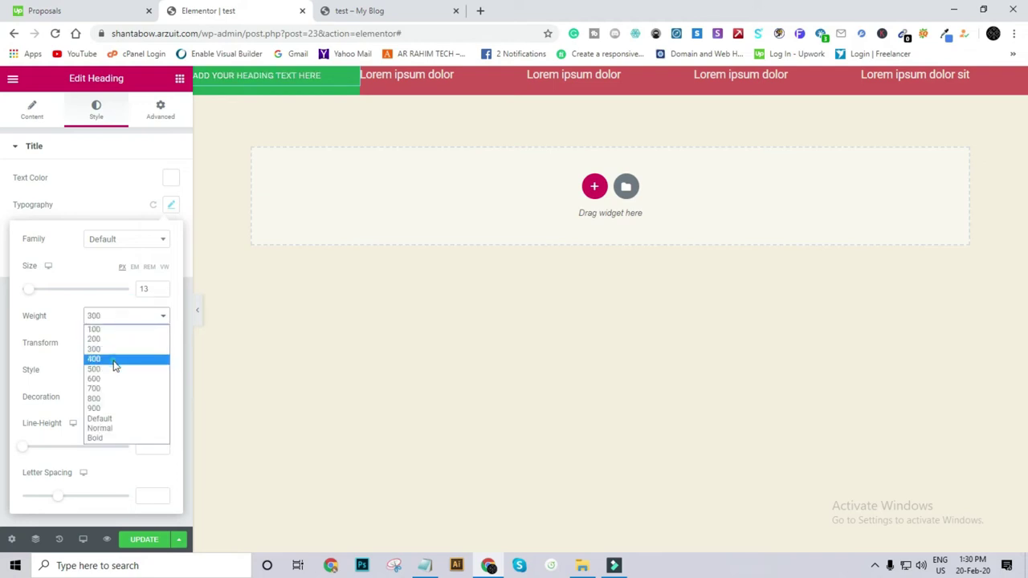
{"action": "left_click", "coordinate": [115, 363]}
Step: Try the Uppercase and Lowercase text transforms on the heading, and settle on Capitalize
{"action": "left_click", "coordinate": [116, 343]}
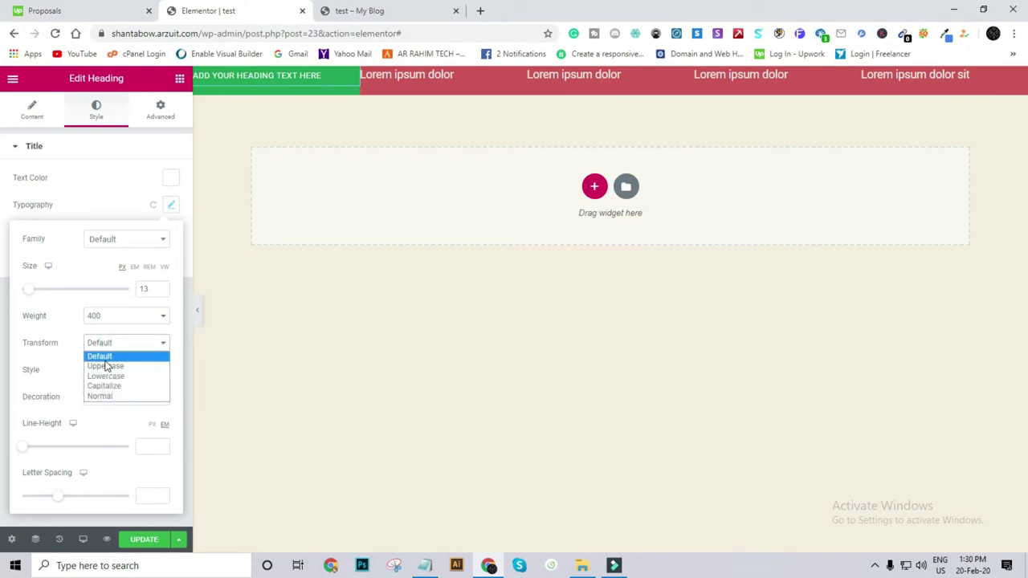
{"action": "left_click", "coordinate": [107, 365]}
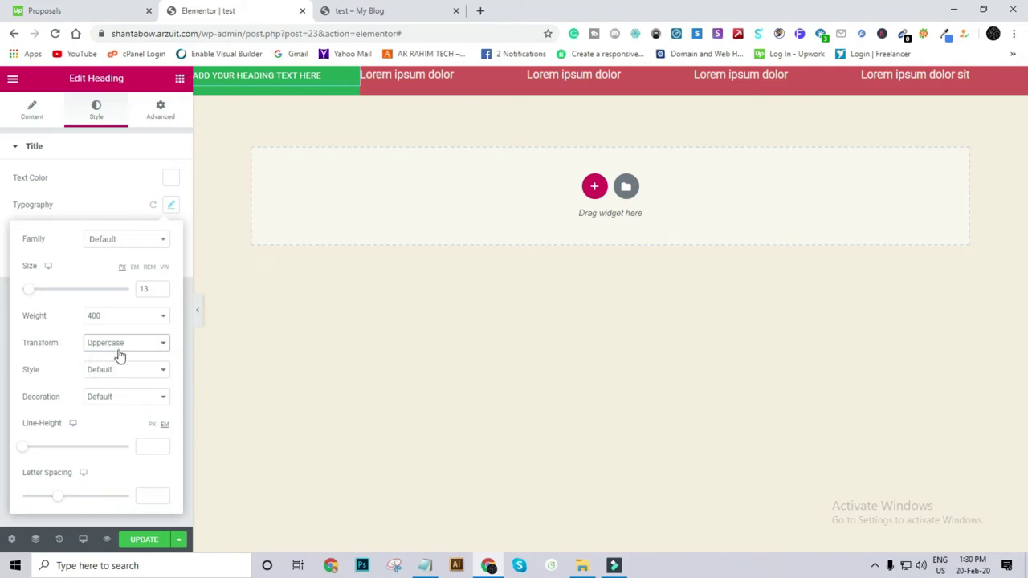
{"action": "left_click", "coordinate": [119, 345]}
{"action": "left_click", "coordinate": [114, 378]}
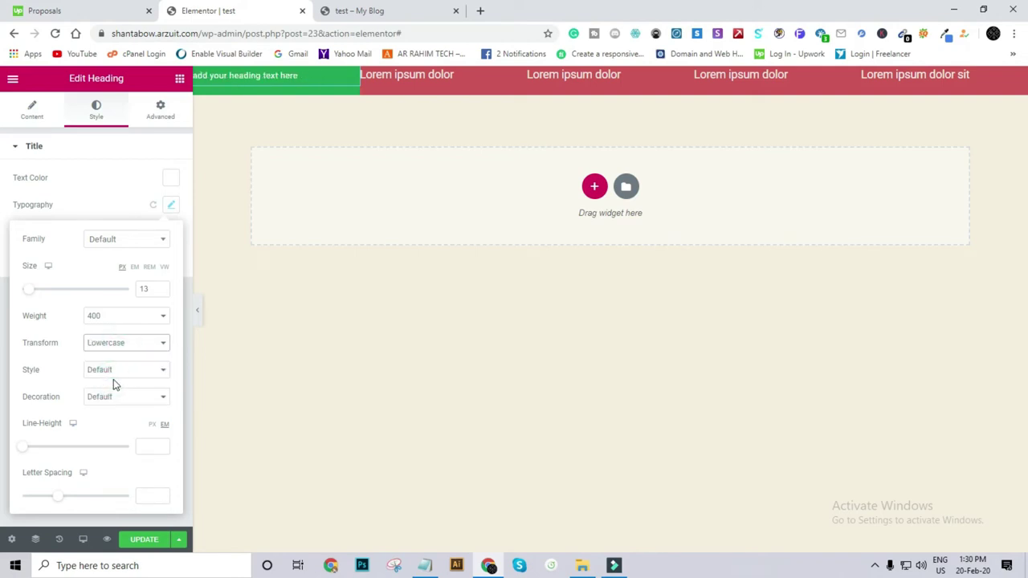
{"action": "left_click", "coordinate": [119, 343]}
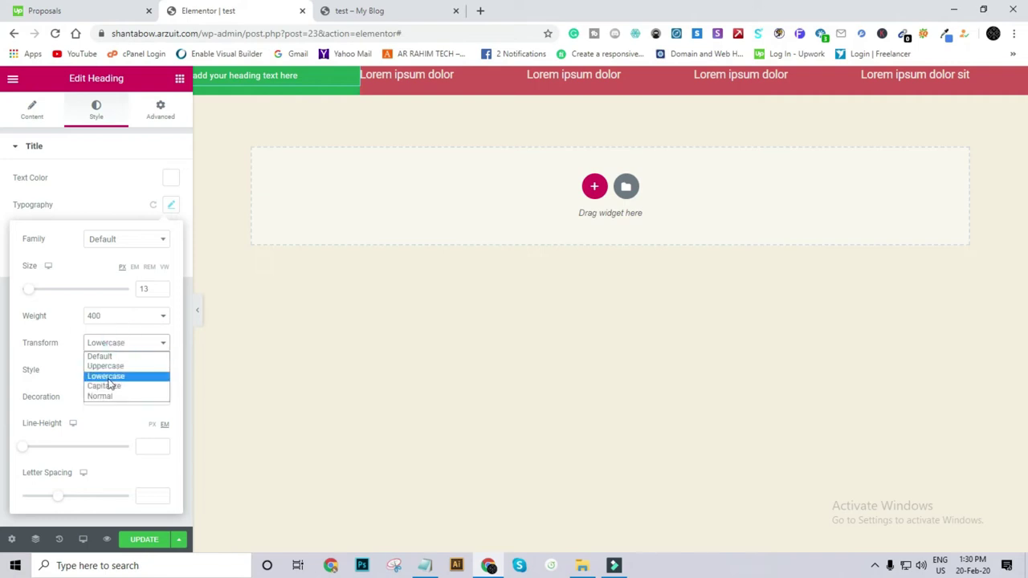
{"action": "left_click", "coordinate": [110, 385]}
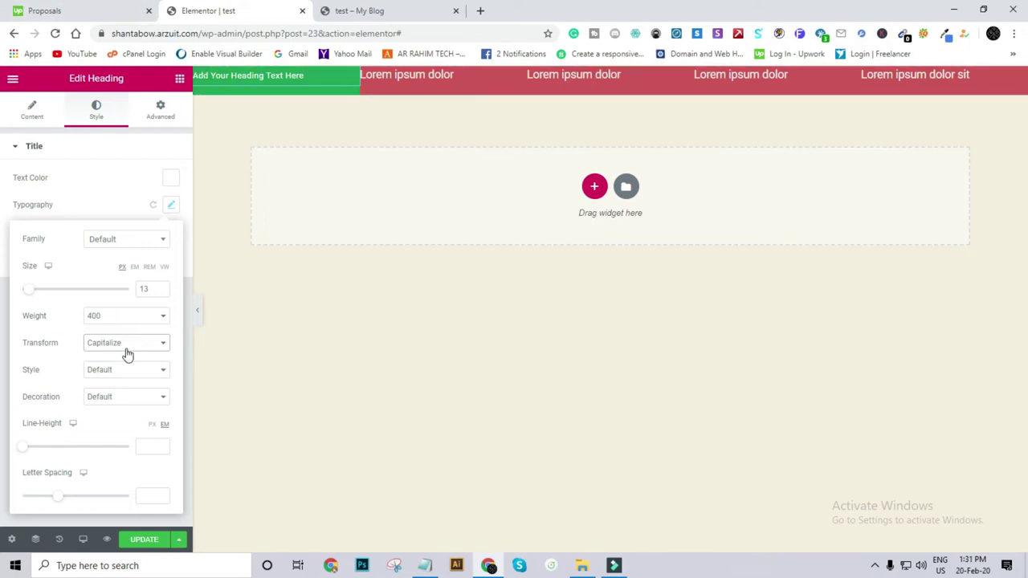
{"action": "left_click", "coordinate": [127, 345]}
{"action": "left_click", "coordinate": [129, 386]}
Step: Keep the heading's decoration at Default, and try the Normal and Italic font styles before choosing Oblique
{"action": "left_click", "coordinate": [127, 397]}
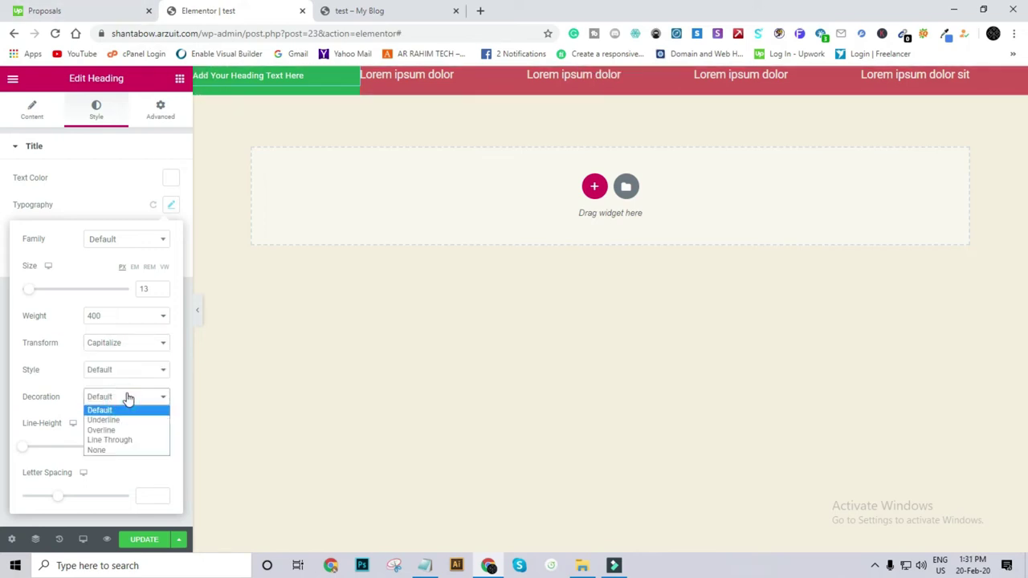
{"action": "left_click", "coordinate": [110, 409]}
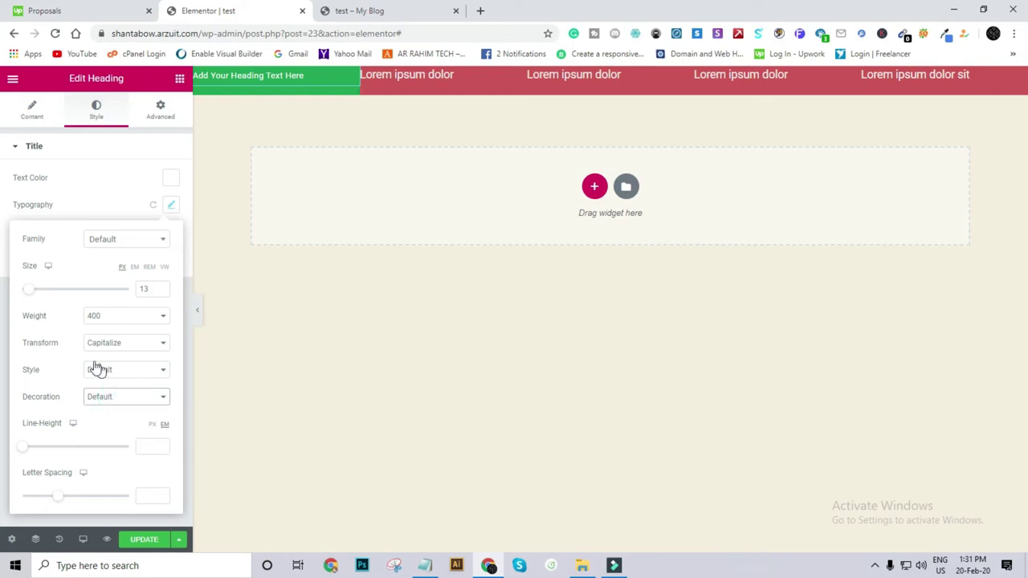
{"action": "left_click", "coordinate": [105, 371]}
{"action": "left_click", "coordinate": [113, 394]}
{"action": "left_click", "coordinate": [120, 372]}
{"action": "left_click", "coordinate": [105, 404]}
{"action": "left_click", "coordinate": [122, 371]}
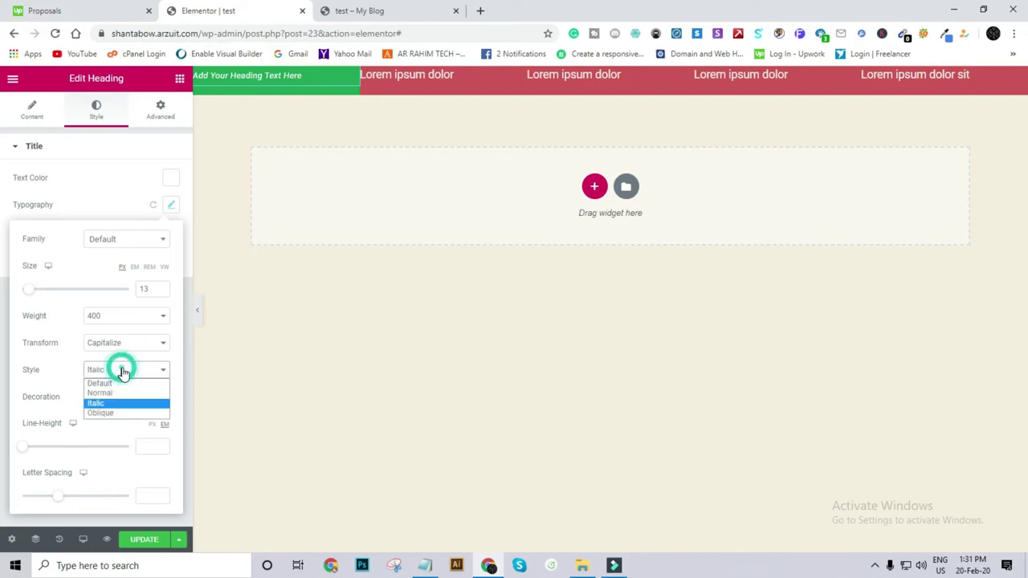
{"action": "left_click", "coordinate": [106, 414]}
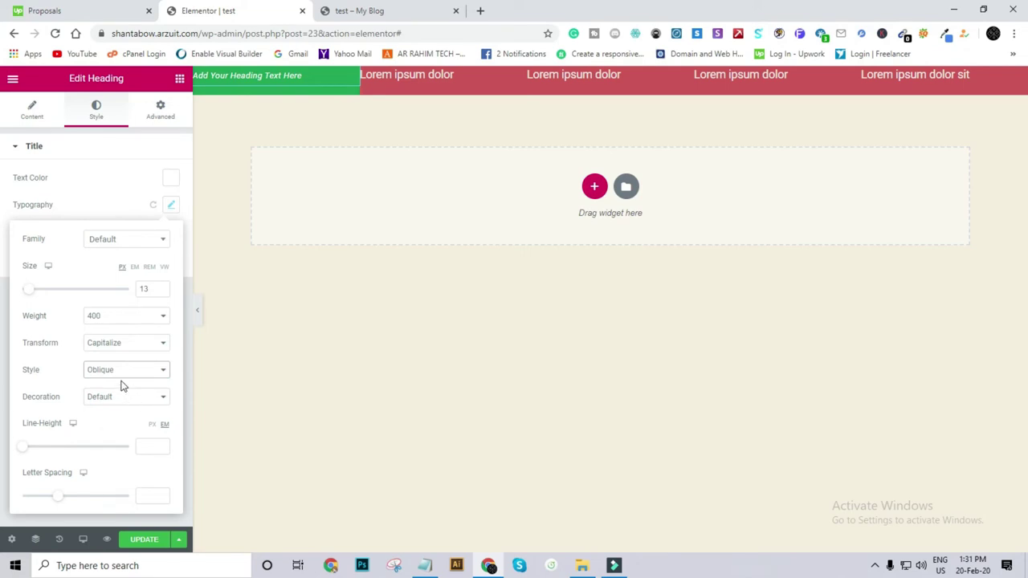
Step: Try Underline, Overline and Line Through as the heading's text decoration, and settle on None
{"action": "left_click", "coordinate": [127, 400]}
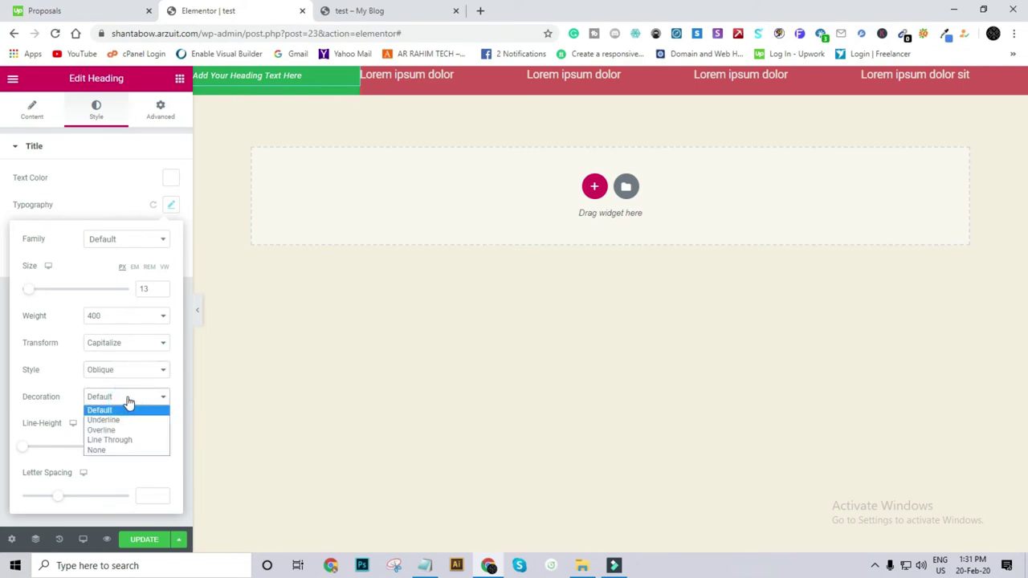
{"action": "left_click", "coordinate": [109, 420]}
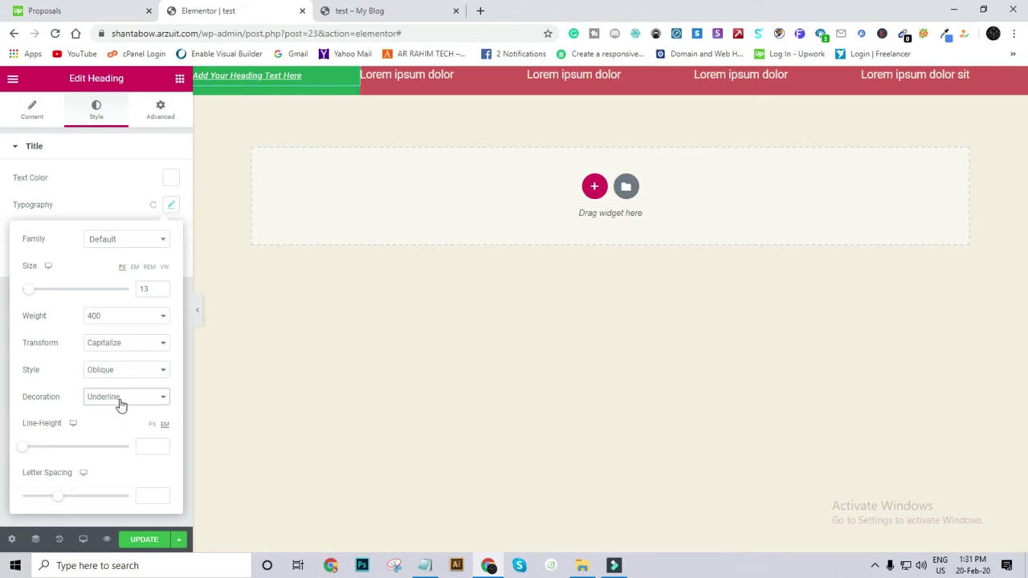
{"action": "left_click", "coordinate": [120, 401]}
{"action": "left_click", "coordinate": [113, 431]}
{"action": "left_click", "coordinate": [132, 401]}
{"action": "left_click", "coordinate": [113, 440]}
{"action": "left_click", "coordinate": [126, 395]}
{"action": "left_click", "coordinate": [104, 448]}
Step: Try heading line heights between 0.6 and 5 em, ending at 1.8 em
{"action": "left_click_drag", "start_coordinate": [29, 454], "coordinate": [34, 452]}
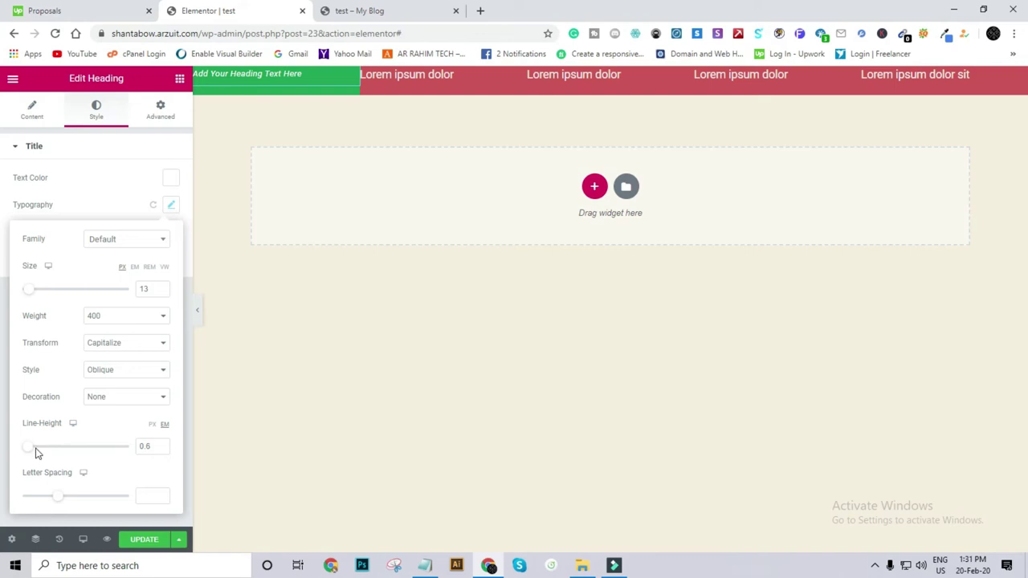
{"action": "mouse_move", "coordinate": [32, 453]}
{"action": "left_mouse_down"}
{"action": "mouse_move", "coordinate": [48, 450]}
{"action": "mouse_move", "coordinate": [40, 446]}
{"action": "left_mouse_up"}
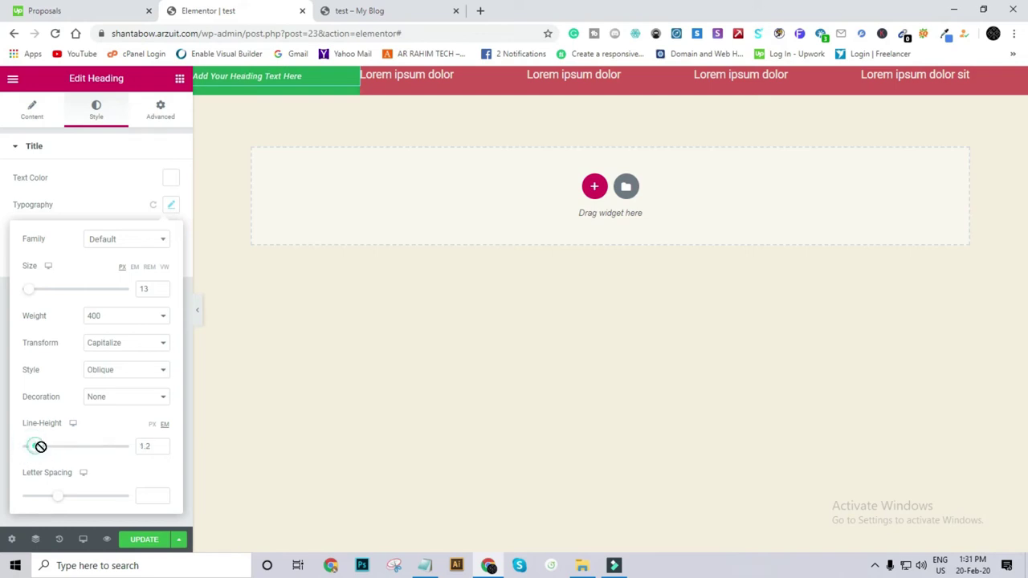
{"action": "left_click", "coordinate": [161, 447]}
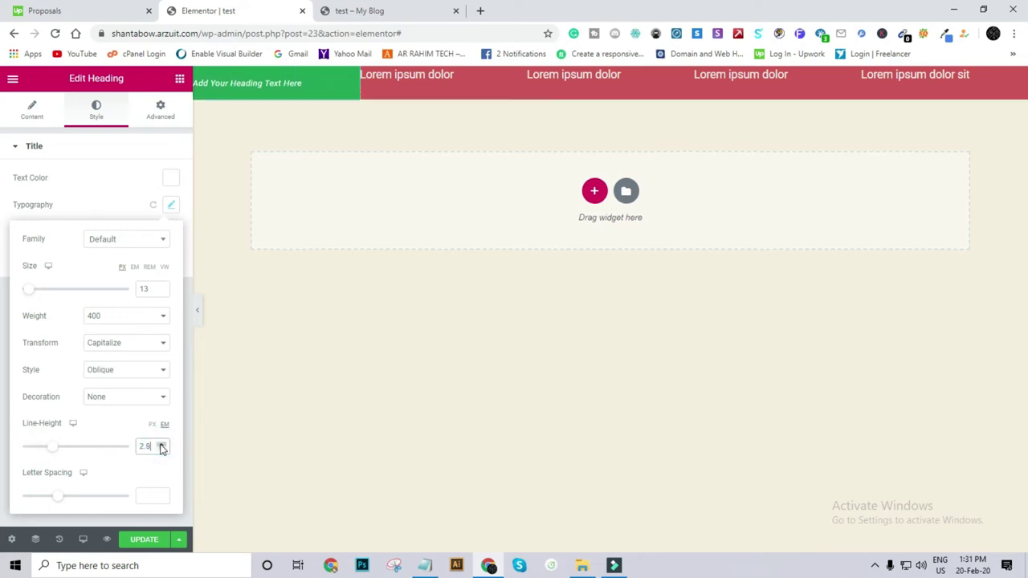
{"action": "left_click", "coordinate": [161, 447]}
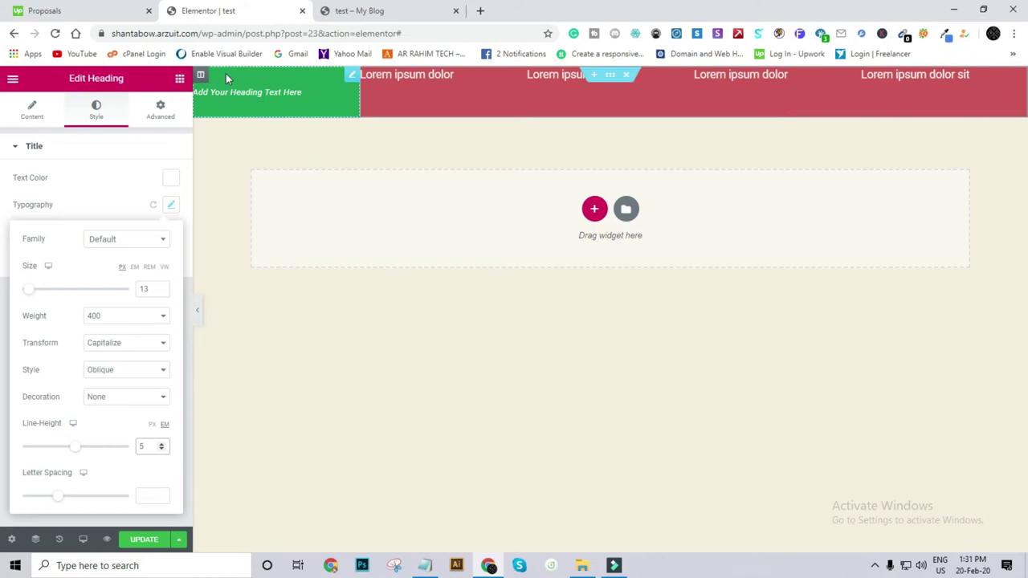
{"action": "left_click", "coordinate": [162, 450]}
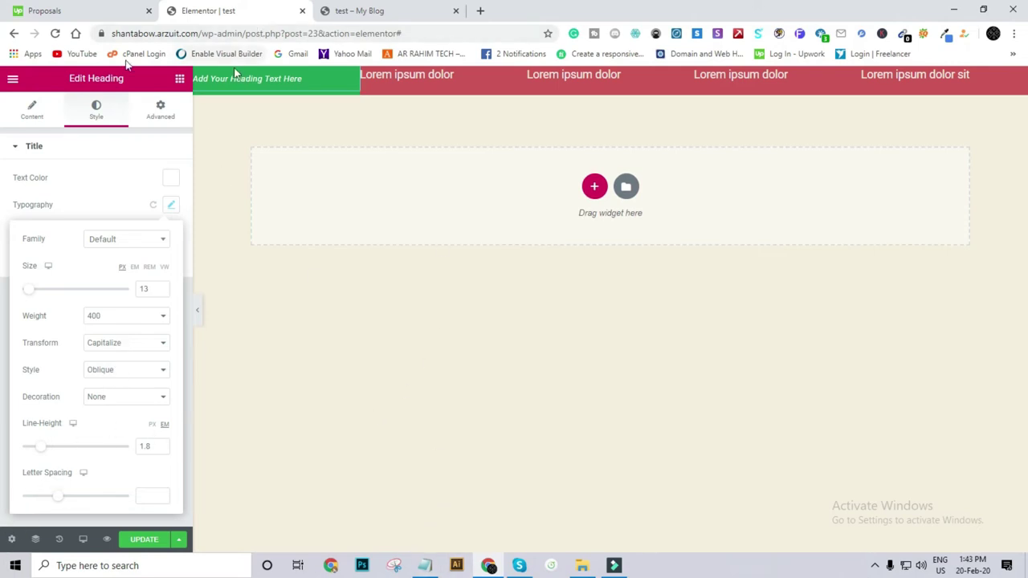
Step: Copy the title "Add Your Heading Text Here" and paste eight more copies after it to make a multi-line heading
{"action": "left_click", "coordinate": [31, 109]}
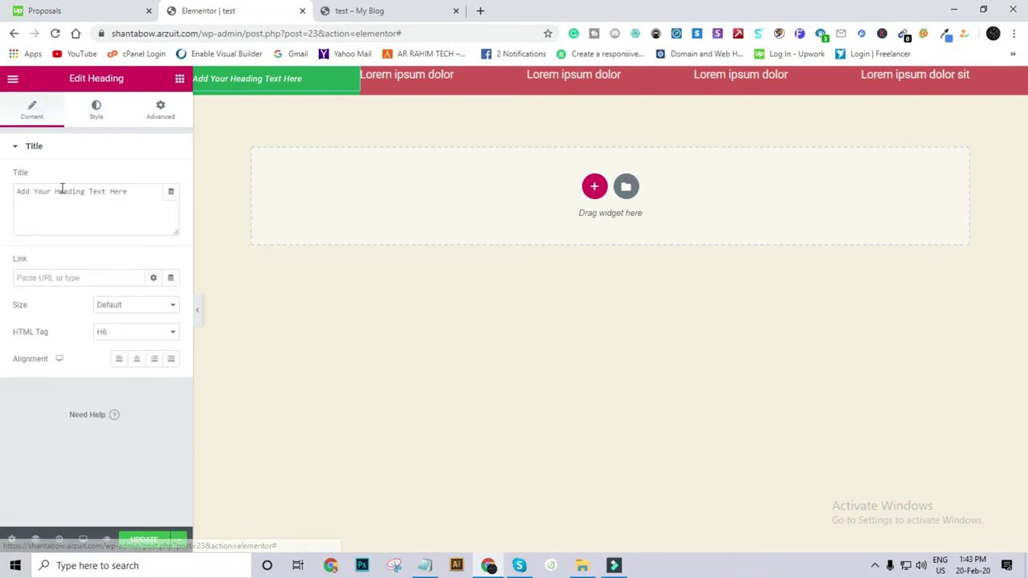
{"action": "left_click_drag", "start_coordinate": [132, 191], "coordinate": [26, 195]}
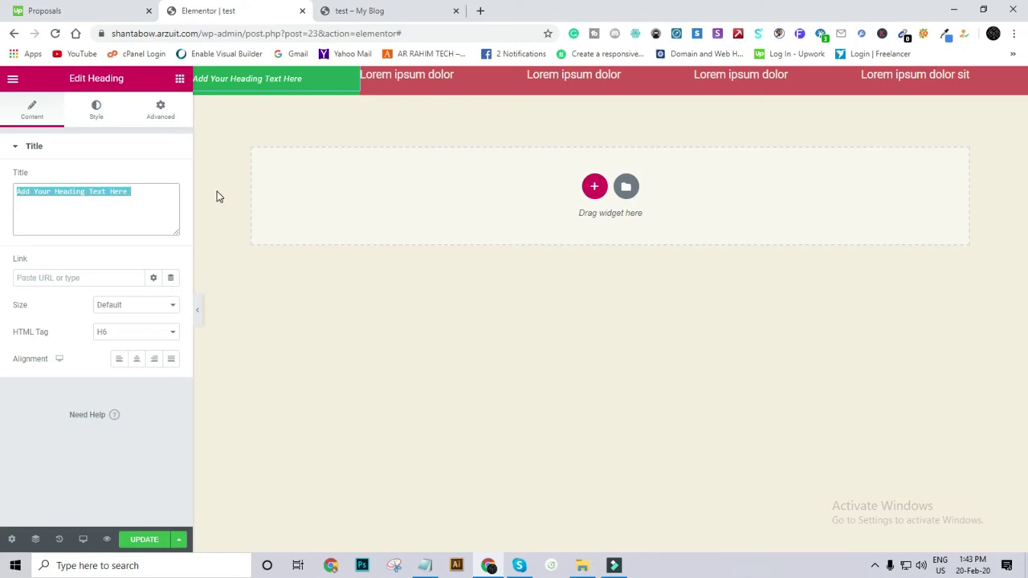
{"action": "left_click", "coordinate": [147, 191]}
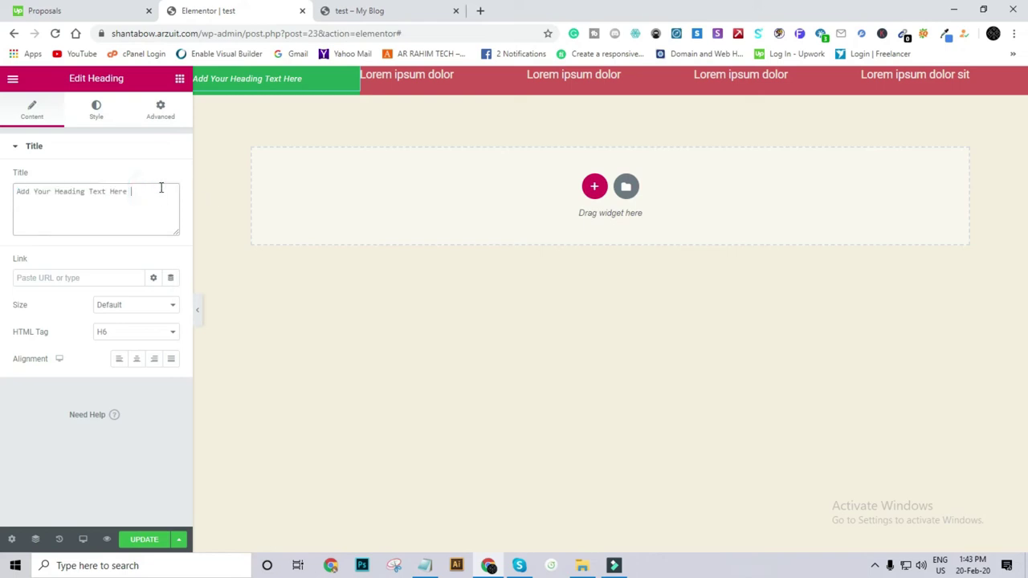
{"action": "key", "text": "ctrl+v"}
{"action": "key", "text": "ctrl+v"}
{"action": "key", "text": "ctrl+v"}
{"action": "key", "text": "ctrl+v"}
{"action": "key", "text": "ctrl+v"}
{"action": "key", "text": "ctrl+v"}
{"action": "key", "text": "ctrl+v"}
{"action": "key", "text": "ctrl+v"}
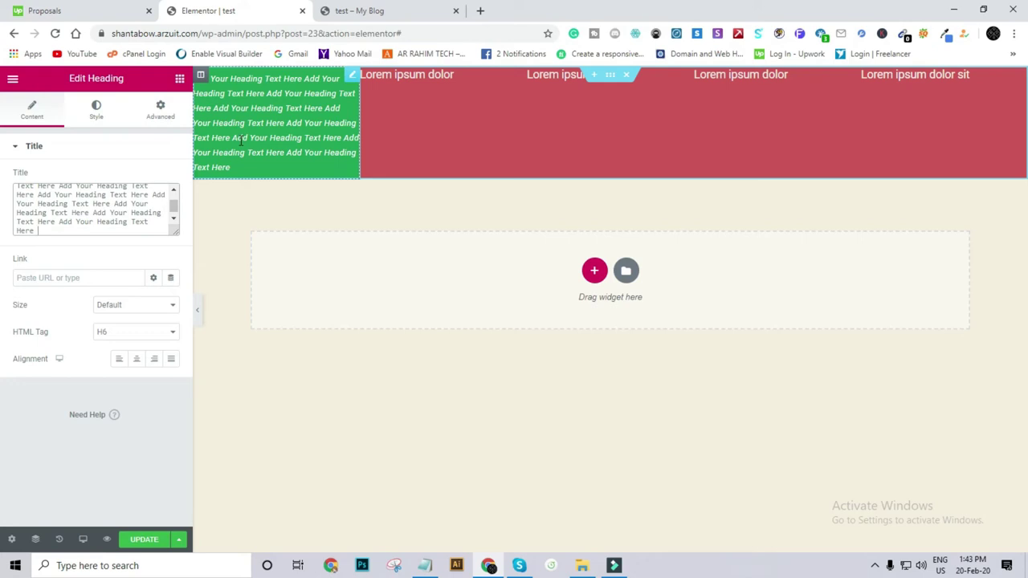
Step: Set the multi-line heading's line height to 2.2 em and its letter spacing to 0.9
{"action": "left_click", "coordinate": [101, 113]}
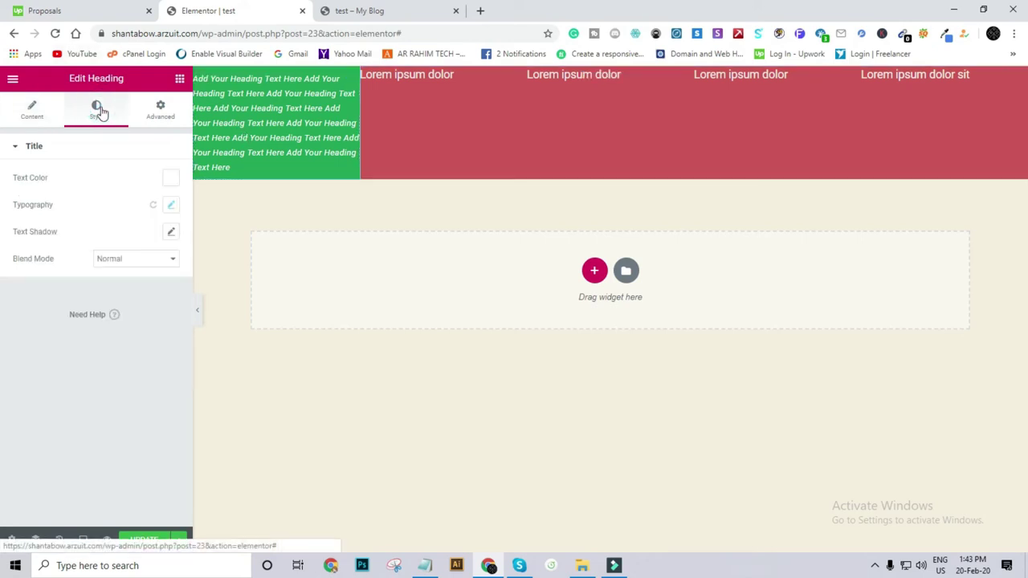
{"action": "left_click", "coordinate": [170, 207]}
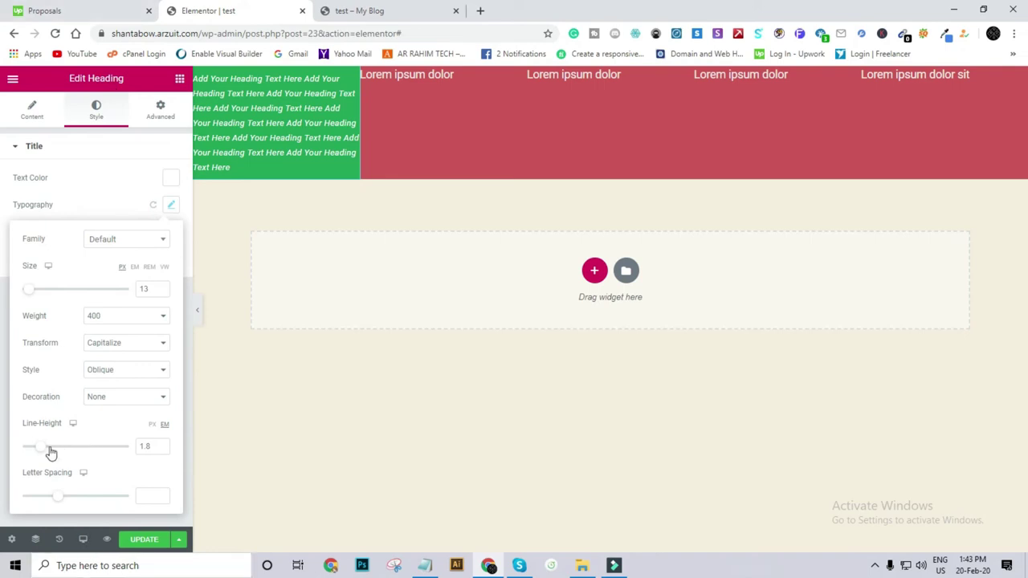
{"action": "mouse_move", "coordinate": [43, 452]}
{"action": "left_mouse_down"}
{"action": "mouse_move", "coordinate": [117, 446]}
{"action": "mouse_move", "coordinate": [41, 433]}
{"action": "mouse_move", "coordinate": [55, 439]}
{"action": "left_mouse_up"}
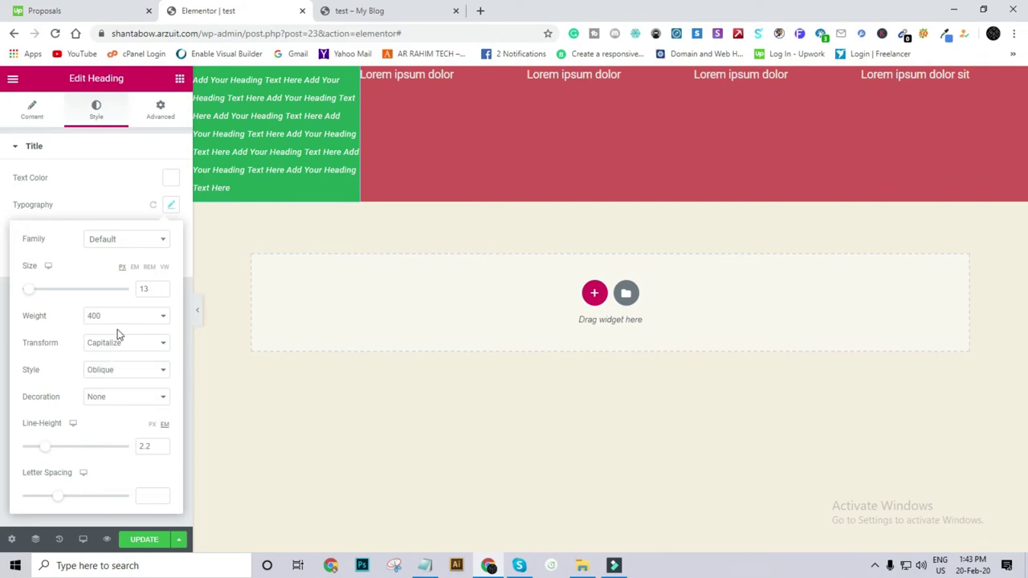
{"action": "left_click_drag", "start_coordinate": [60, 496], "coordinate": [89, 501]}
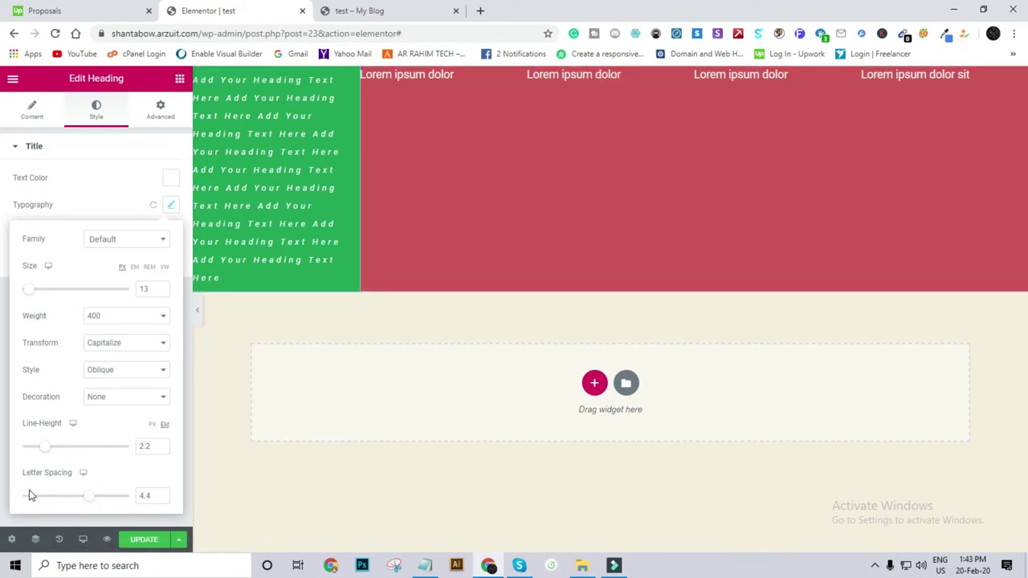
{"action": "left_click_drag", "start_coordinate": [87, 496], "coordinate": [66, 507]}
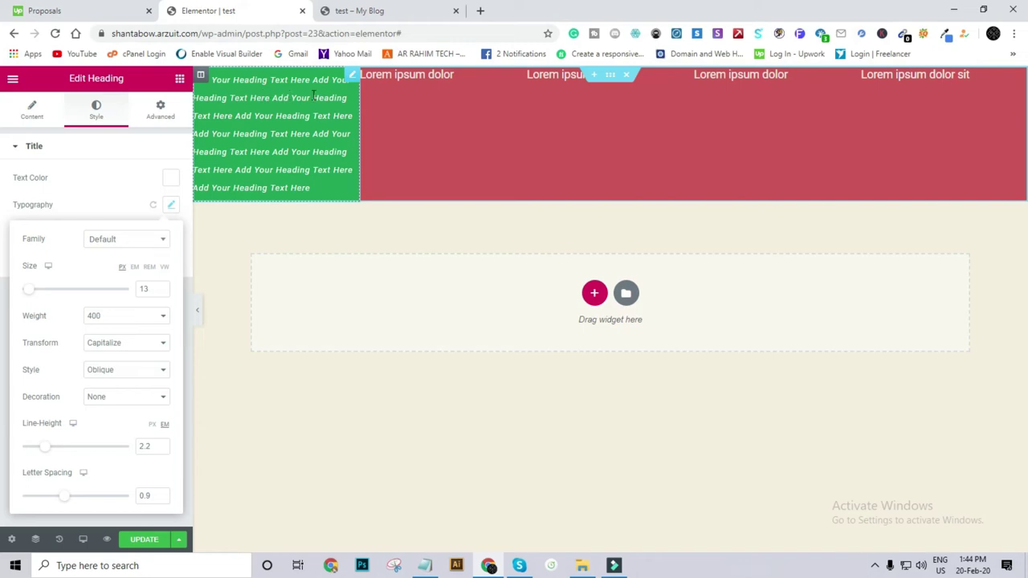
Step: Replace the repeated heading text with the short title "Add Your Heading"
{"action": "left_click", "coordinate": [30, 112]}
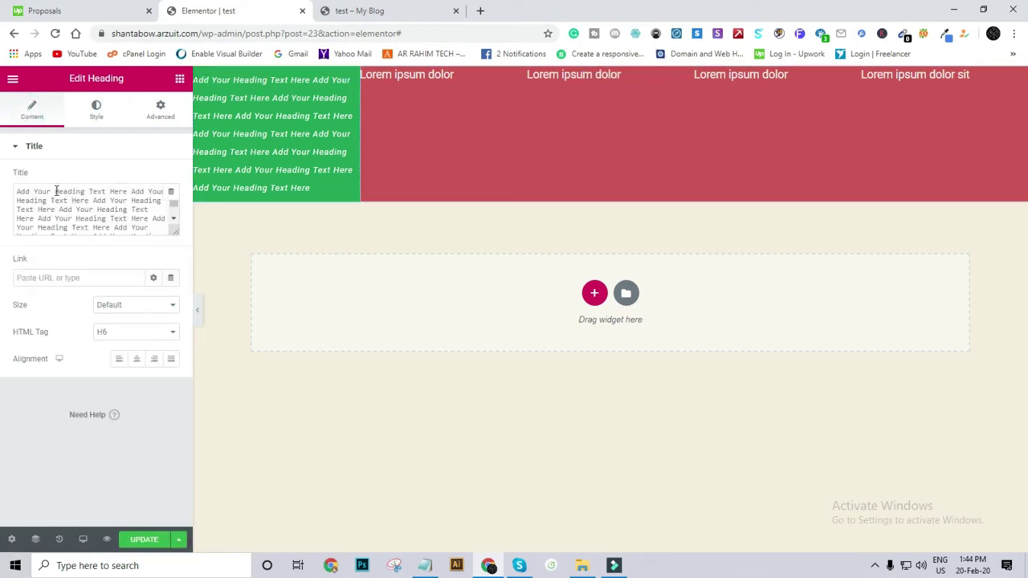
{"action": "triple_click", "coordinate": [87, 187]}
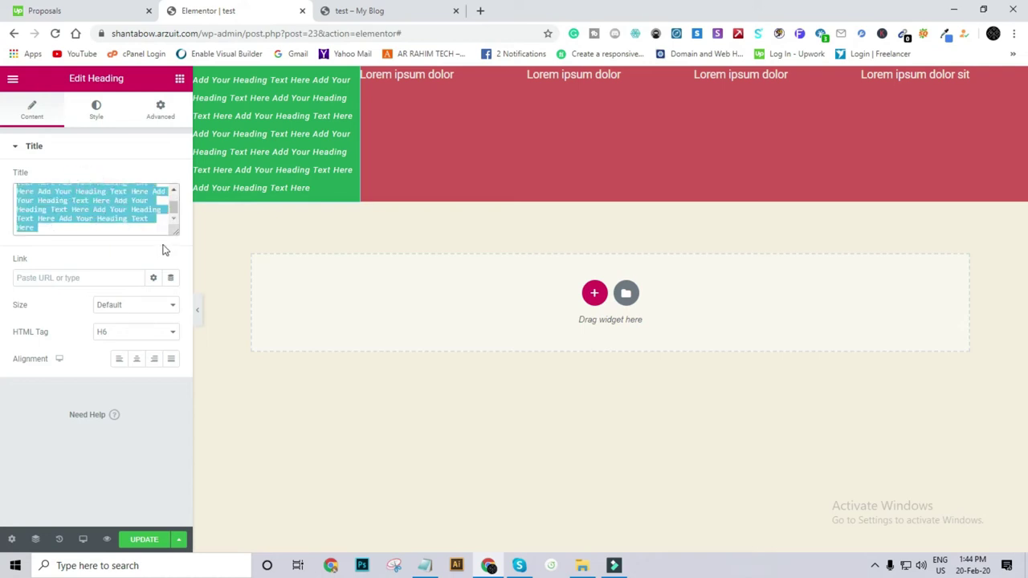
{"action": "key", "text": "BackSpace"}
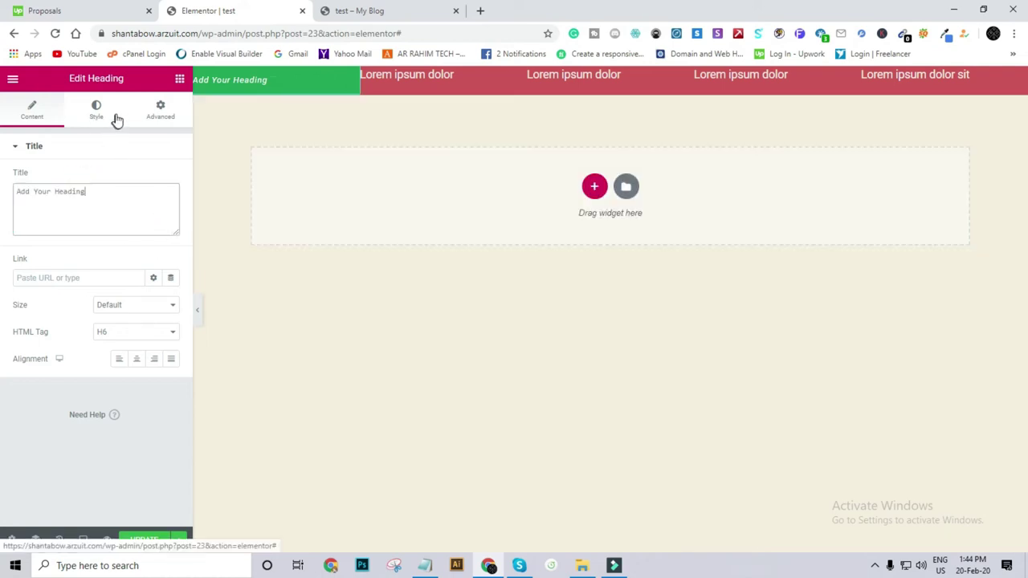
Step: Try the HTML tags H1 and H2 on the "Add Your Heading" heading
{"action": "left_click", "coordinate": [126, 332]}
{"action": "left_click", "coordinate": [117, 347]}
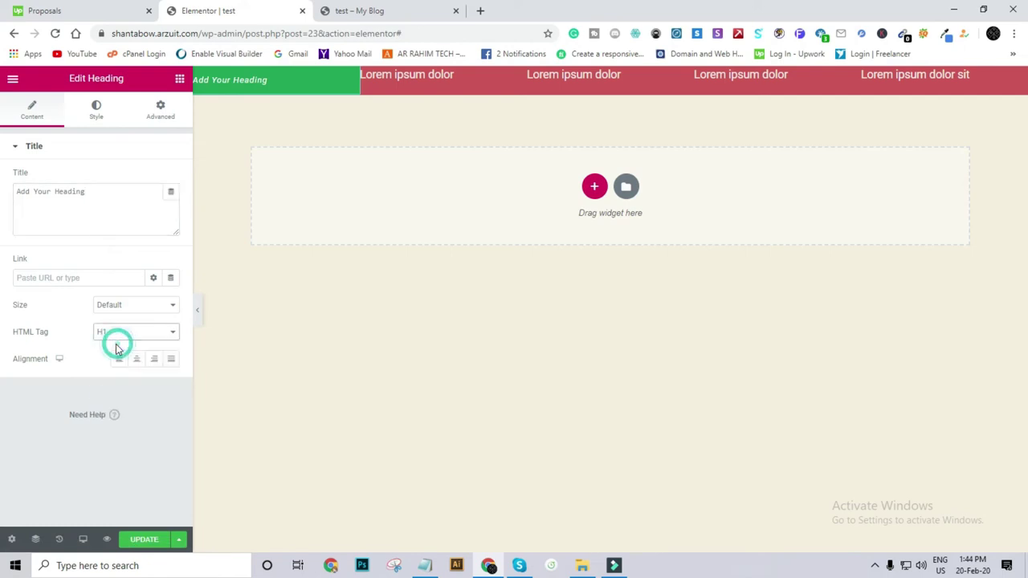
{"action": "left_click", "coordinate": [119, 332]}
{"action": "left_click", "coordinate": [112, 356]}
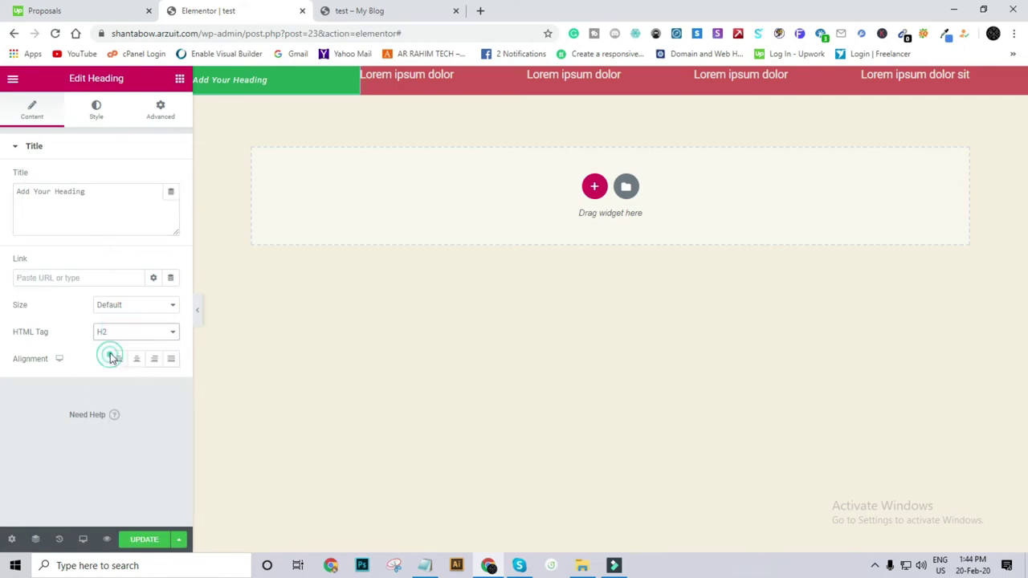
{"action": "left_click", "coordinate": [76, 198]}
{"action": "left_click_drag", "start_coordinate": [90, 192], "coordinate": [23, 196]}
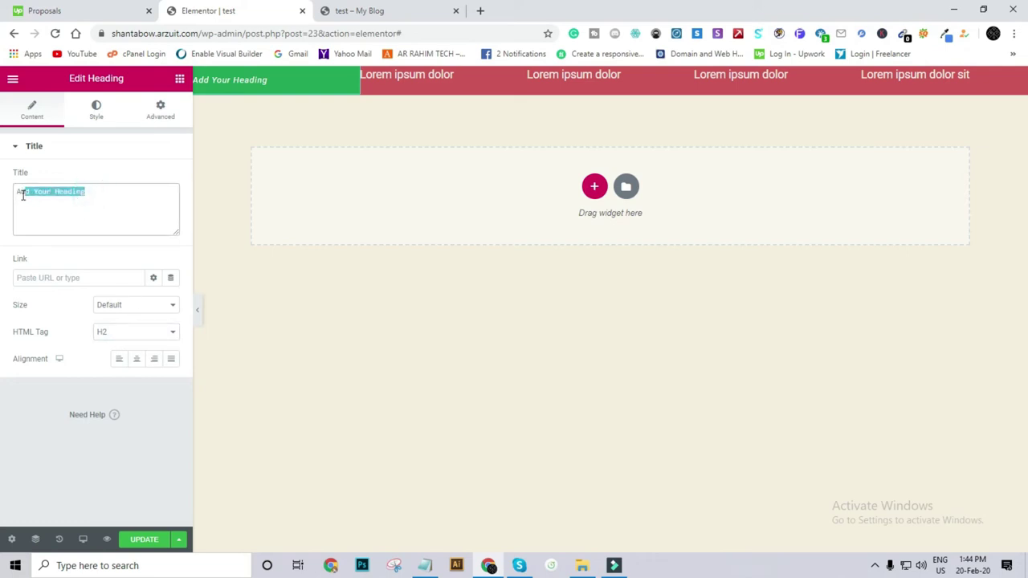
Step: Set the heading's font size to 24 px in its typography settings
{"action": "left_click", "coordinate": [95, 112]}
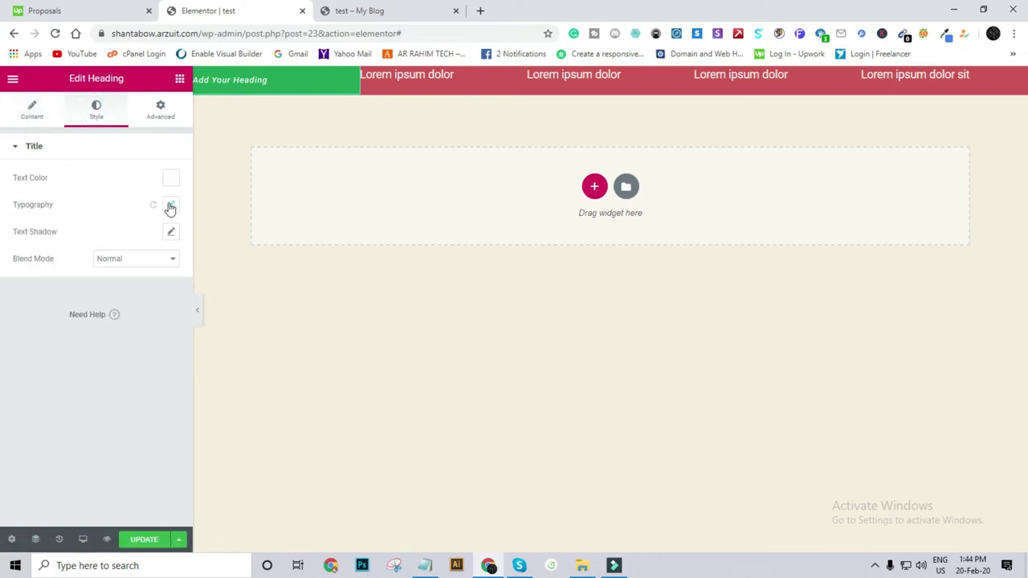
{"action": "left_click", "coordinate": [170, 207]}
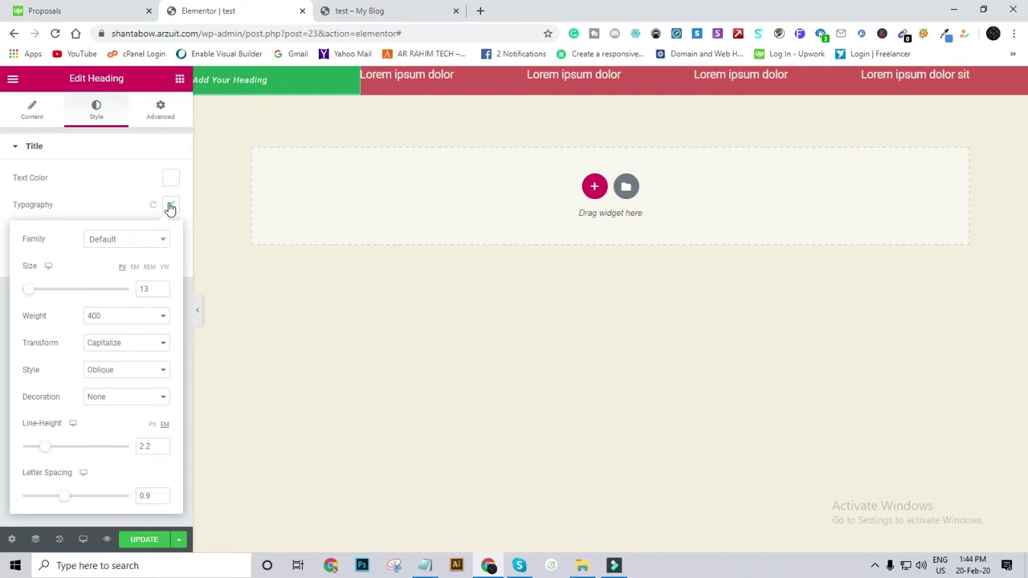
{"action": "left_click_drag", "start_coordinate": [34, 295], "coordinate": [41, 283]}
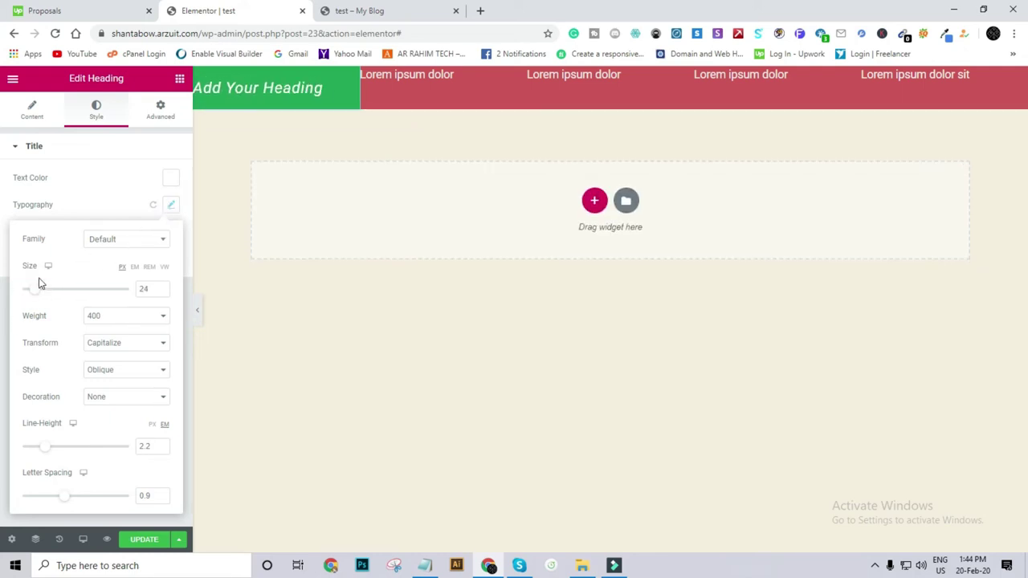
Step: Set the heading's HTML tag back to H6
{"action": "left_click", "coordinate": [33, 108]}
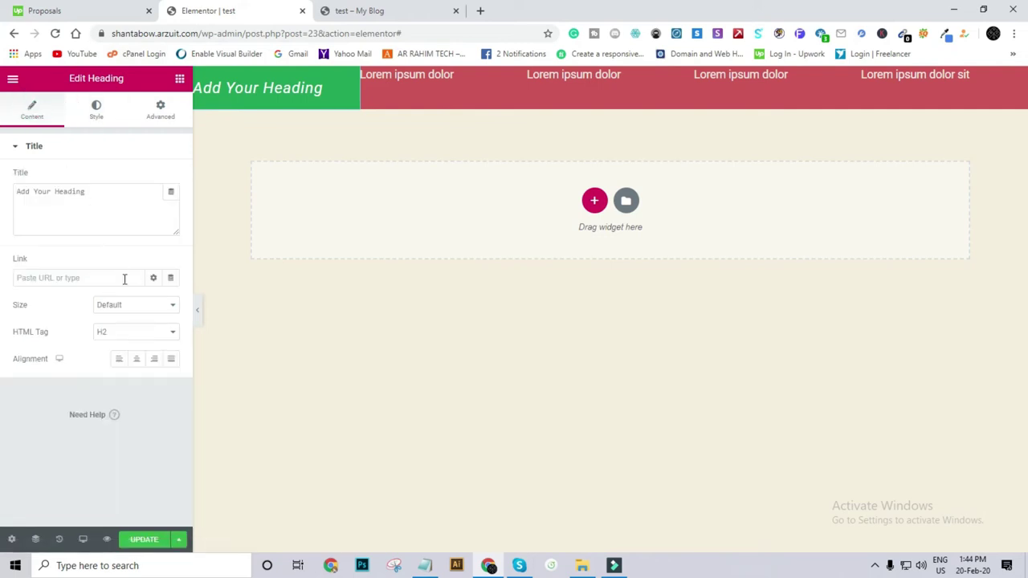
{"action": "left_click", "coordinate": [131, 334]}
{"action": "left_click", "coordinate": [115, 395]}
{"action": "left_click", "coordinate": [104, 335]}
{"action": "left_click", "coordinate": [102, 330]}
Step: Set the heading's font size to 14 px in its typography settings
{"action": "left_click", "coordinate": [95, 112]}
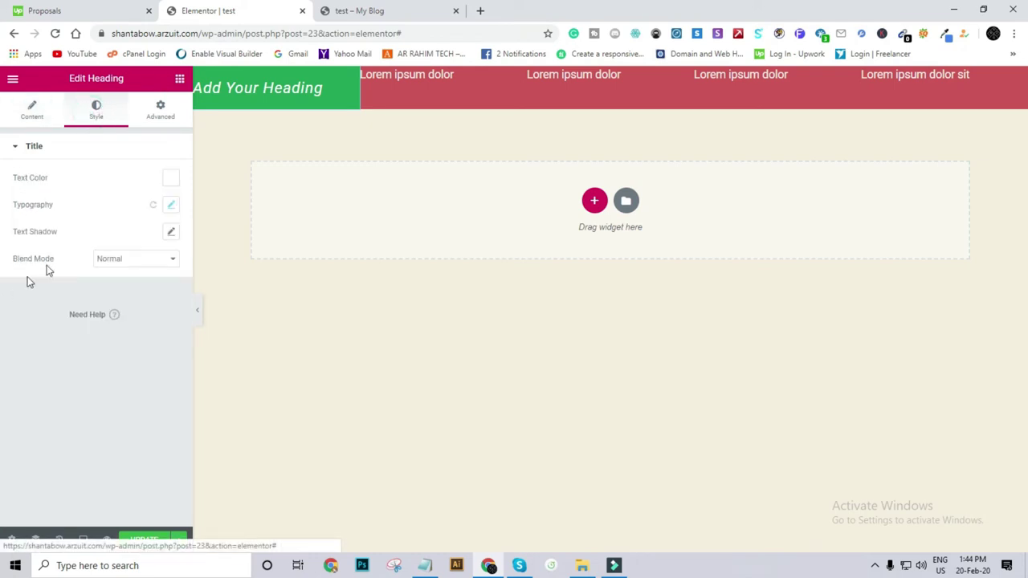
{"action": "left_click", "coordinate": [169, 211]}
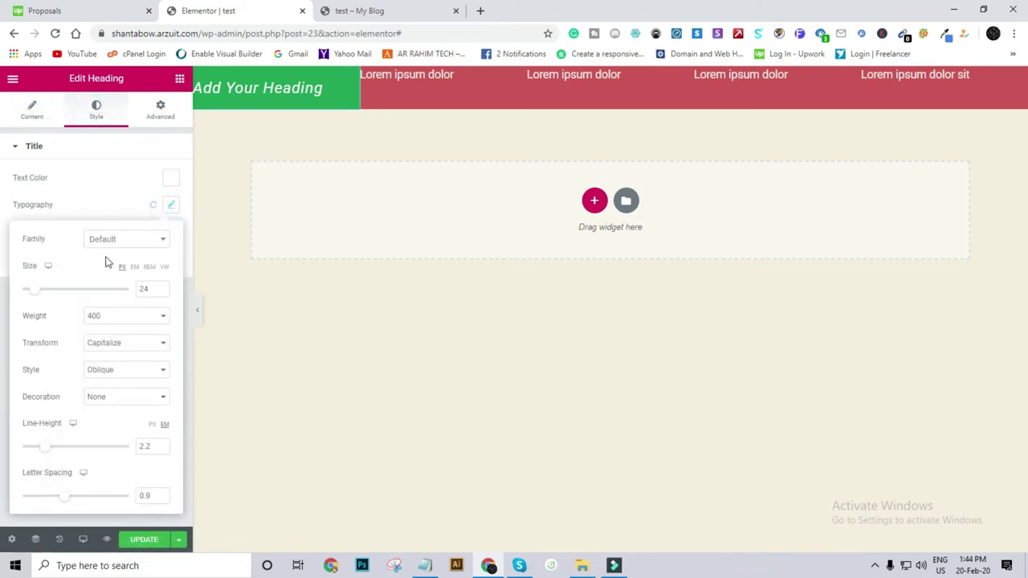
{"action": "left_click_drag", "start_coordinate": [35, 294], "coordinate": [29, 291]}
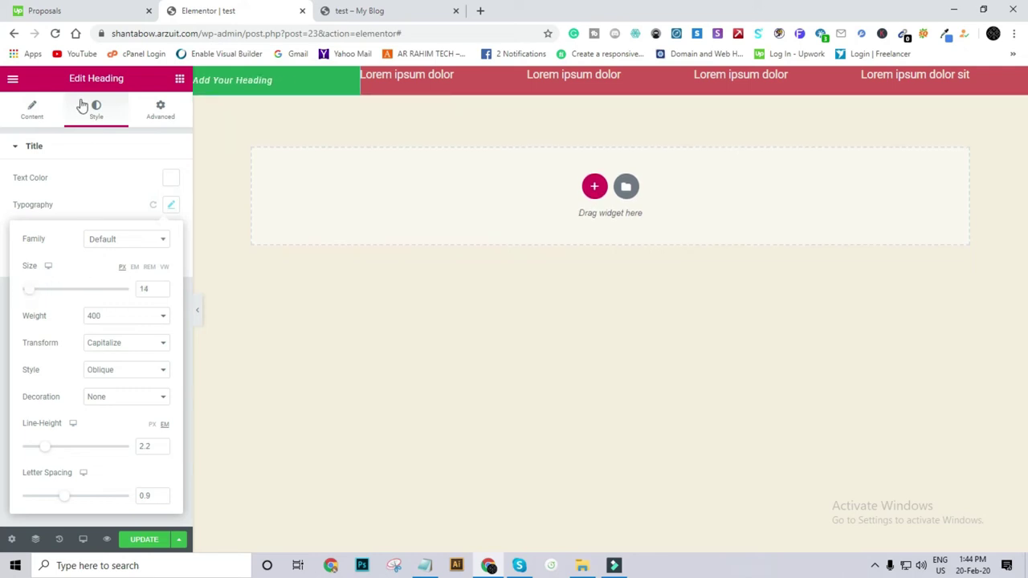
Step: Try left, justified, right and center alignment on the short heading, ending at center
{"action": "left_click", "coordinate": [32, 110]}
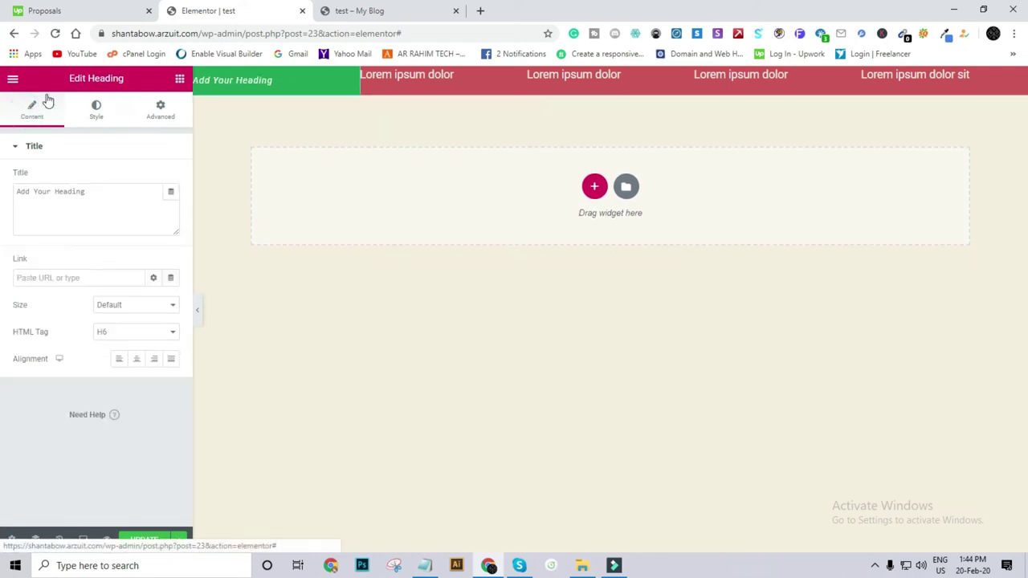
{"action": "left_click", "coordinate": [118, 360]}
{"action": "left_click", "coordinate": [170, 361]}
{"action": "left_click", "coordinate": [156, 362]}
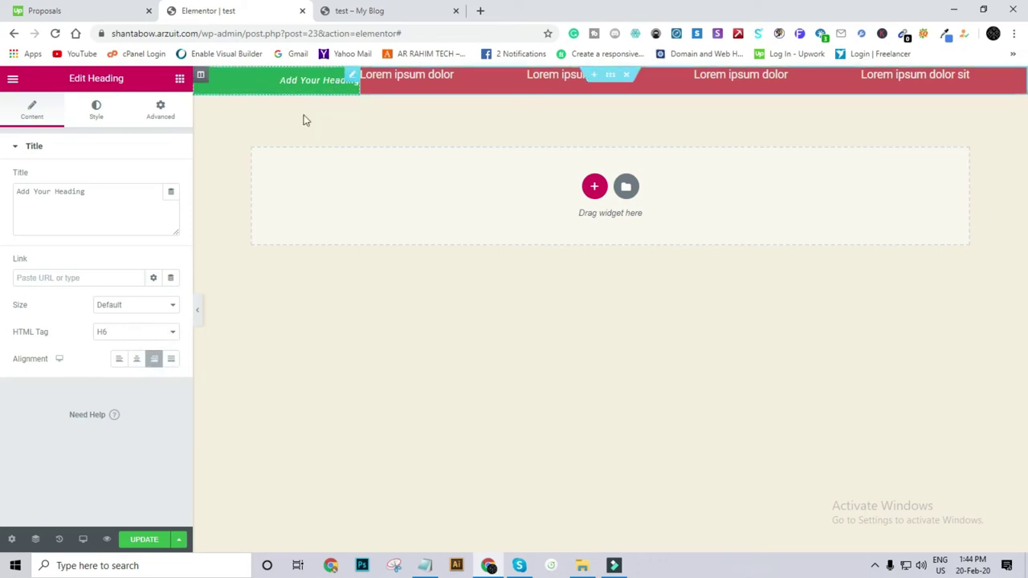
{"action": "left_click", "coordinate": [134, 363]}
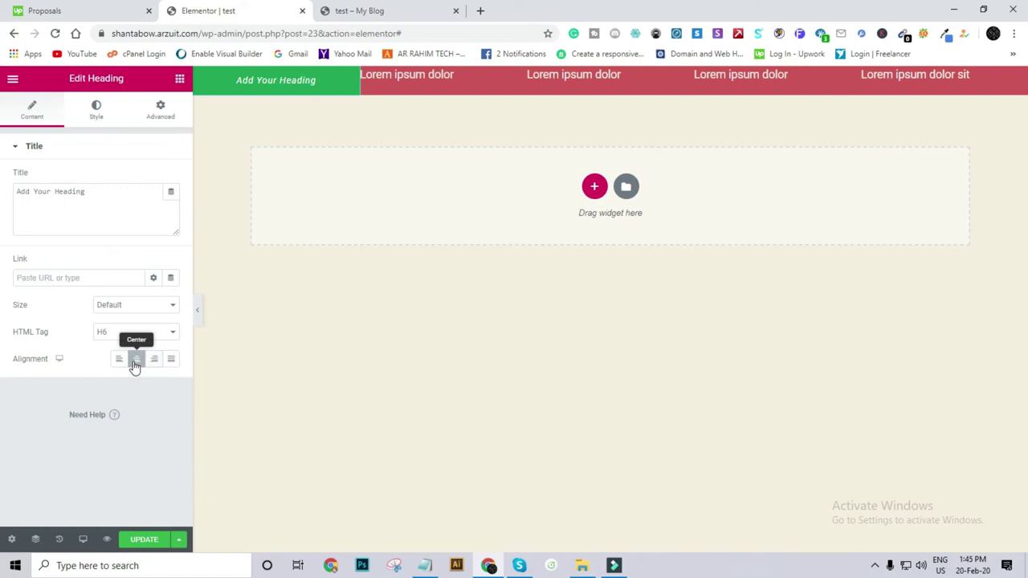
{"action": "left_click", "coordinate": [121, 362]}
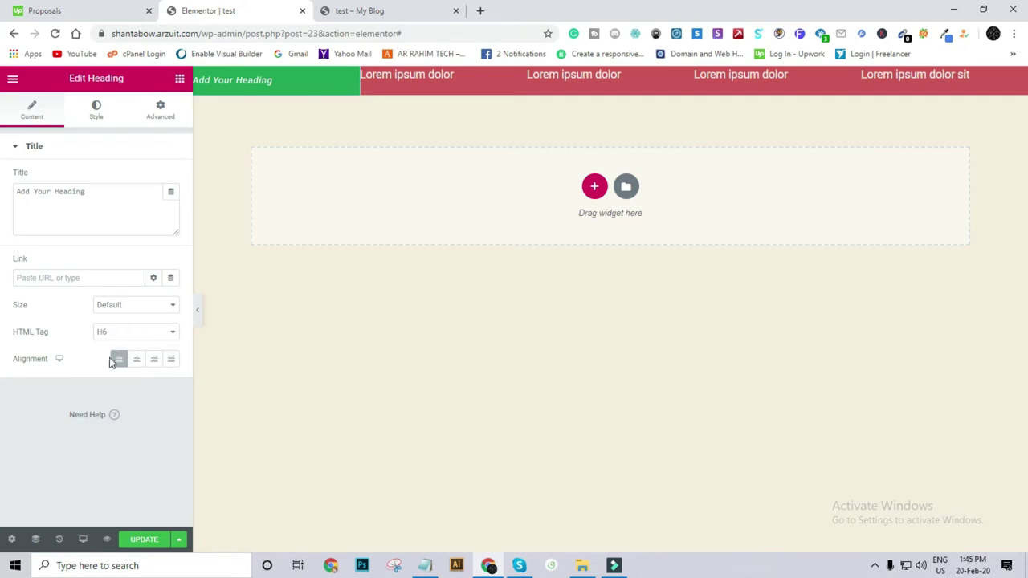
{"action": "left_click", "coordinate": [134, 359]}
{"action": "left_click", "coordinate": [158, 361]}
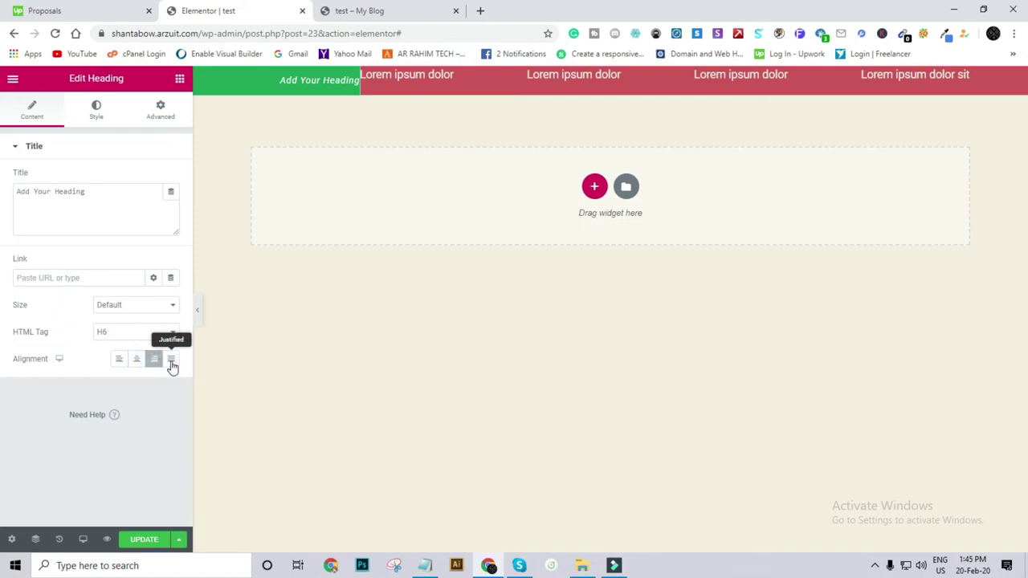
{"action": "left_click", "coordinate": [136, 359]}
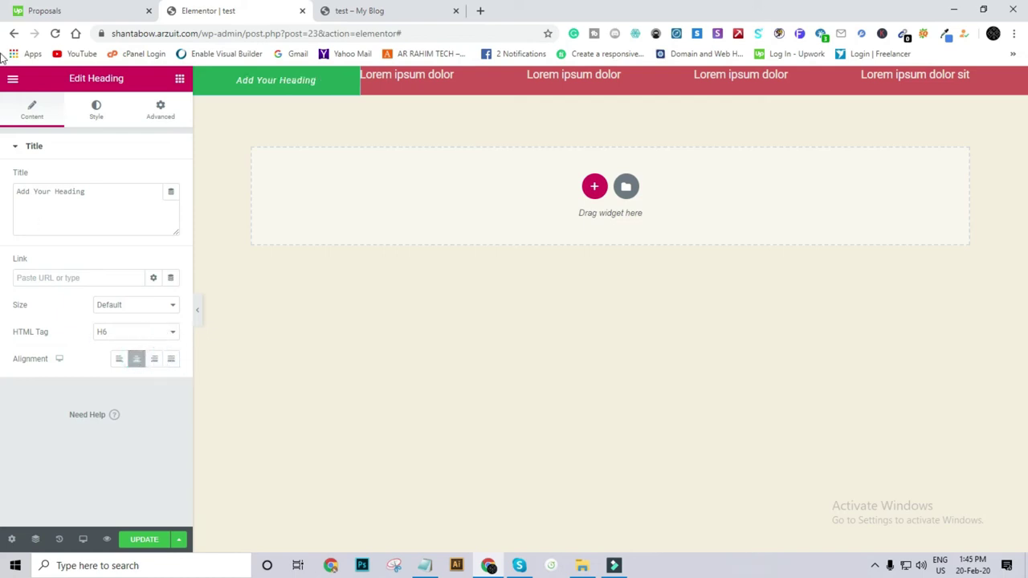
Step: Paste eight copies of "Add Your Heading Text Here" after the existing title text to make a multi-line heading
{"action": "left_click", "coordinate": [88, 195]}
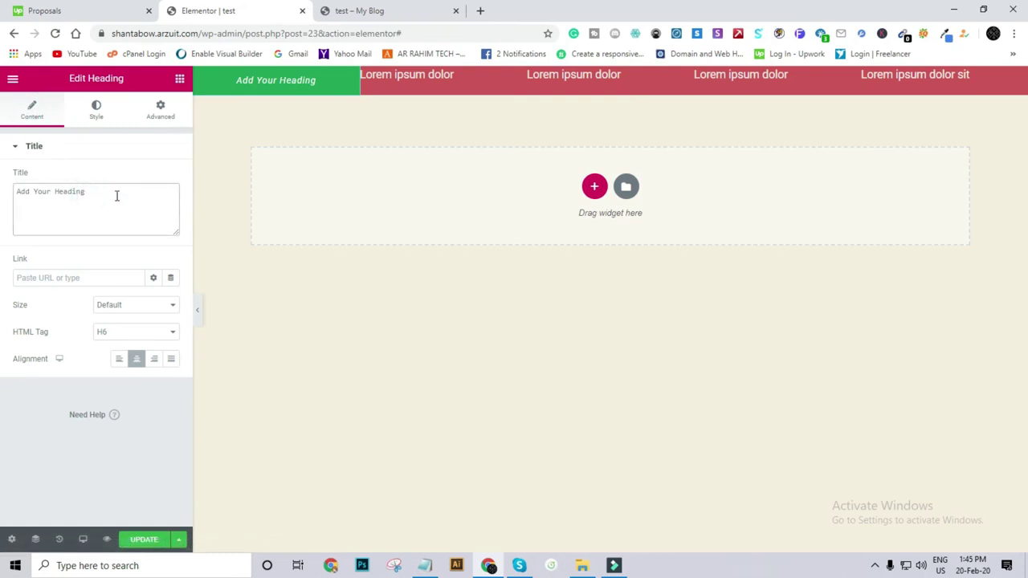
{"action": "key", "text": "ctrl+v"}
{"action": "key", "text": "ctrl+v"}
{"action": "key", "text": "ctrl+v"}
{"action": "key", "text": "ctrl+v"}
{"action": "key", "text": "ctrl+v"}
{"action": "key", "text": "ctrl+v"}
{"action": "key", "text": "ctrl+v"}
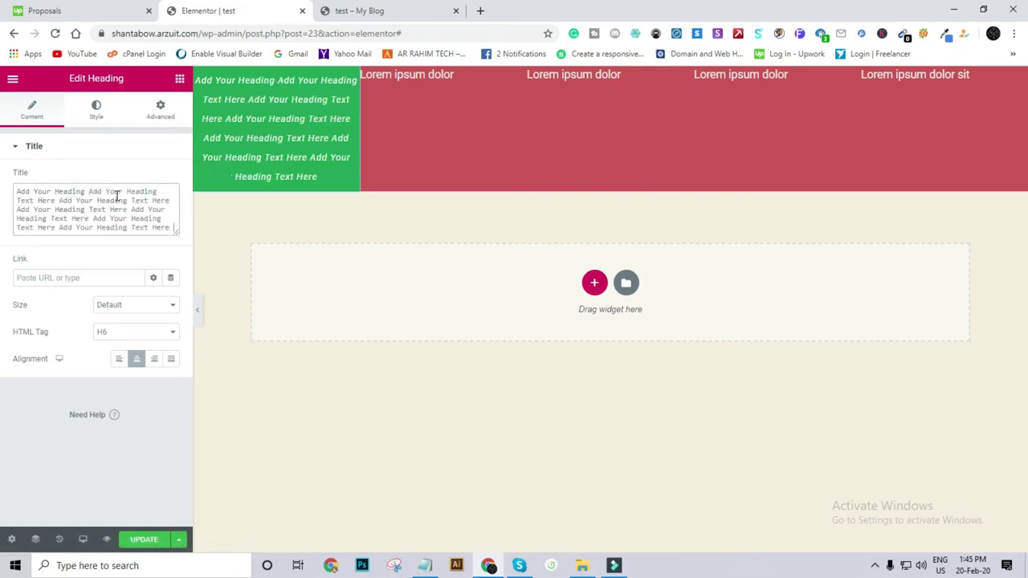
{"action": "type", "text": "Add Your Heading Text Here"}
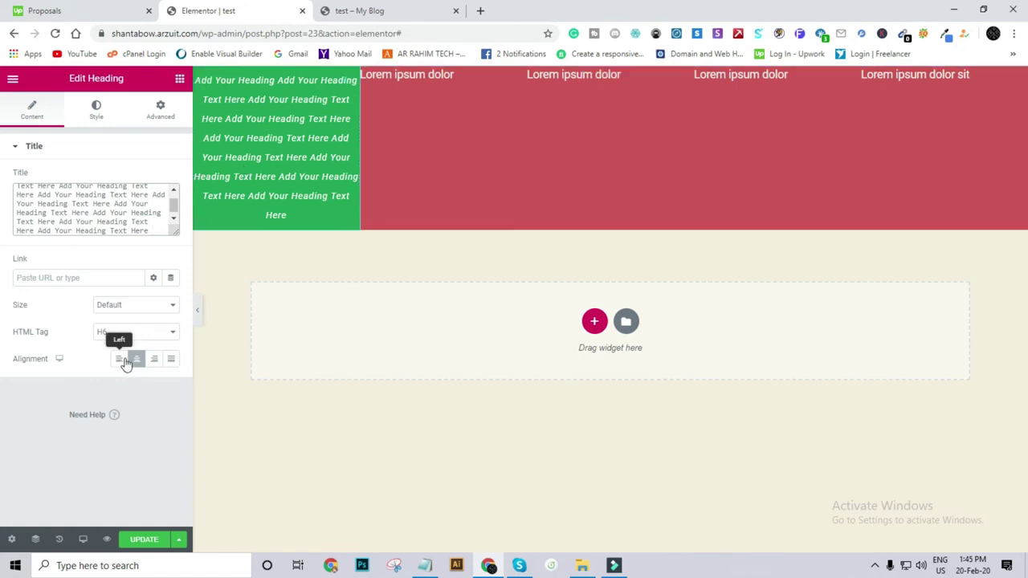
Step: Try left, right and center alignment on the multi-line heading and set it to justified
{"action": "left_click", "coordinate": [120, 362]}
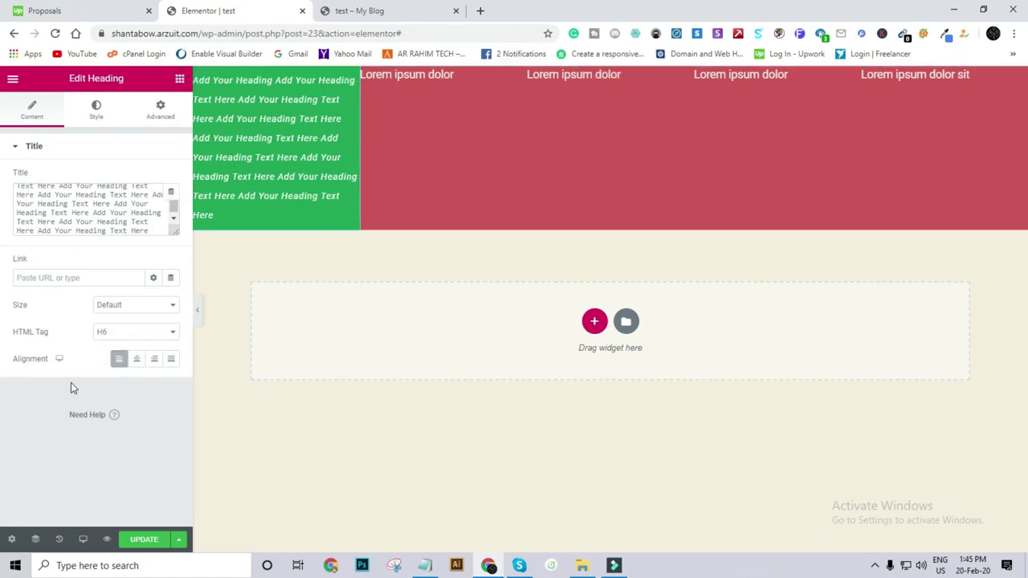
{"action": "left_click", "coordinate": [155, 360]}
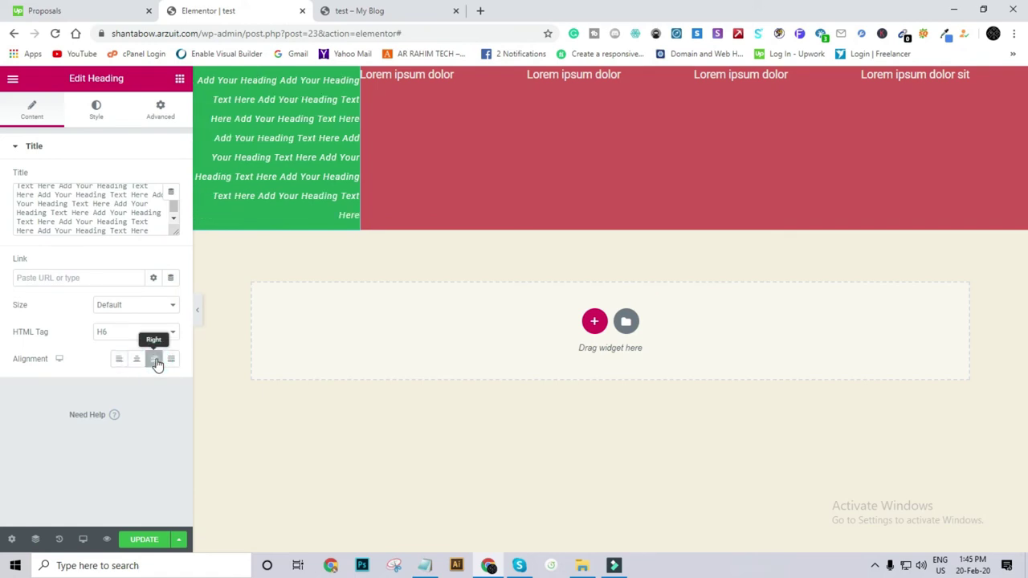
{"action": "left_click", "coordinate": [136, 361]}
{"action": "left_click", "coordinate": [172, 361]}
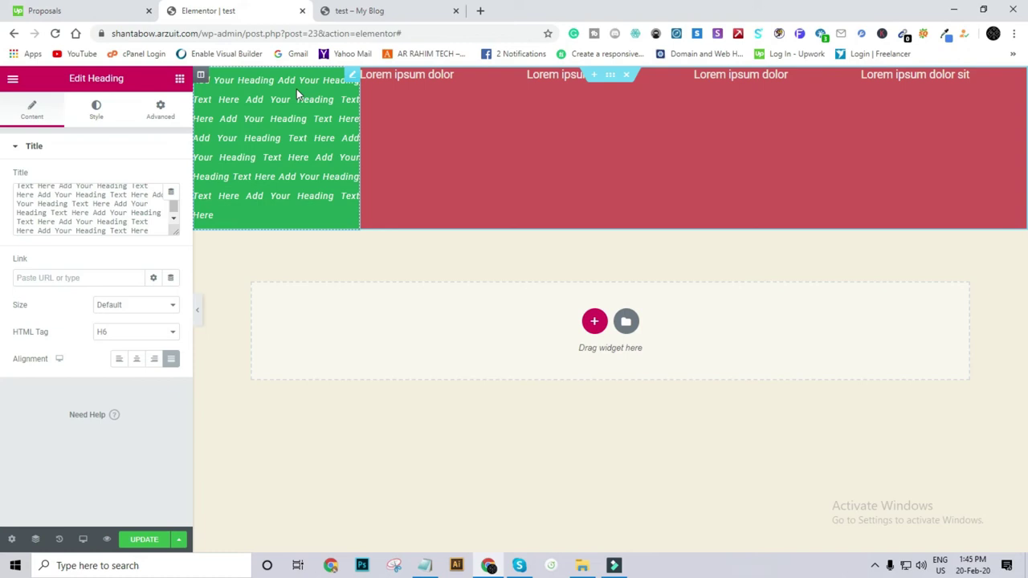
{"action": "left_click", "coordinate": [97, 108]}
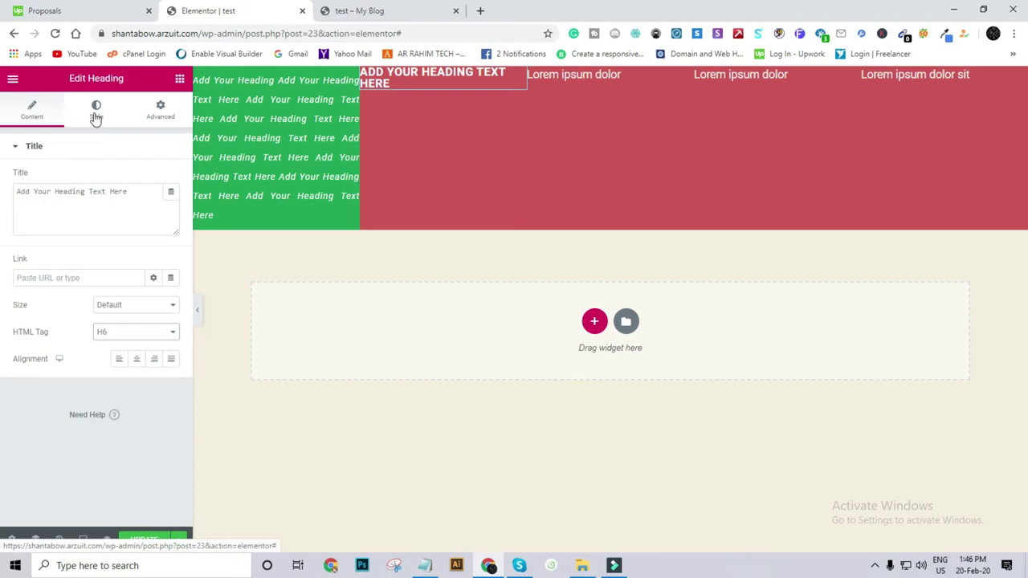
{"action": "left_click", "coordinate": [95, 113]}
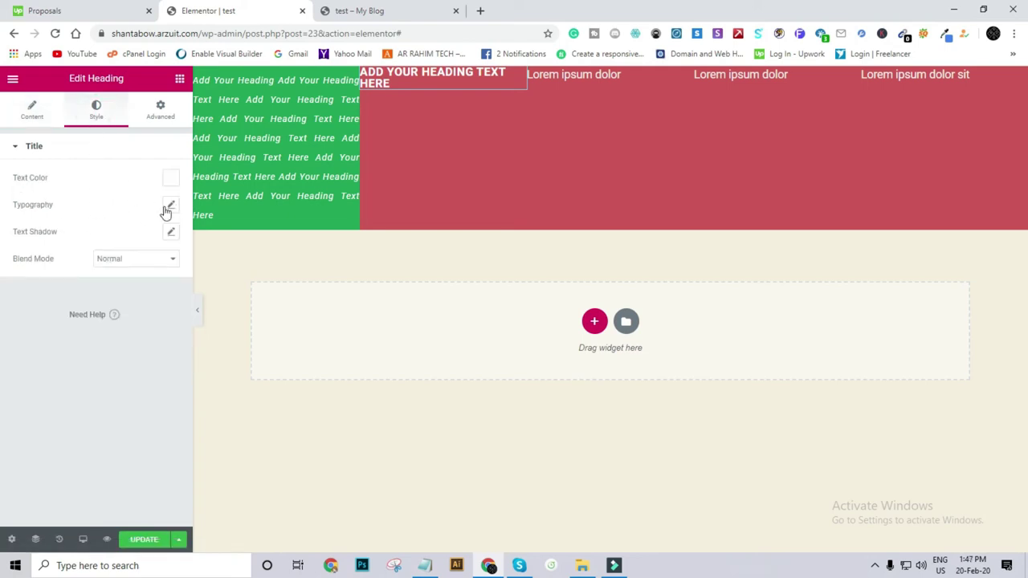
{"action": "left_click", "coordinate": [35, 110]}
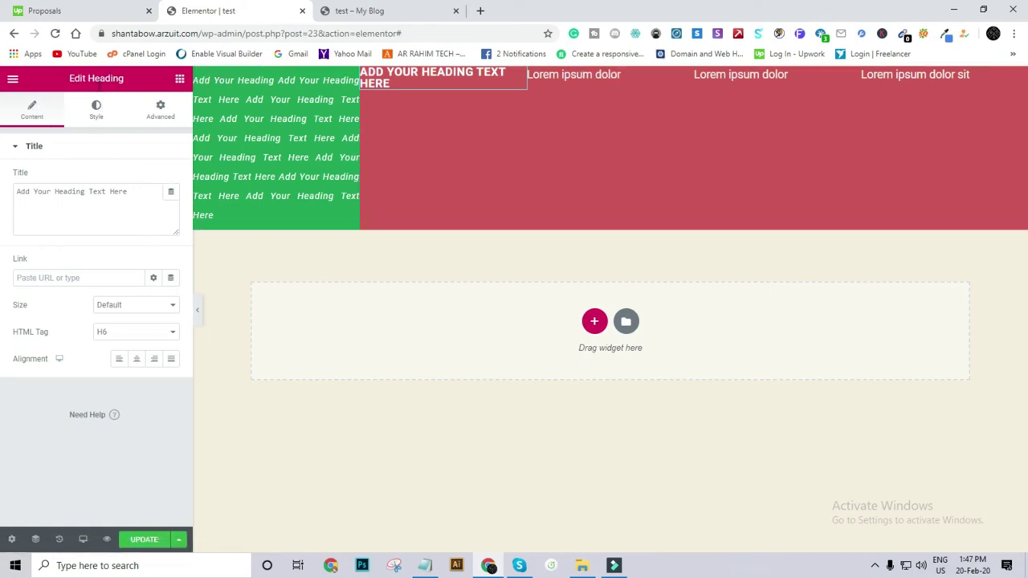
Step: Try each HTML tag from H1 to H6 in turn on the second column's heading
{"action": "left_click", "coordinate": [113, 339]}
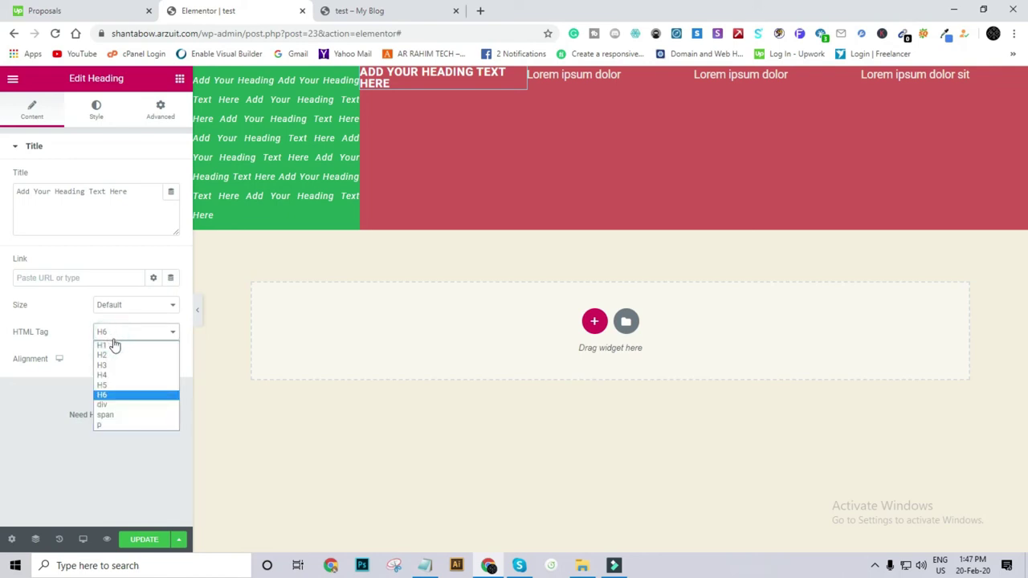
{"action": "left_click", "coordinate": [113, 344]}
{"action": "left_click", "coordinate": [126, 331]}
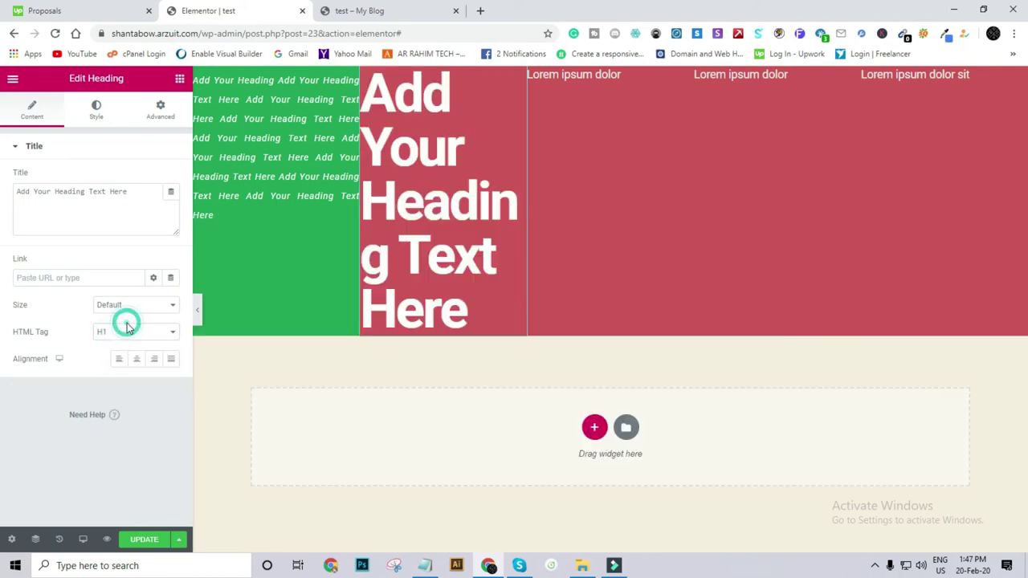
{"action": "left_click", "coordinate": [123, 356]}
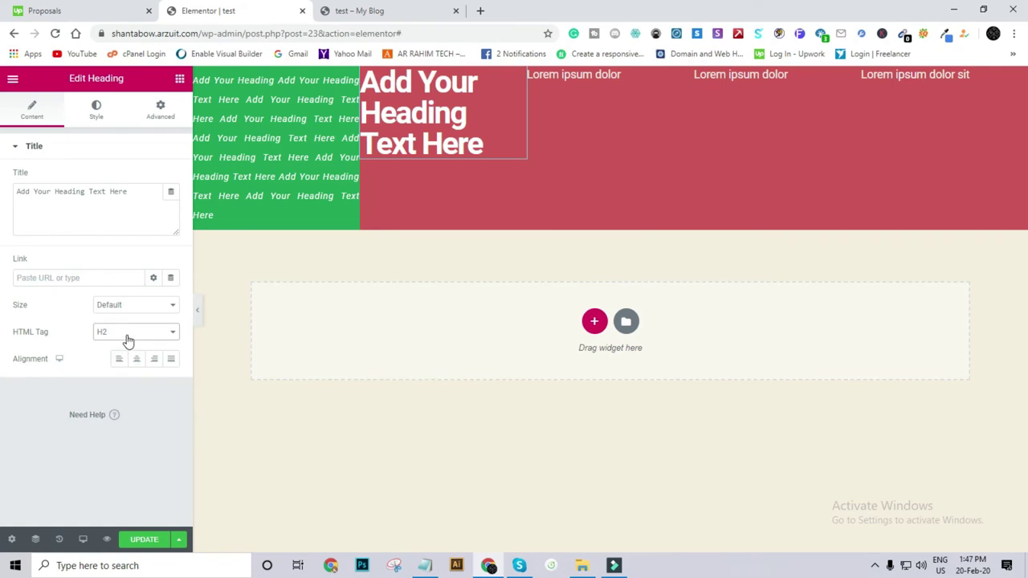
{"action": "left_click", "coordinate": [126, 332]}
{"action": "left_click", "coordinate": [118, 367]}
{"action": "left_click", "coordinate": [136, 332]}
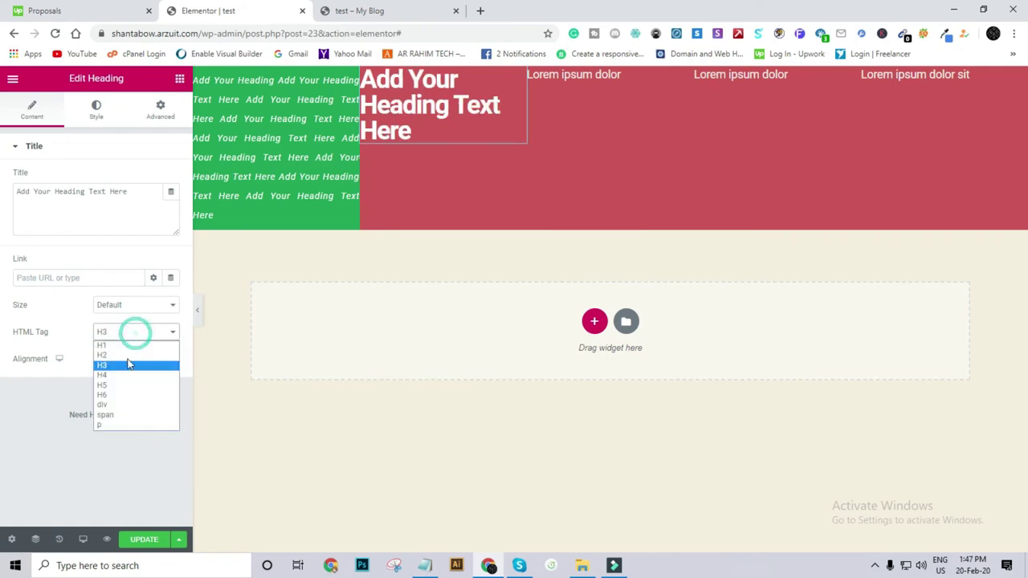
{"action": "left_click", "coordinate": [126, 375]}
{"action": "left_click", "coordinate": [136, 338]}
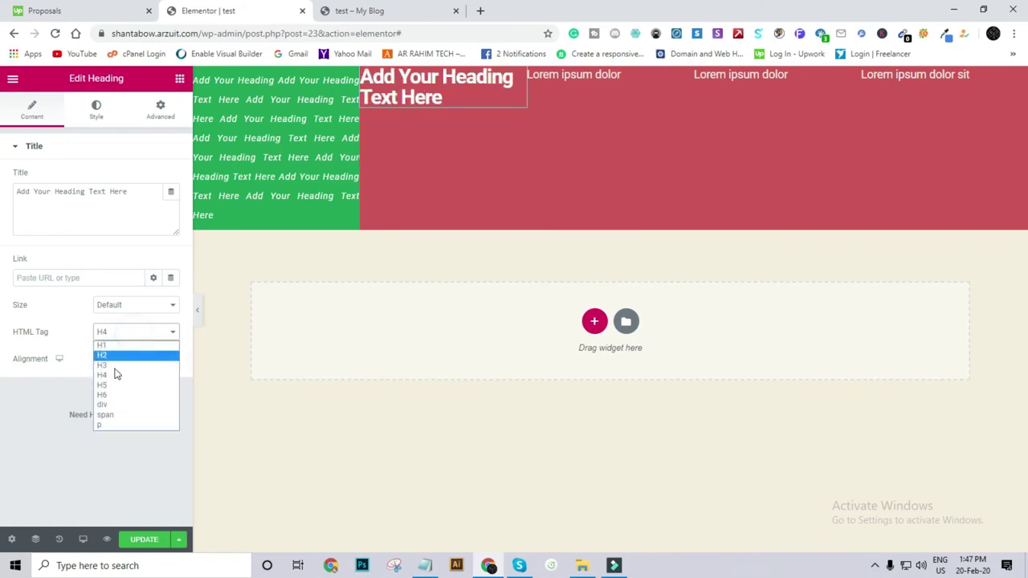
{"action": "left_click", "coordinate": [124, 386]}
{"action": "left_click", "coordinate": [134, 333]}
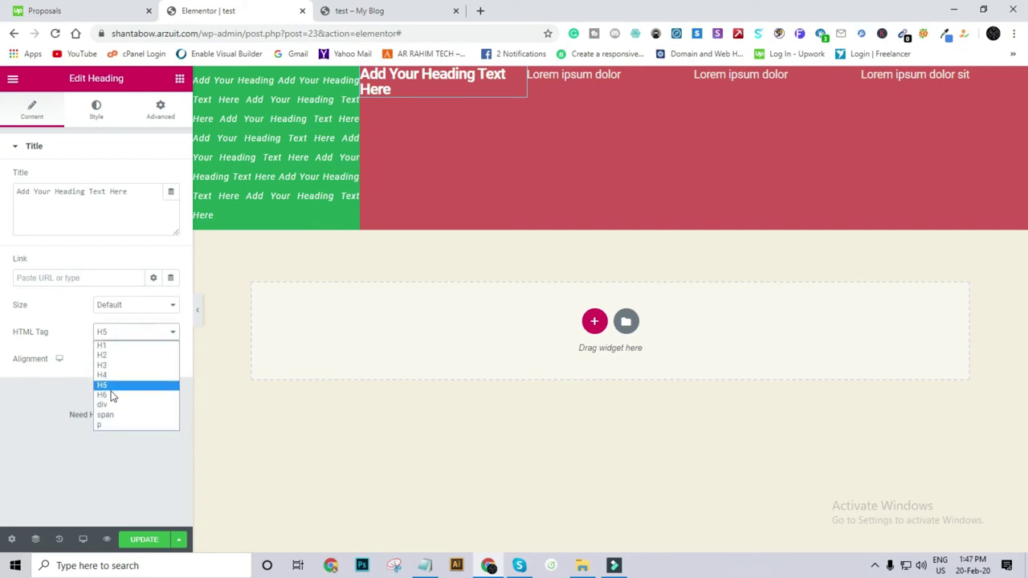
{"action": "left_click", "coordinate": [107, 394]}
{"action": "left_click", "coordinate": [140, 335]}
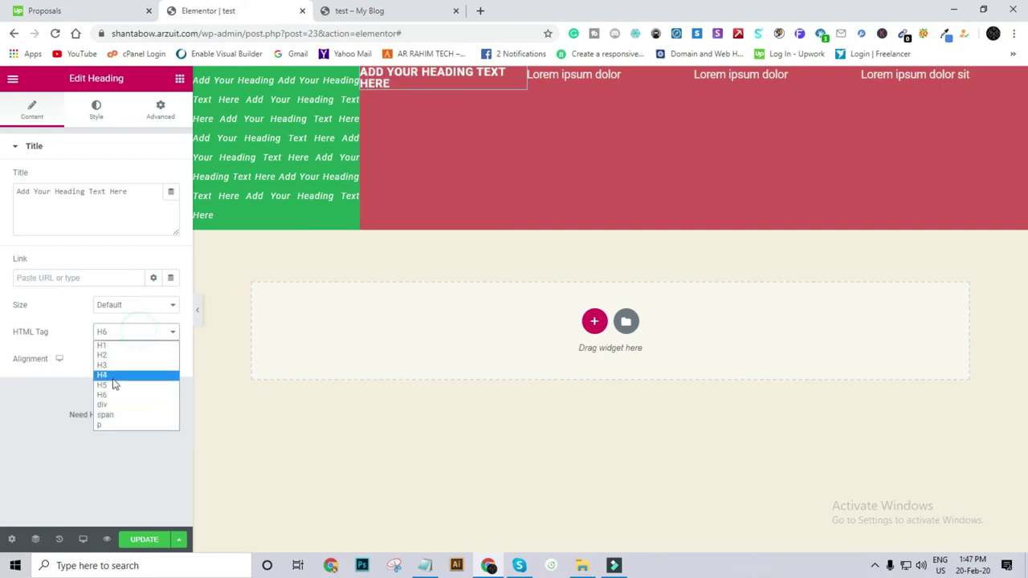
{"action": "left_click", "coordinate": [110, 396]}
Step: Try the div tag on the second column's heading and set its HTML tag to span
{"action": "left_click", "coordinate": [137, 339]}
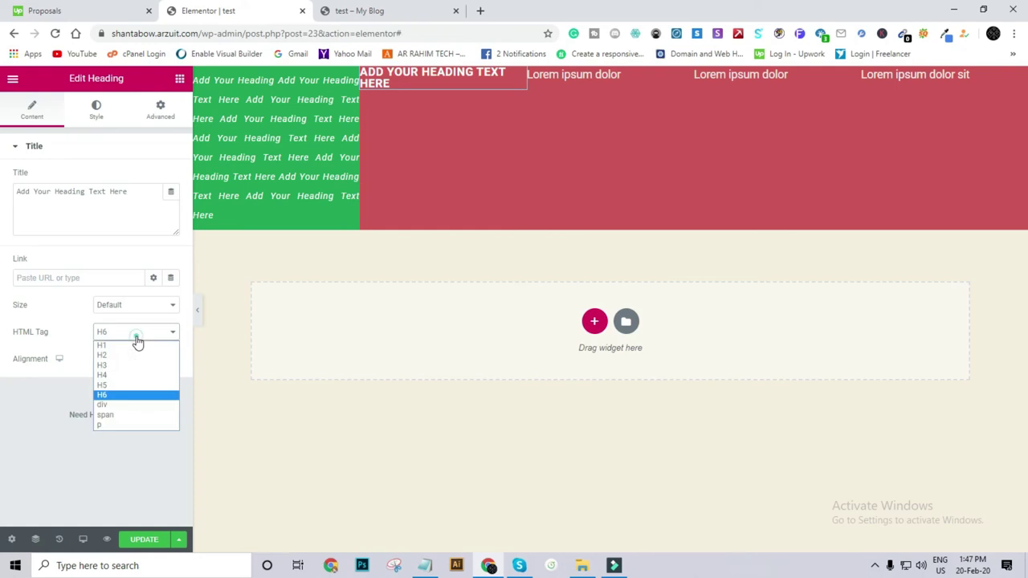
{"action": "left_click", "coordinate": [106, 405]}
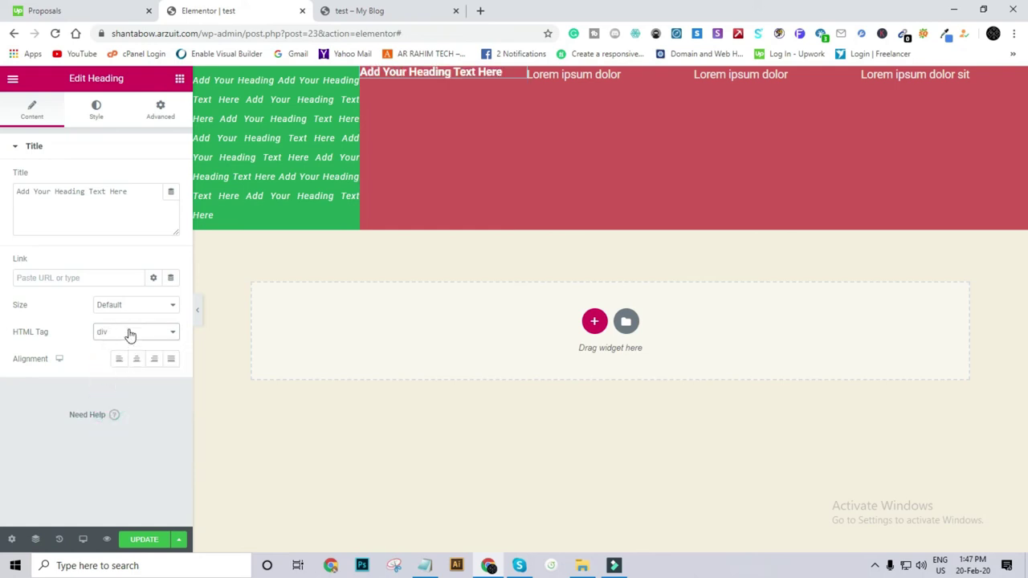
{"action": "left_click", "coordinate": [129, 335]}
{"action": "left_click", "coordinate": [105, 415]}
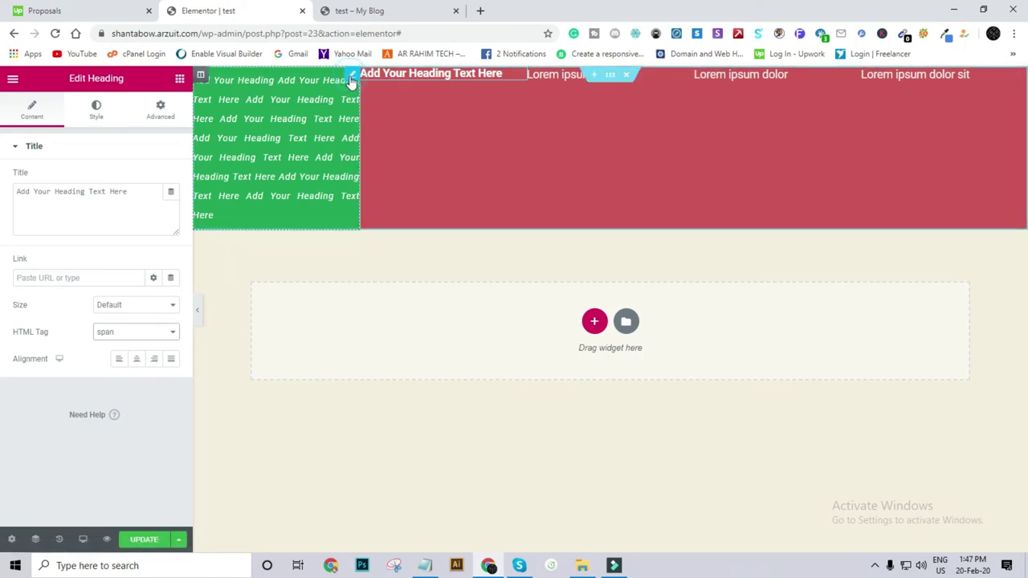
Step: Give the first column's multi-line heading a classic background, trying red #E31212 and settling on the blue swatch #4054B2
{"action": "left_click", "coordinate": [97, 110]}
{"action": "left_click", "coordinate": [160, 113]}
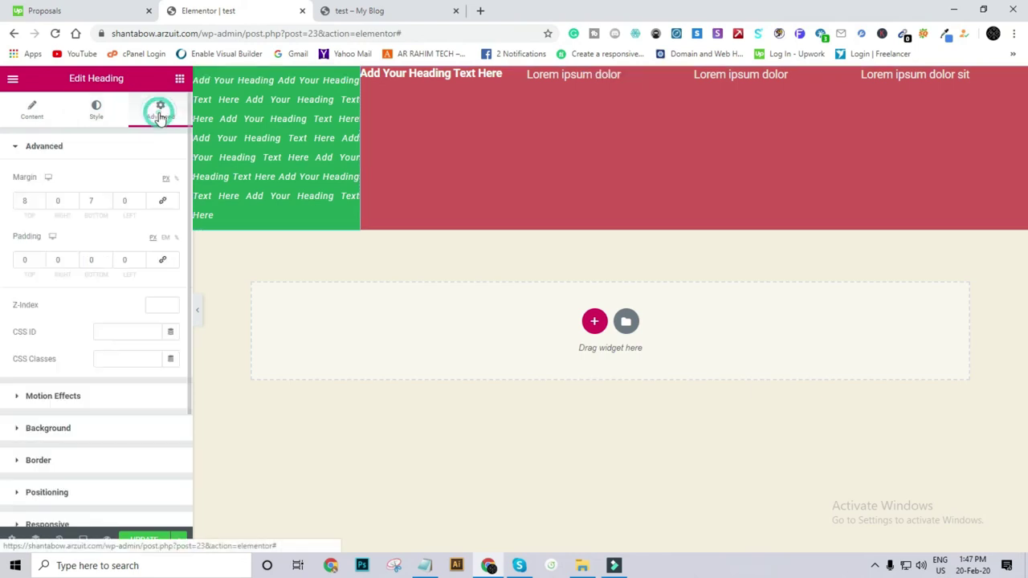
{"action": "left_click", "coordinate": [49, 429]}
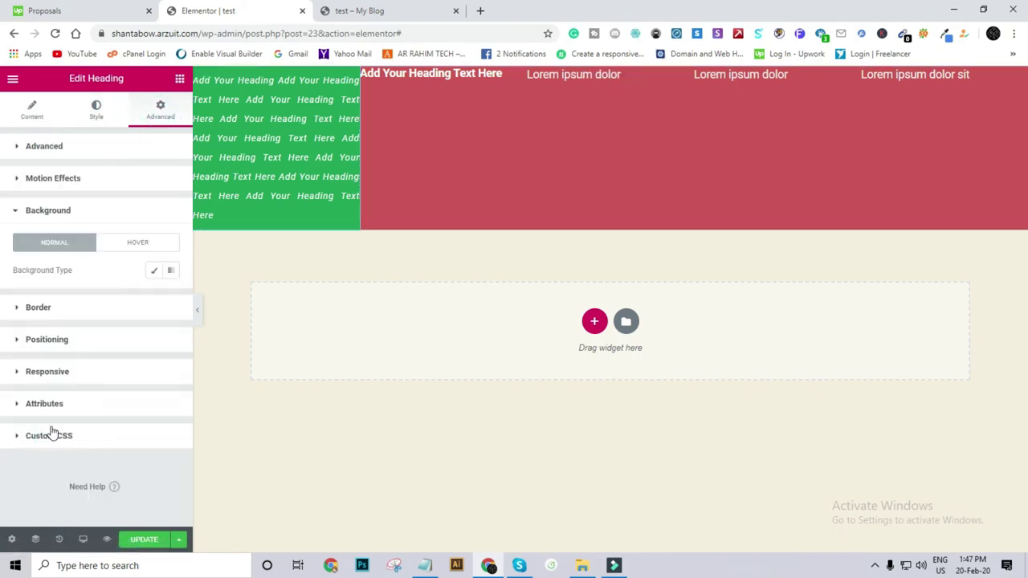
{"action": "left_click", "coordinate": [155, 272]}
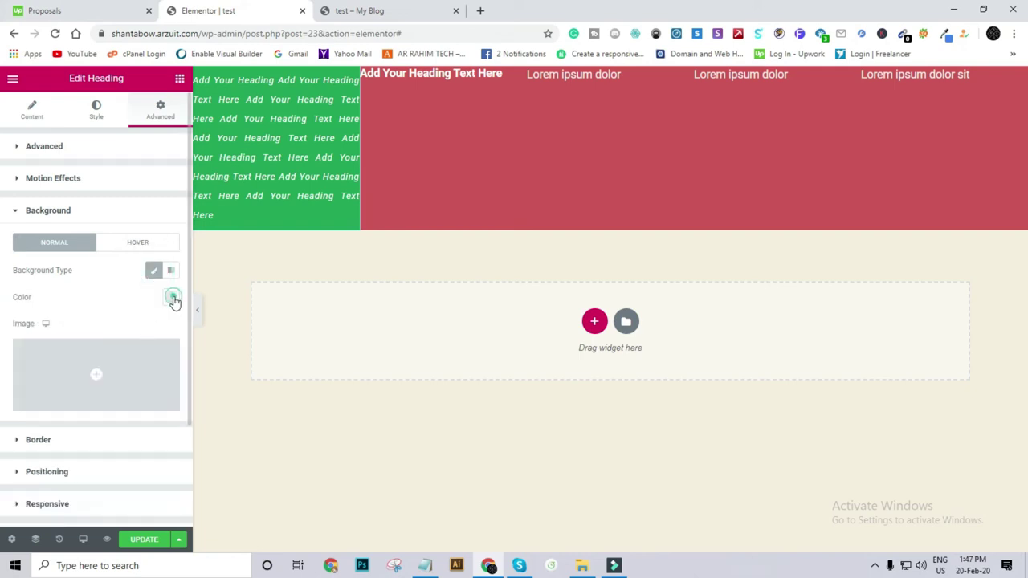
{"action": "left_click", "coordinate": [171, 297]}
{"action": "left_click", "coordinate": [124, 371]}
{"action": "left_click_drag", "start_coordinate": [125, 371], "coordinate": [159, 360]}
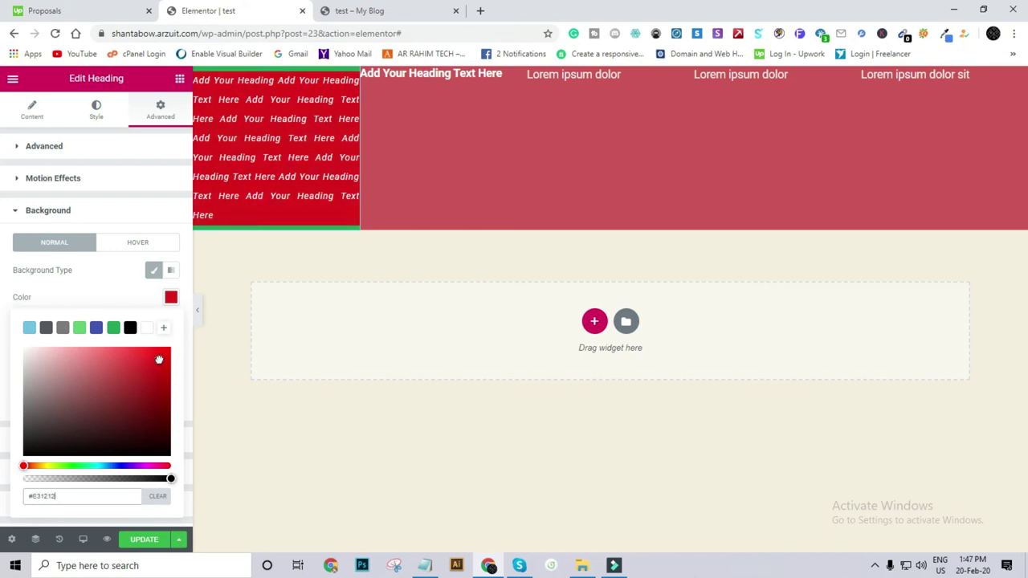
{"action": "left_click", "coordinate": [96, 327]}
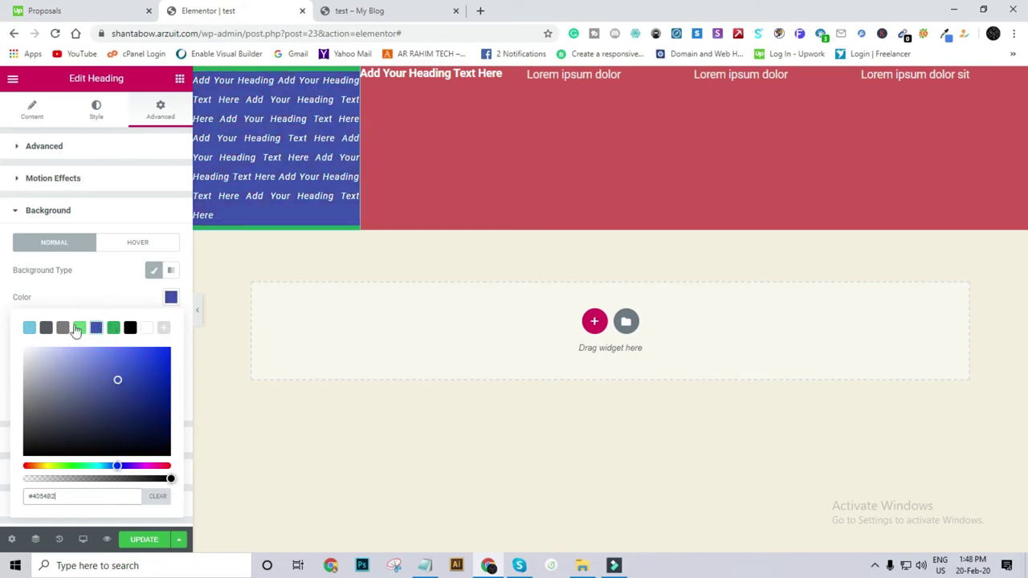
Step: Update the page and reload the live test page to check the heading's background
{"action": "left_click", "coordinate": [144, 538]}
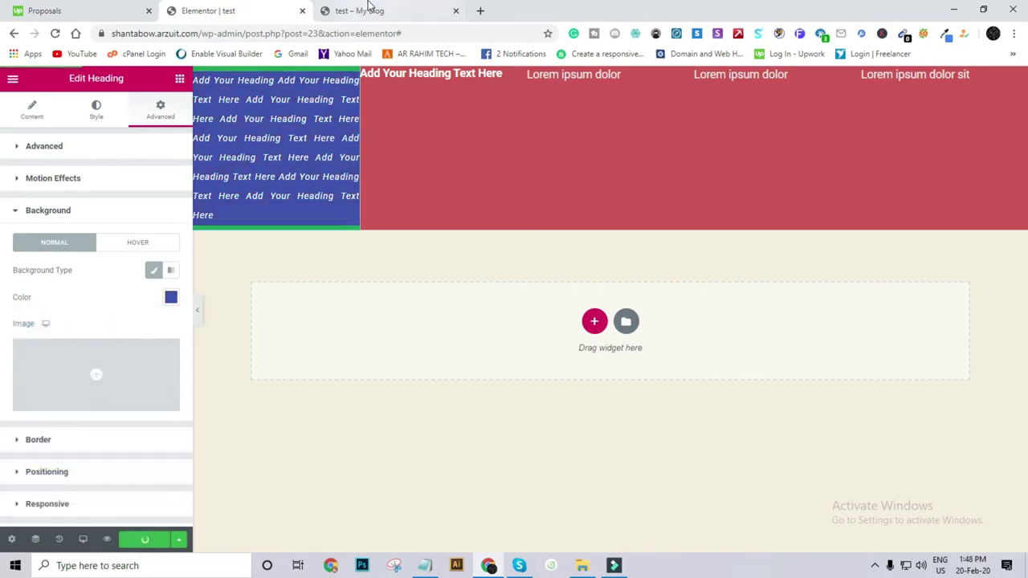
{"action": "left_click", "coordinate": [369, 10]}
{"action": "left_click", "coordinate": [55, 33]}
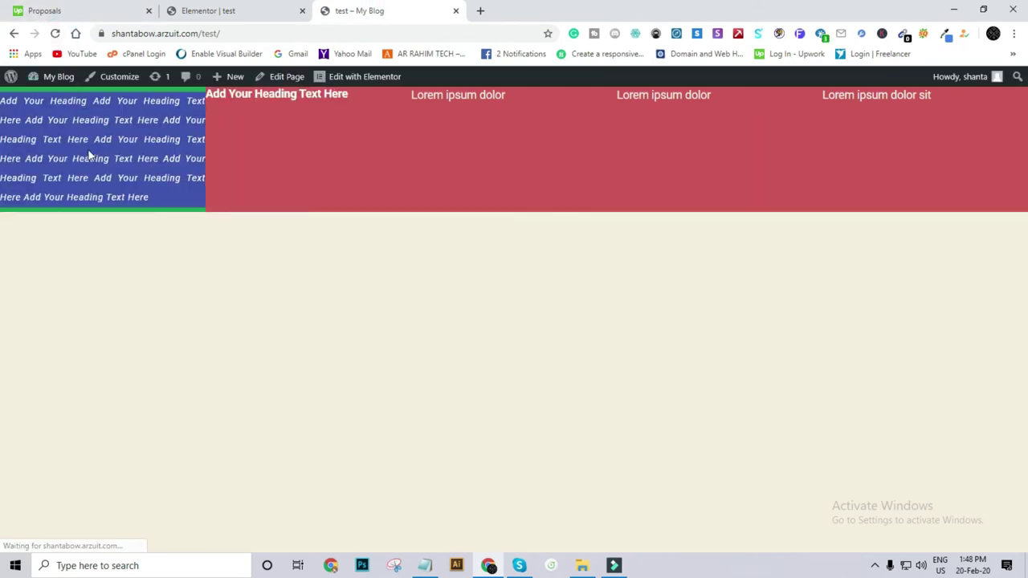
Step: Return to the editor and shorten the heading title to "Add Your Heading Add Your Heading Text Here Add Your"
{"action": "left_click", "coordinate": [220, 11]}
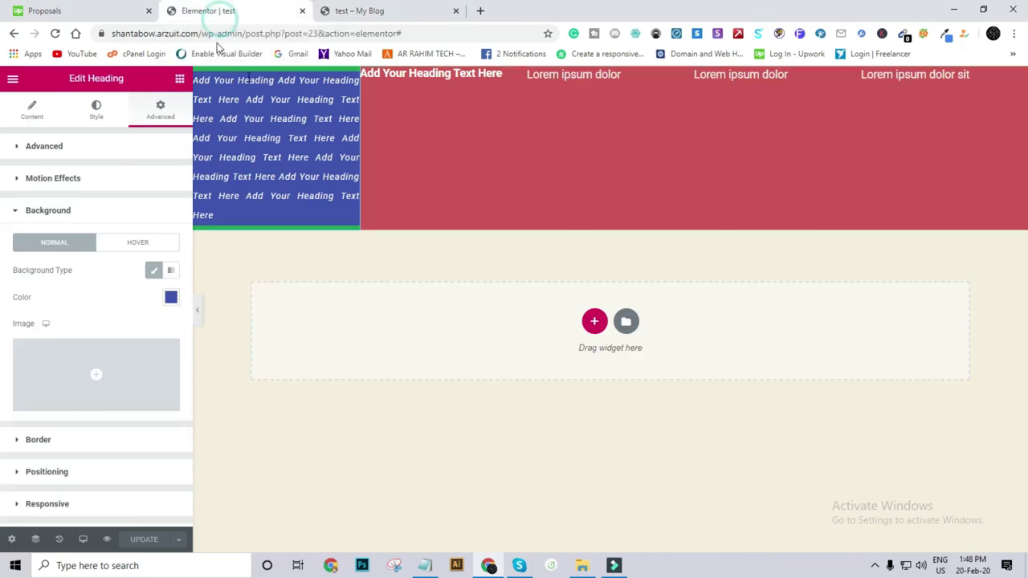
{"action": "left_click", "coordinate": [30, 110]}
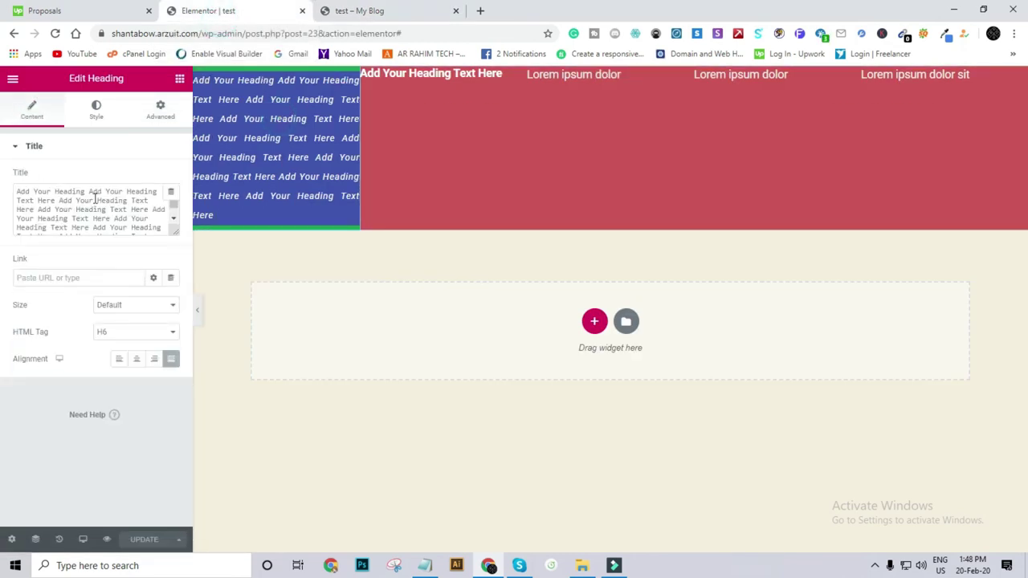
{"action": "left_click_drag", "start_coordinate": [95, 197], "coordinate": [173, 244]}
{"action": "key", "text": "BackSpace"}
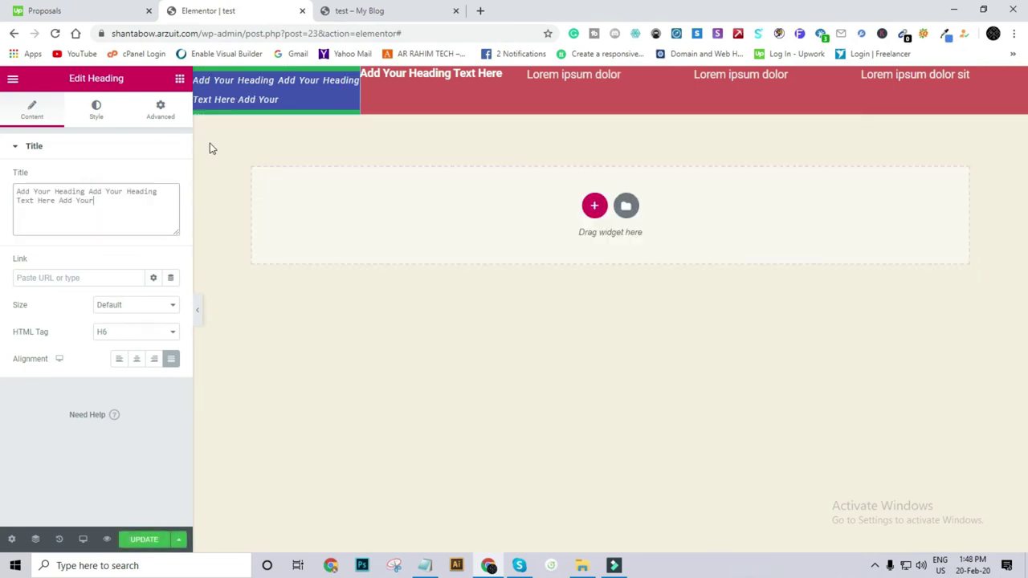
Step: Set the heading's padding to top 17, right 18, bottom 10 and left 16 px, and its top margin to 20 px
{"action": "left_click", "coordinate": [162, 112]}
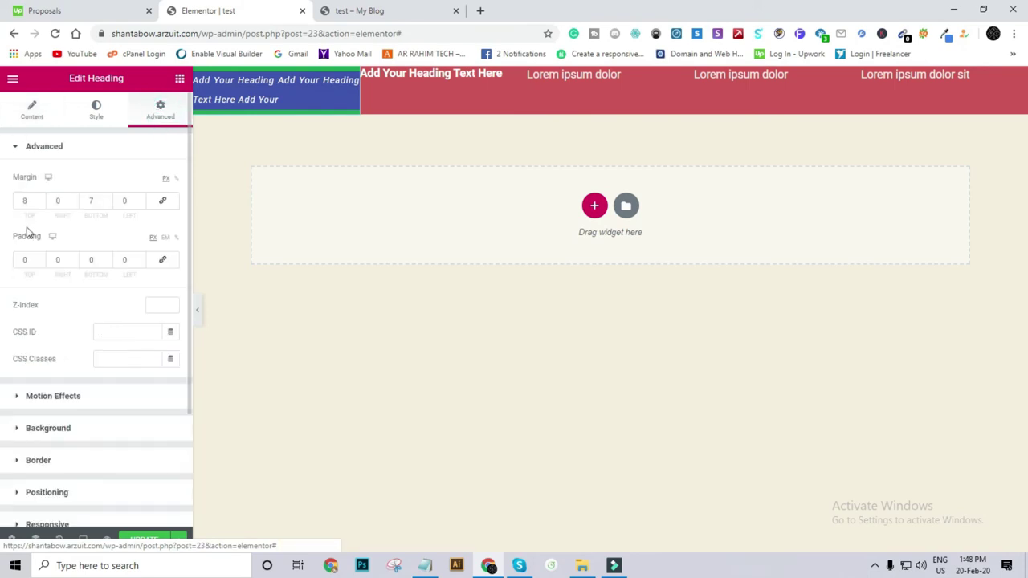
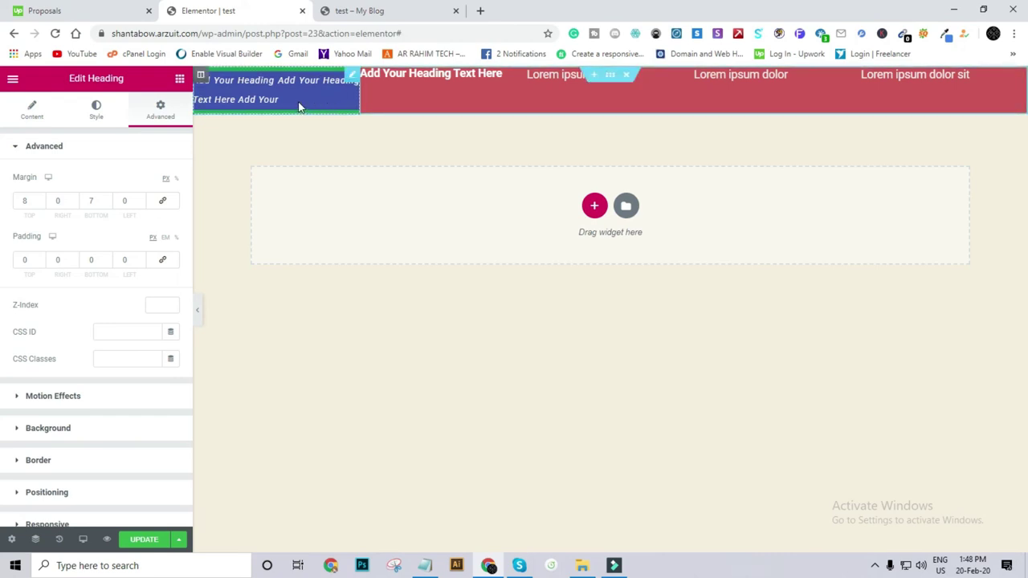
{"action": "left_click", "coordinate": [39, 258]}
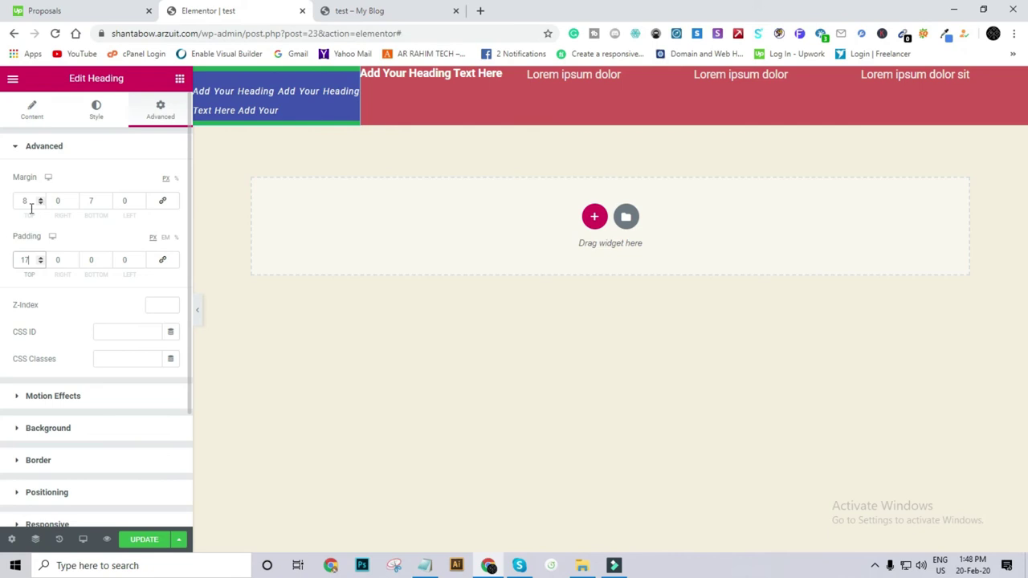
{"action": "left_click", "coordinate": [41, 197]}
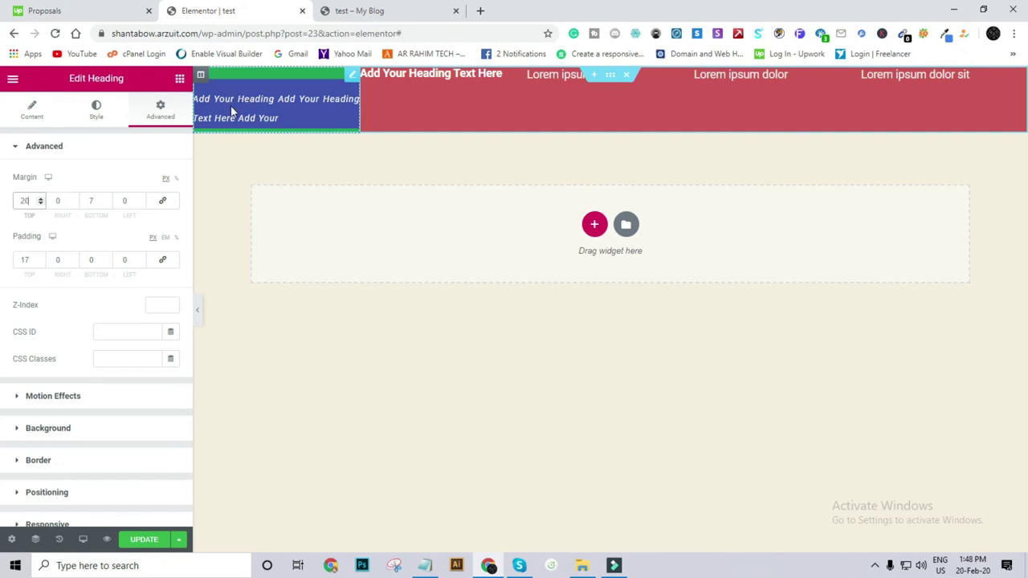
{"action": "left_click", "coordinate": [73, 261]}
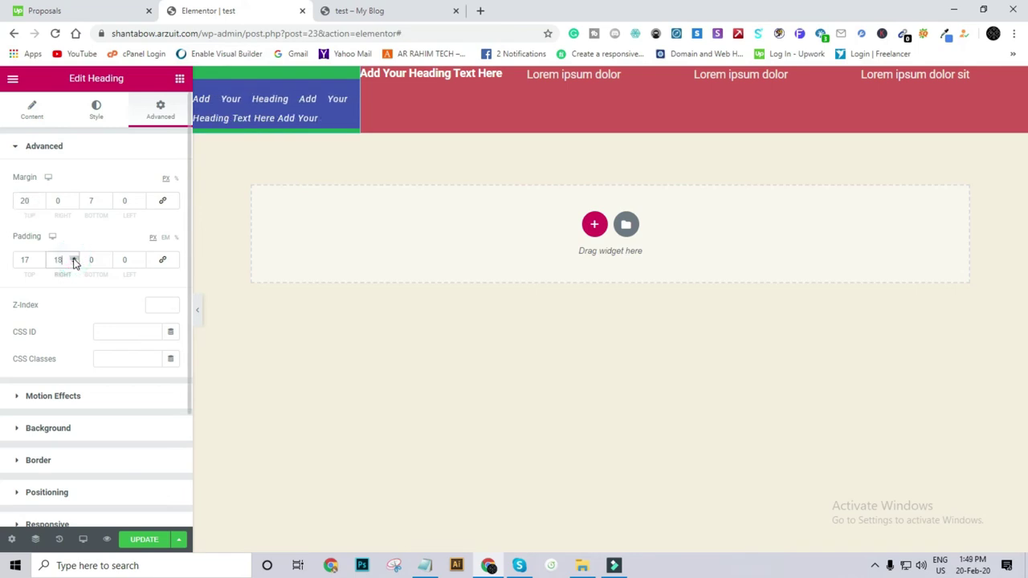
{"action": "left_click", "coordinate": [140, 259]}
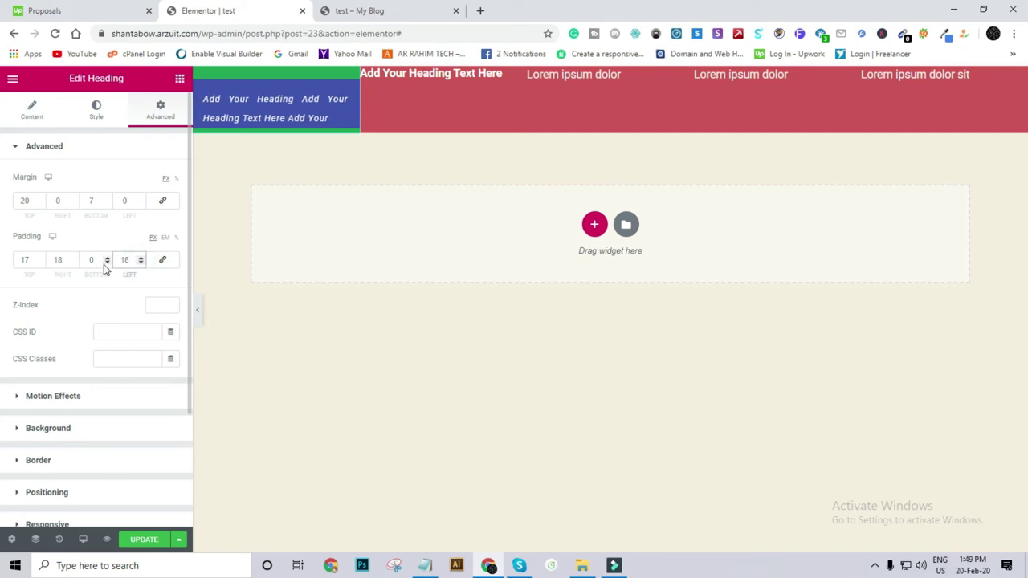
{"action": "left_click", "coordinate": [107, 258]}
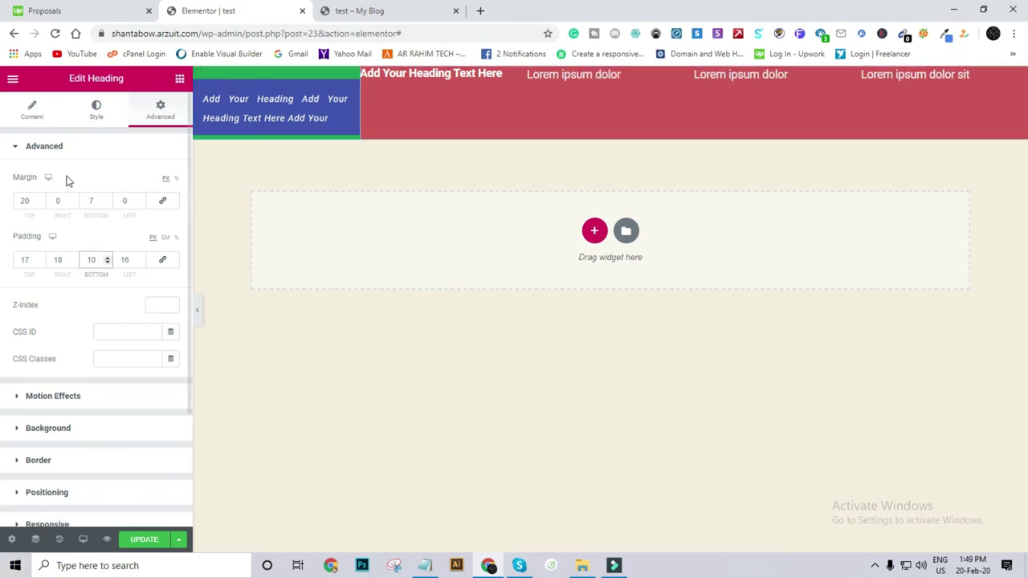
Step: Set the heading's right margin to 23, left margin to 11 and bottom margin to 17 px
{"action": "left_click_drag", "start_coordinate": [73, 203], "coordinate": [74, 203]}
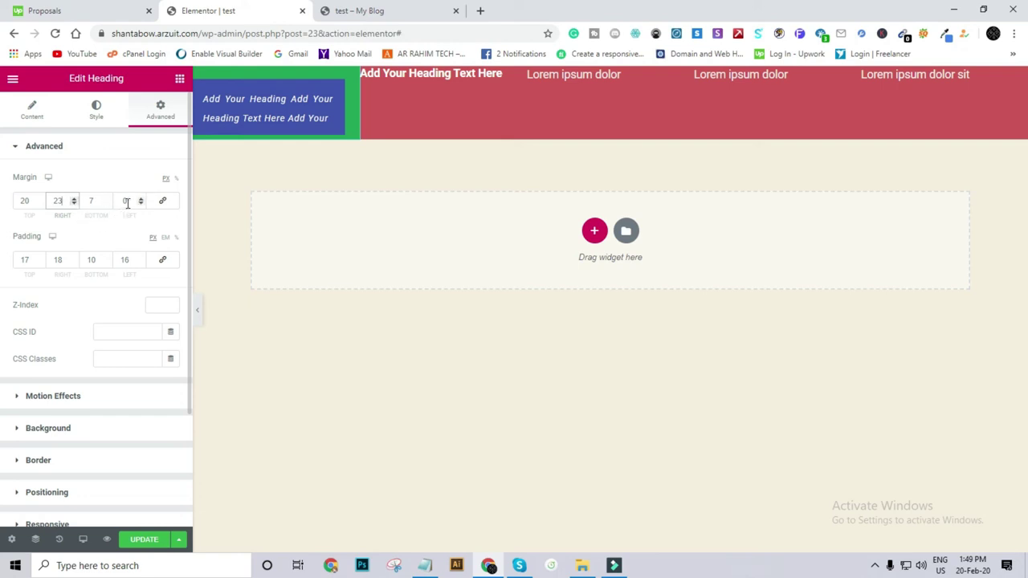
{"action": "left_click_drag", "start_coordinate": [140, 200], "coordinate": [141, 202]}
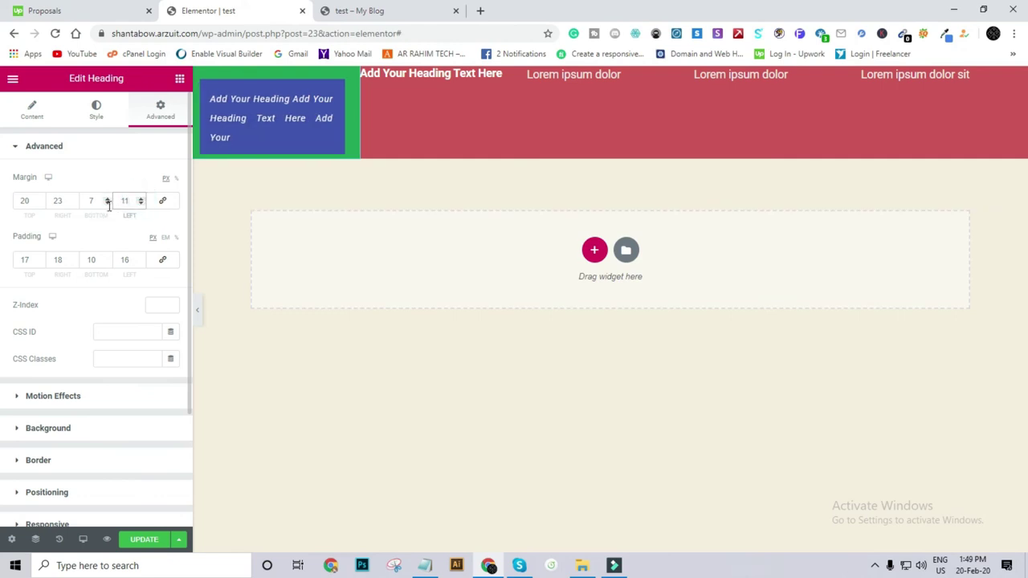
{"action": "left_click_drag", "start_coordinate": [107, 201], "coordinate": [108, 201]}
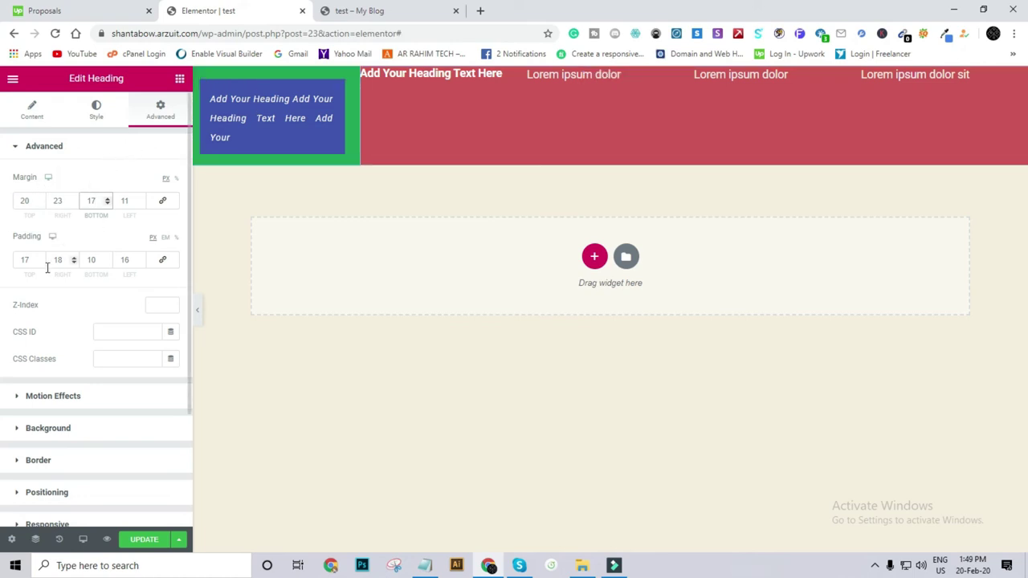
Step: Reduce the heading's top and bottom padding to 0 px
{"action": "left_click_drag", "start_coordinate": [42, 261], "coordinate": [41, 261]}
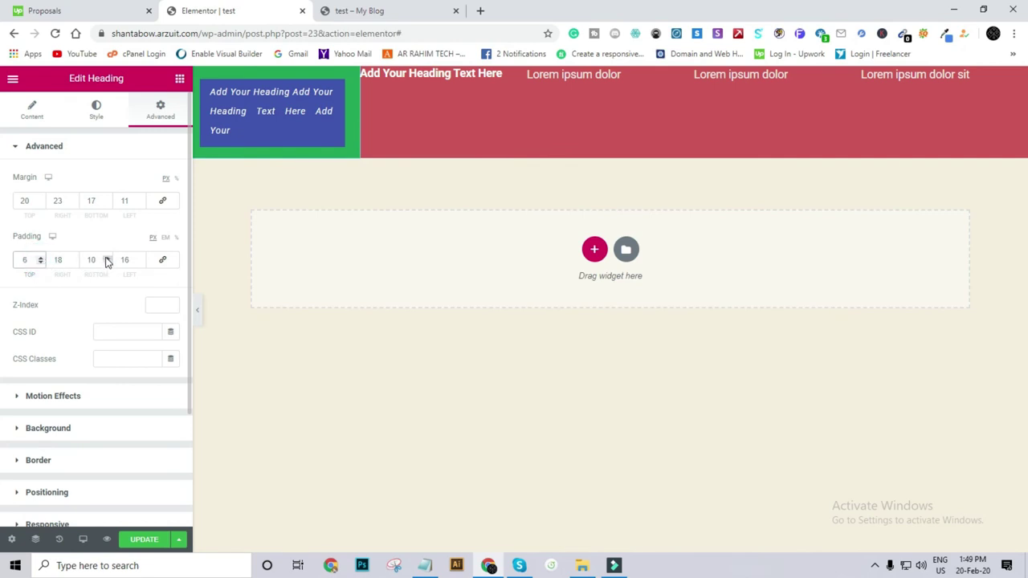
{"action": "left_click_drag", "start_coordinate": [106, 265], "coordinate": [104, 262]}
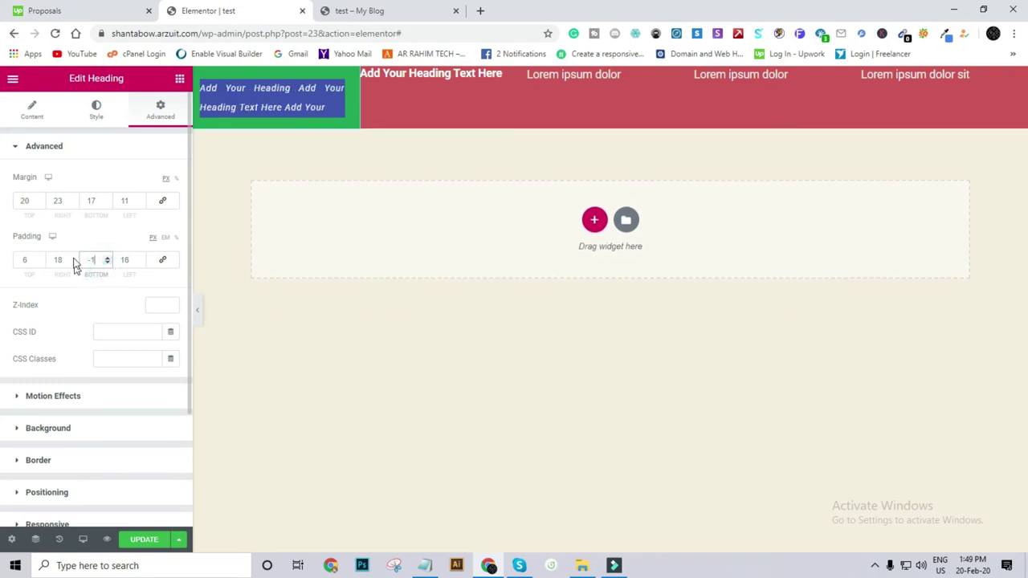
{"action": "left_click", "coordinate": [108, 260]}
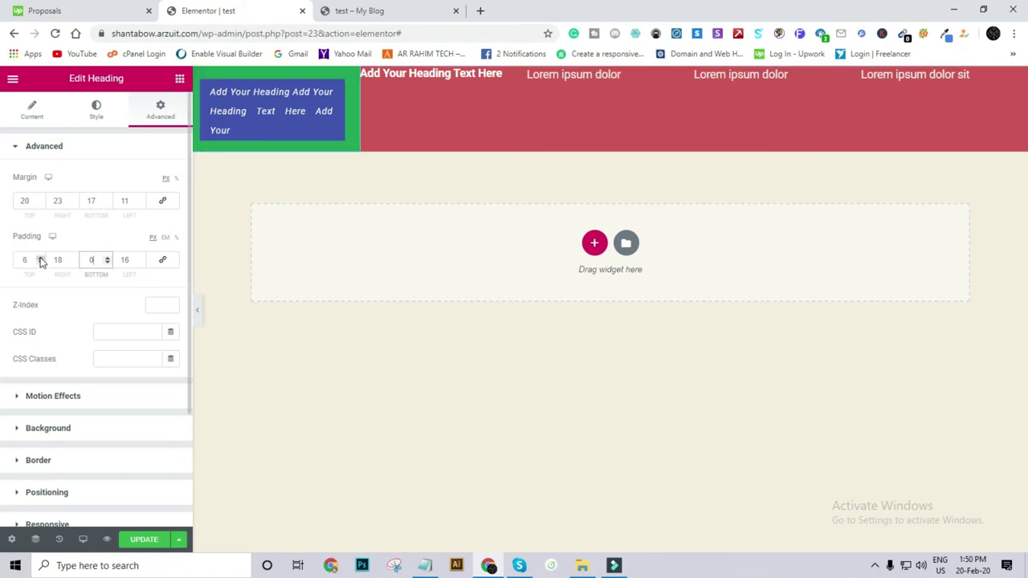
{"action": "left_click", "coordinate": [40, 262]}
{"action": "left_click", "coordinate": [40, 262]}
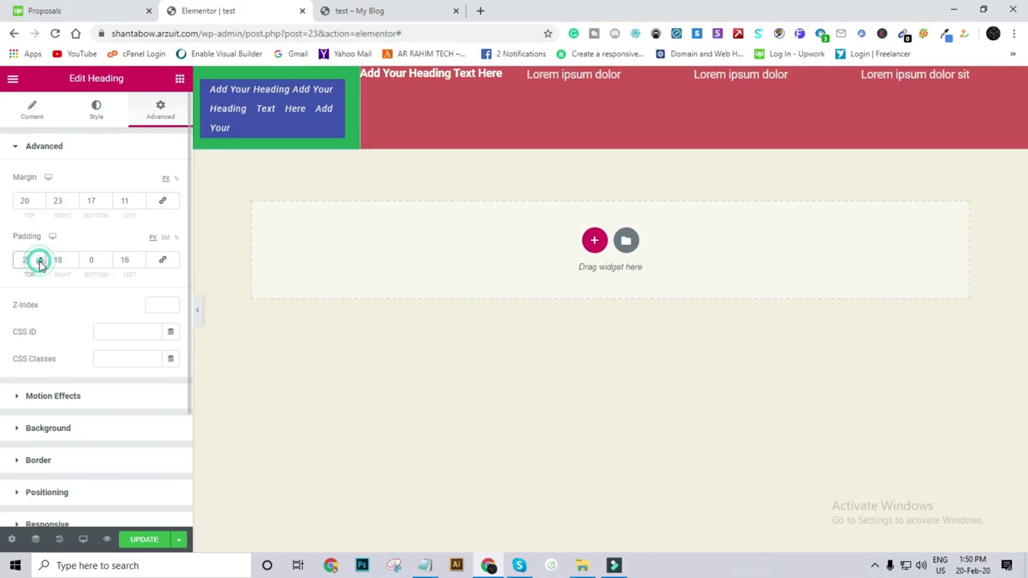
{"action": "left_click", "coordinate": [40, 262]}
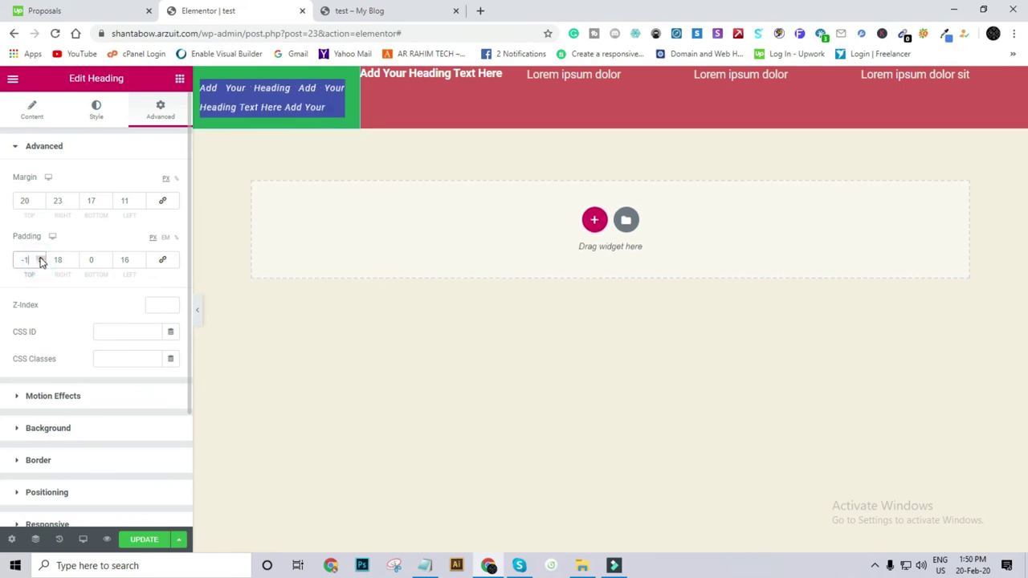
{"action": "left_click", "coordinate": [40, 258]}
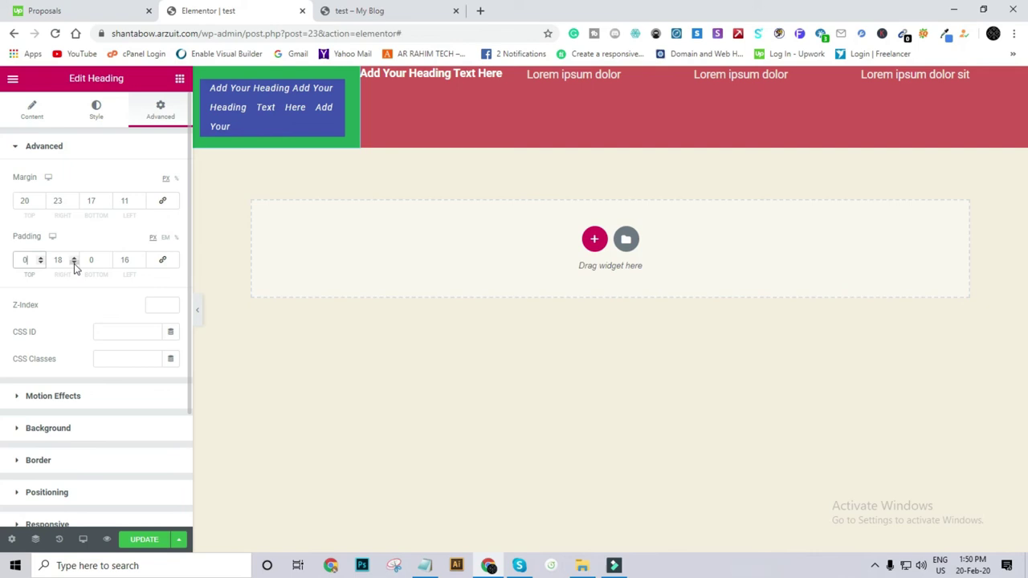
Step: Reduce the heading's right padding to 9 px
{"action": "left_click", "coordinate": [74, 263]}
{"action": "left_click", "coordinate": [74, 264]}
{"action": "left_click", "coordinate": [74, 264]}
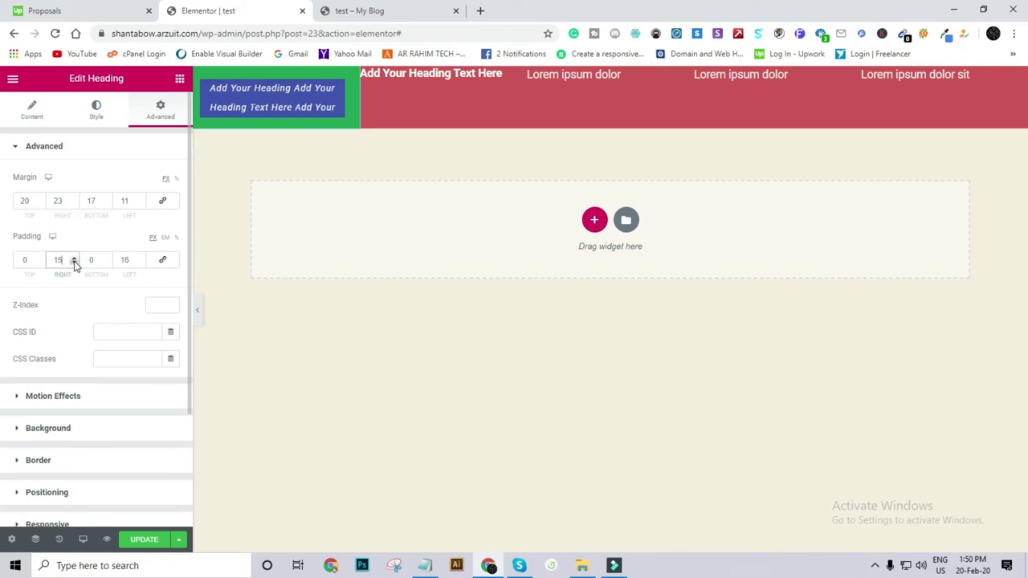
{"action": "left_click", "coordinate": [74, 264]}
{"action": "left_click", "coordinate": [74, 263]}
{"action": "left_click", "coordinate": [73, 263]}
{"action": "left_click", "coordinate": [74, 263]}
{"action": "left_click", "coordinate": [74, 263]}
{"action": "left_click", "coordinate": [74, 264]}
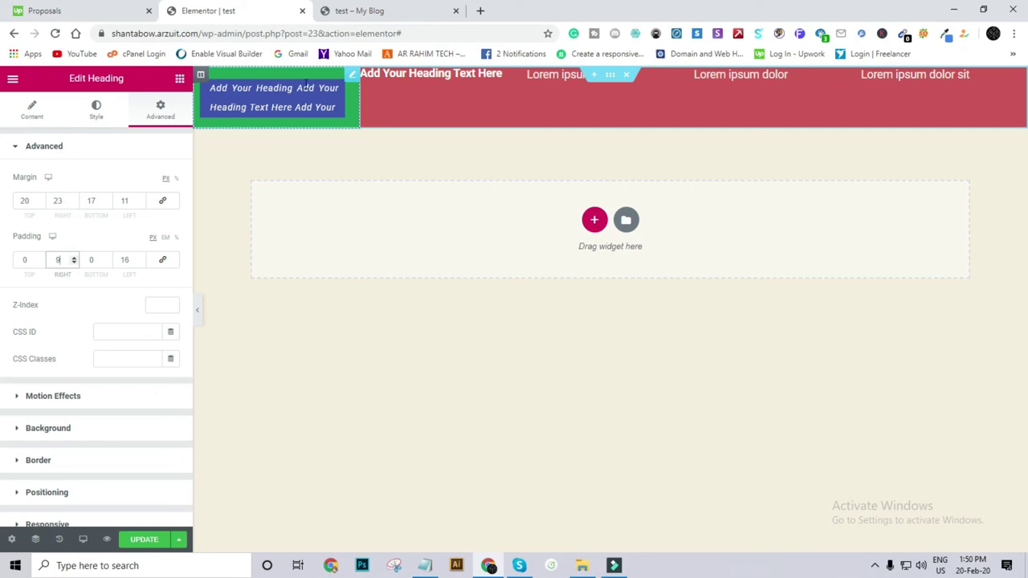
Step: Set the line height in the heading's typography to 1.6 em
{"action": "left_click", "coordinate": [96, 112]}
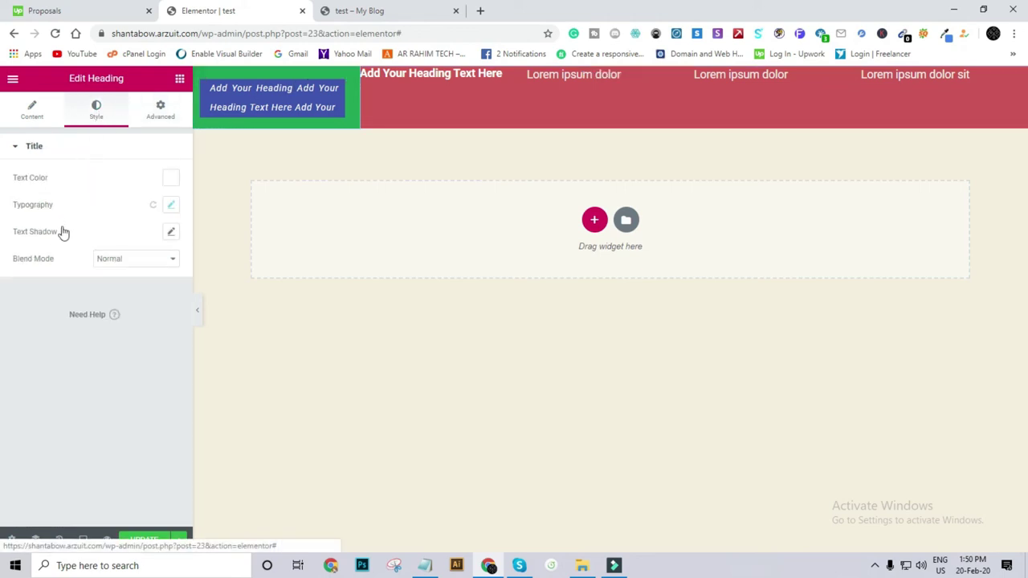
{"action": "left_click", "coordinate": [171, 209]}
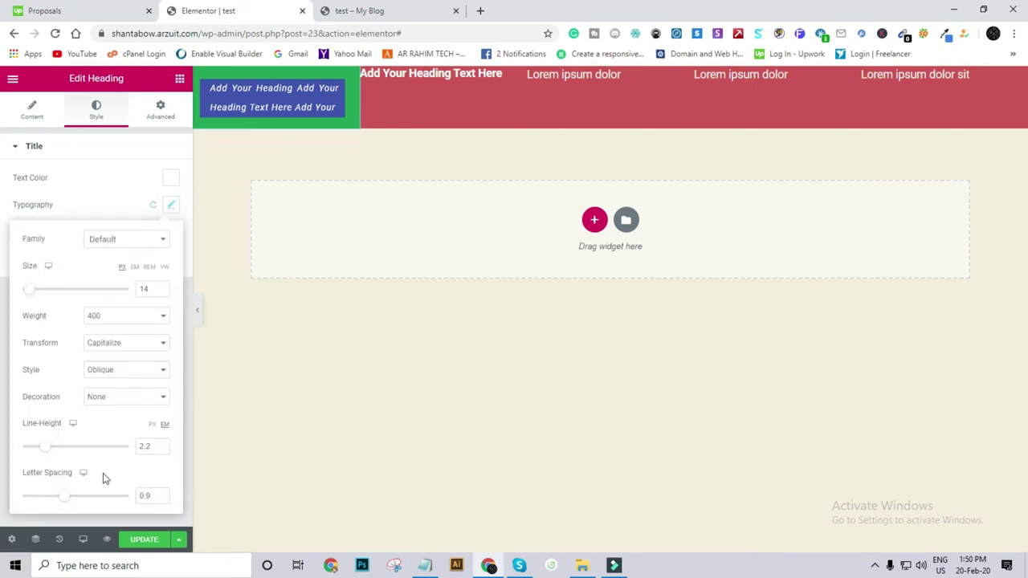
{"action": "left_click_drag", "start_coordinate": [46, 450], "coordinate": [38, 448]}
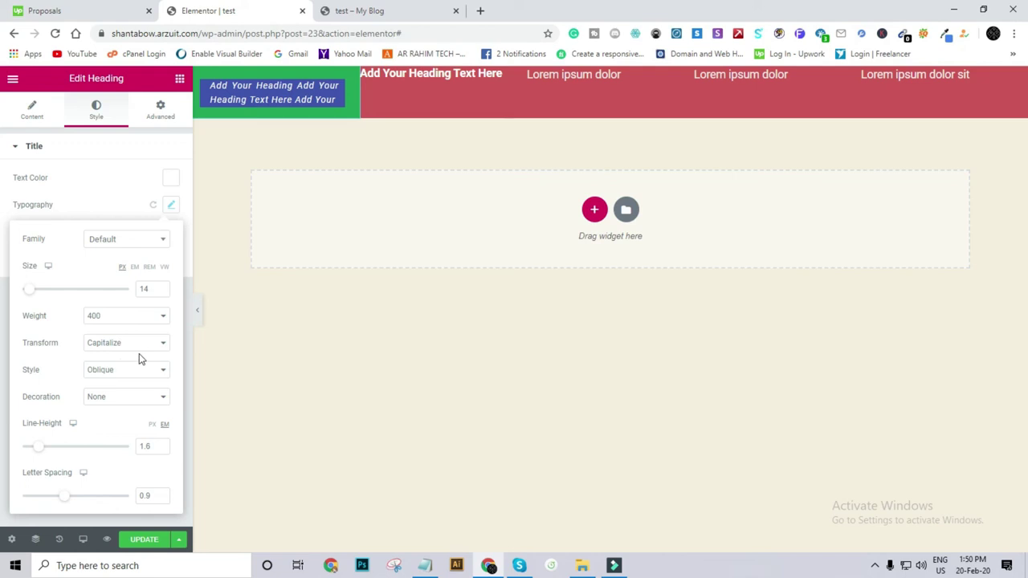
Step: Apply the Fade In entrance animation to the heading in its motion effects
{"action": "left_click", "coordinate": [161, 106]}
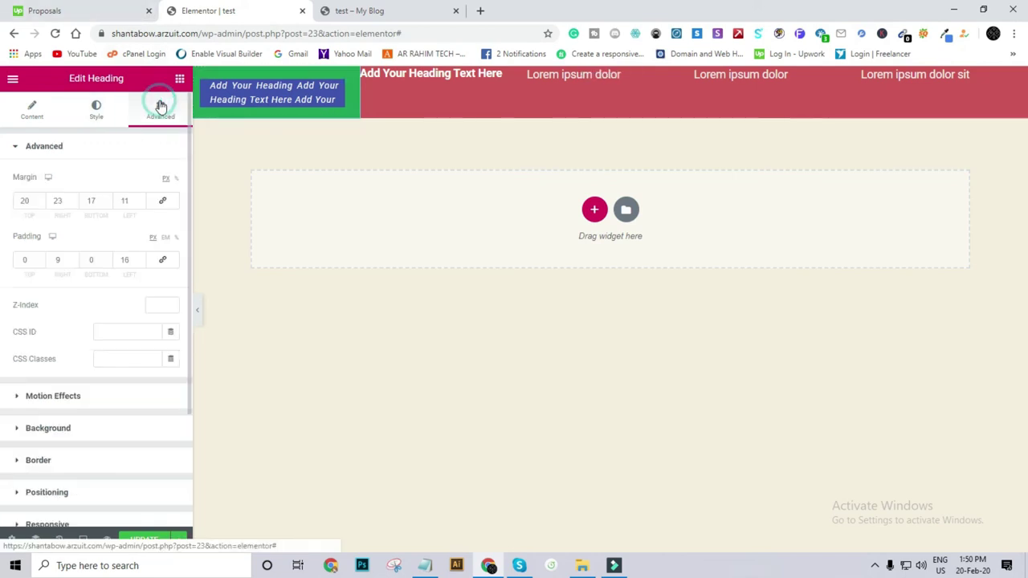
{"action": "left_click", "coordinate": [58, 398]}
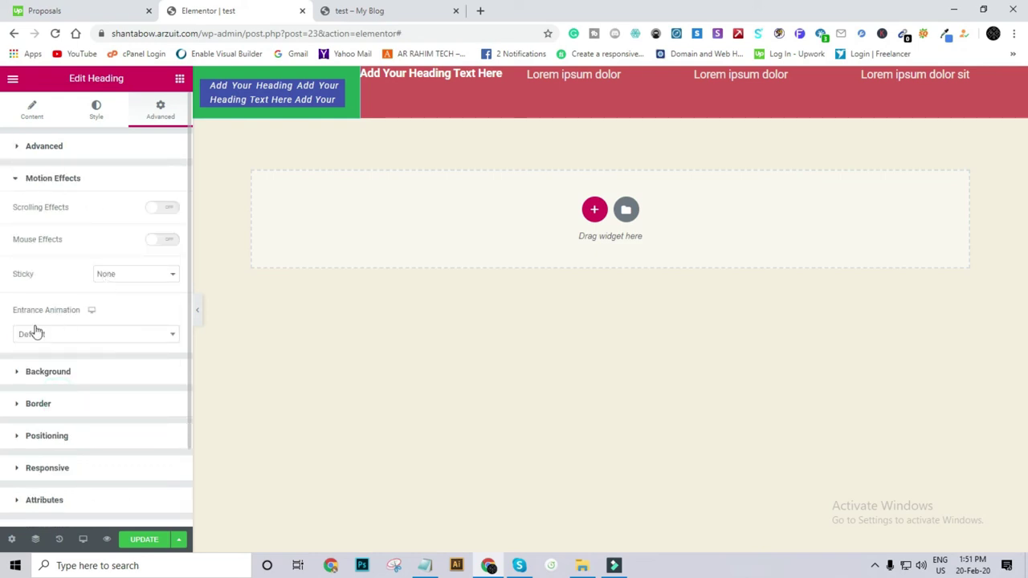
{"action": "left_click", "coordinate": [64, 333]}
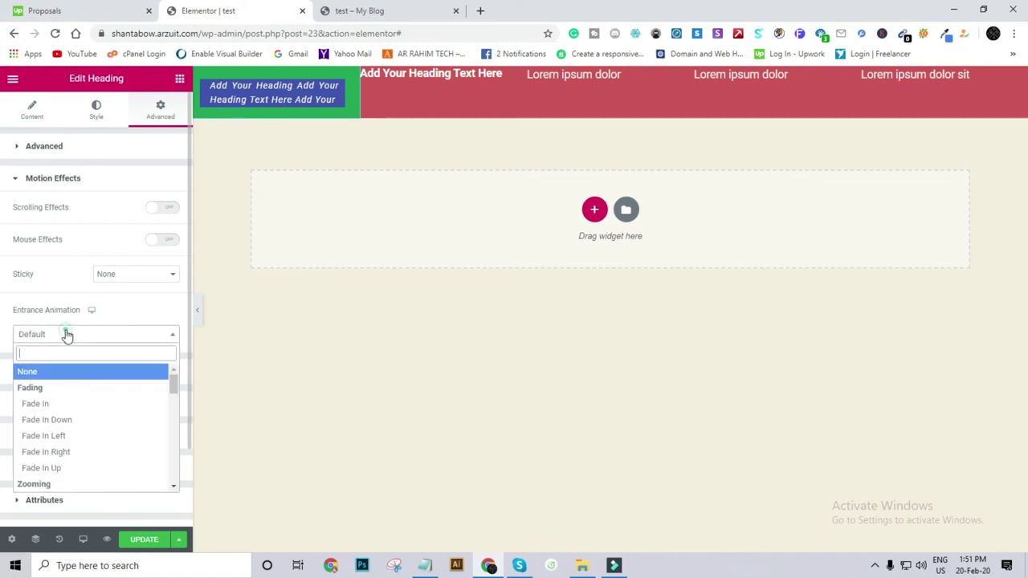
{"action": "left_click", "coordinate": [39, 406]}
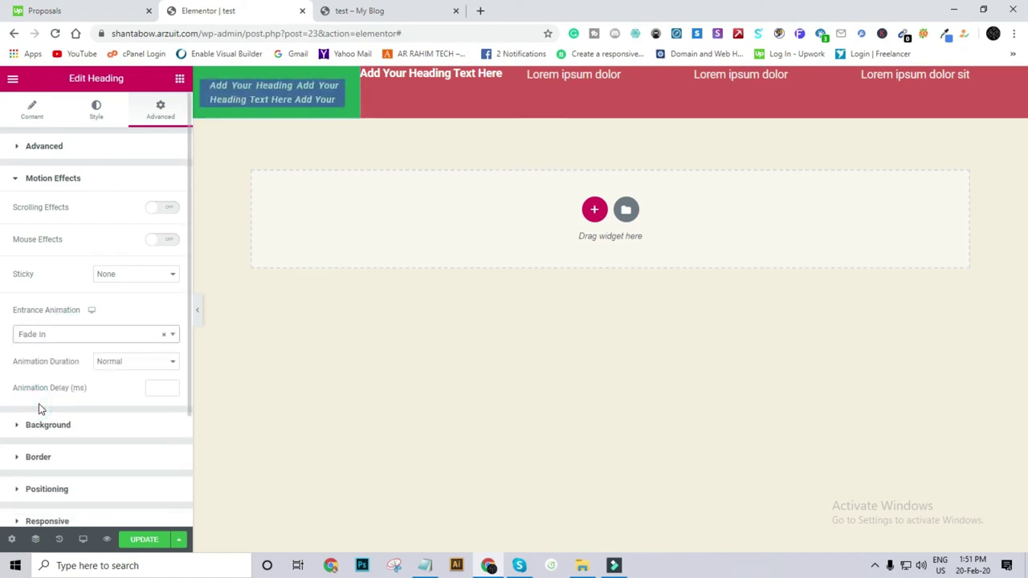
Step: Try the Fade In Down, Fade In Left, Fade In Right and Fade In Up entrance animations on the heading
{"action": "scroll", "coordinate": [71, 337], "scroll_direction": "down", "scroll_amount": 2}
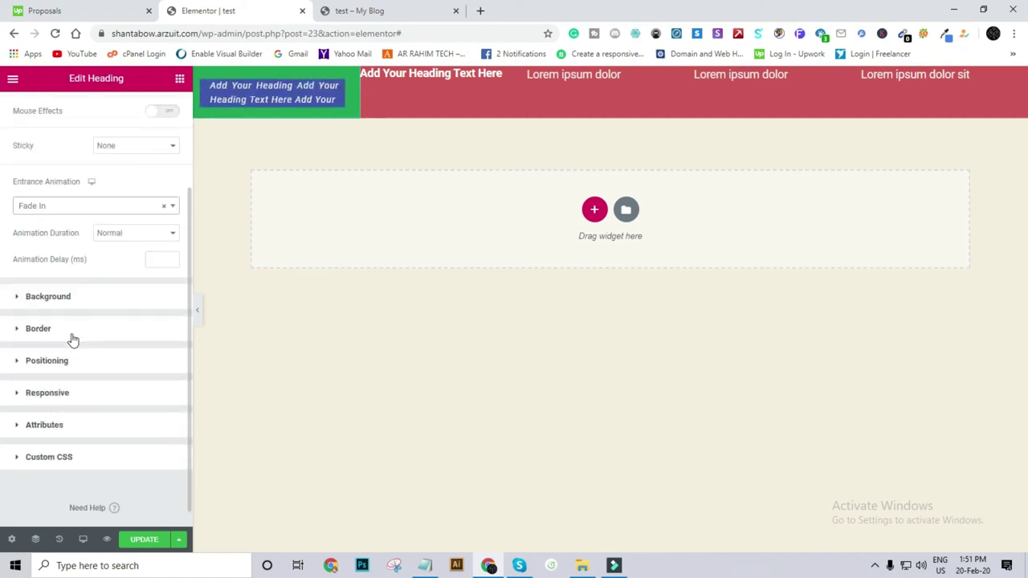
{"action": "left_click", "coordinate": [67, 206]}
{"action": "left_click", "coordinate": [51, 292]}
{"action": "left_click", "coordinate": [74, 206]}
{"action": "left_click", "coordinate": [68, 307]}
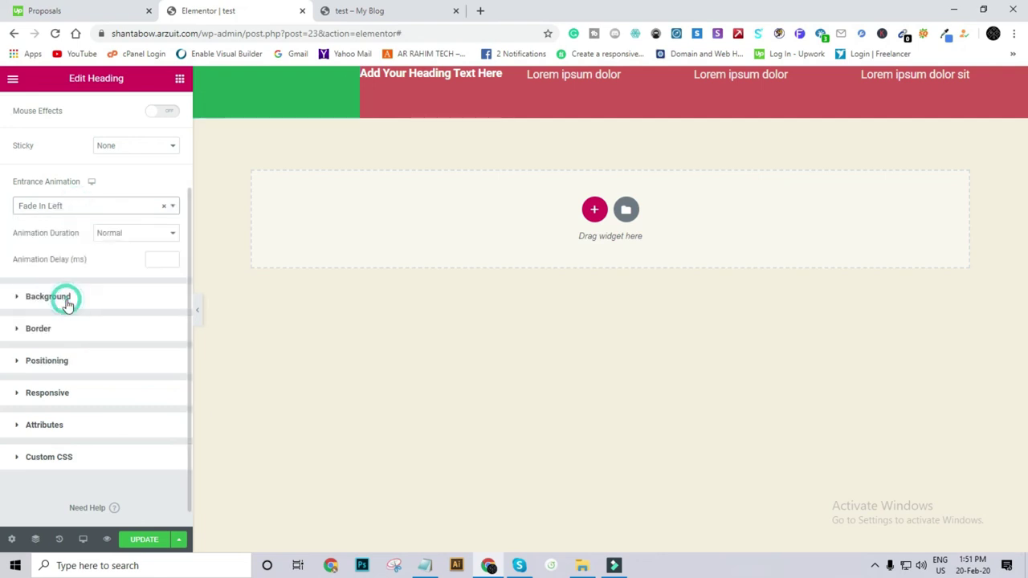
{"action": "left_click", "coordinate": [83, 206]}
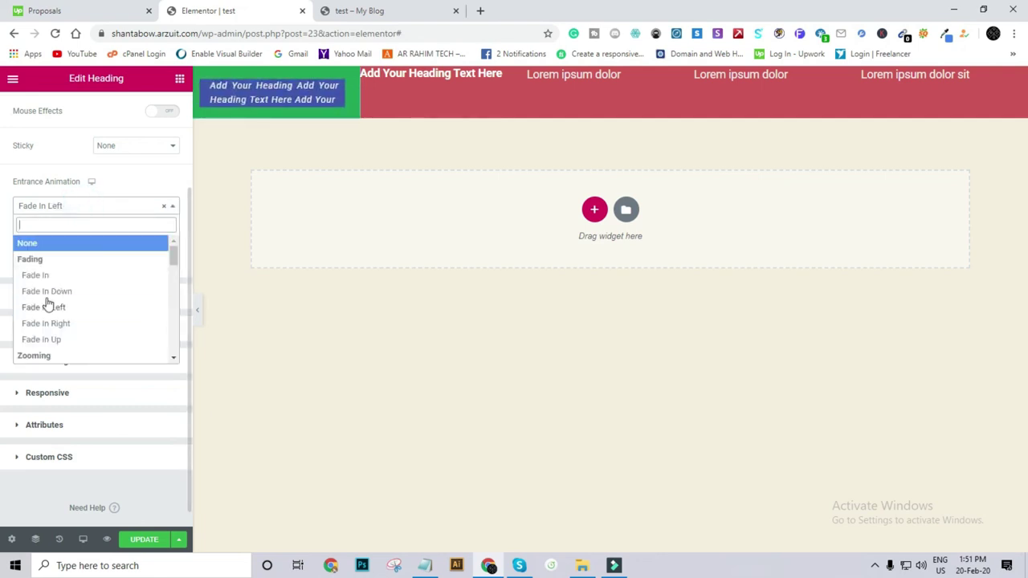
{"action": "left_click", "coordinate": [40, 323]}
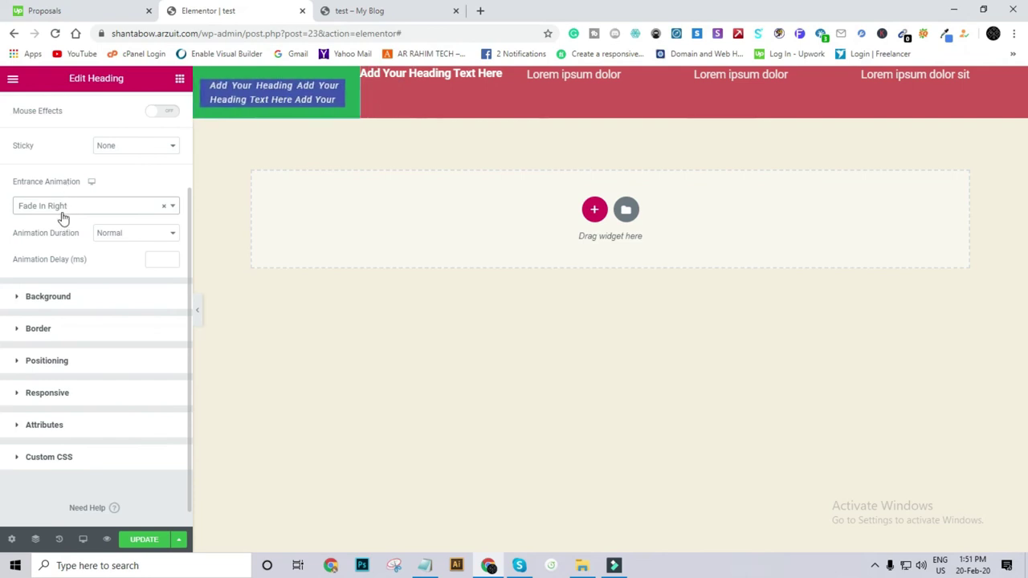
{"action": "left_click", "coordinate": [64, 207]}
{"action": "left_click", "coordinate": [40, 339]}
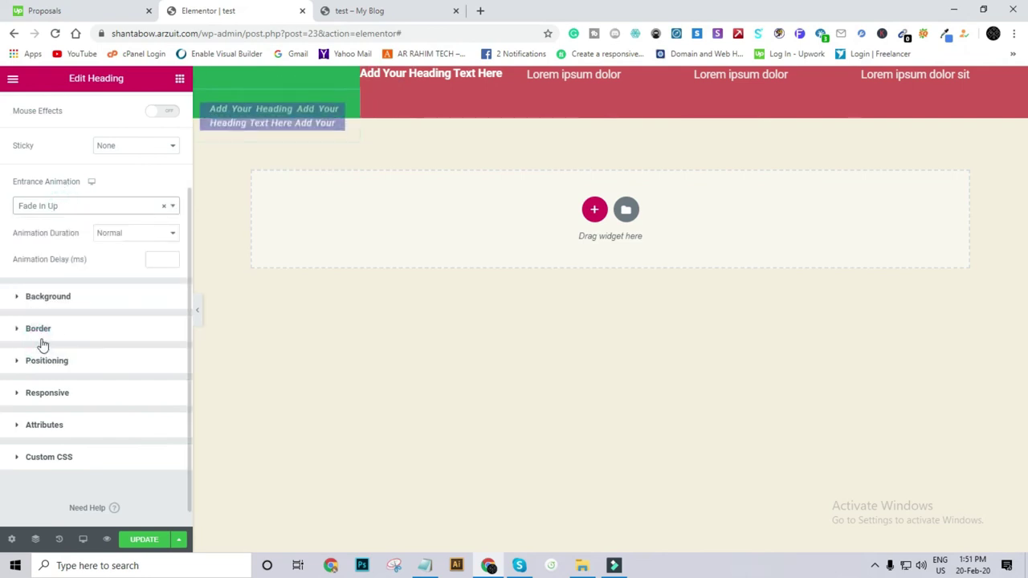
Step: Try the Zoom In, Zoom In Down, Zoom In Left and Zoom In Right entrance animations on the heading
{"action": "left_click", "coordinate": [82, 207]}
{"action": "scroll", "coordinate": [67, 292], "scroll_direction": "down", "scroll_amount": 3}
{"action": "scroll", "coordinate": [42, 251], "scroll_direction": "up", "scroll_amount": 1}
{"action": "scroll", "coordinate": [41, 251], "scroll_direction": "up", "scroll_amount": 1}
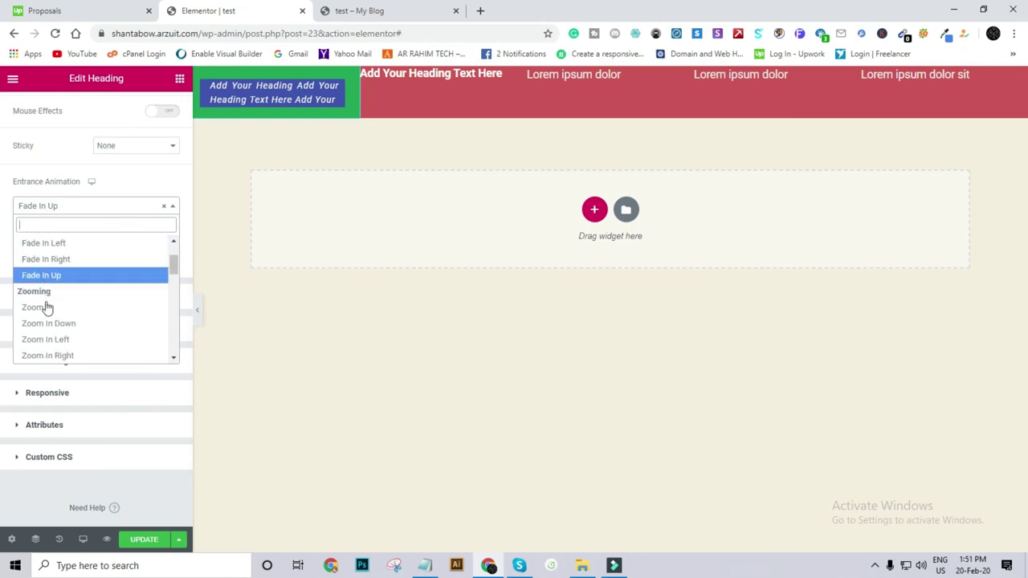
{"action": "left_click", "coordinate": [46, 308]}
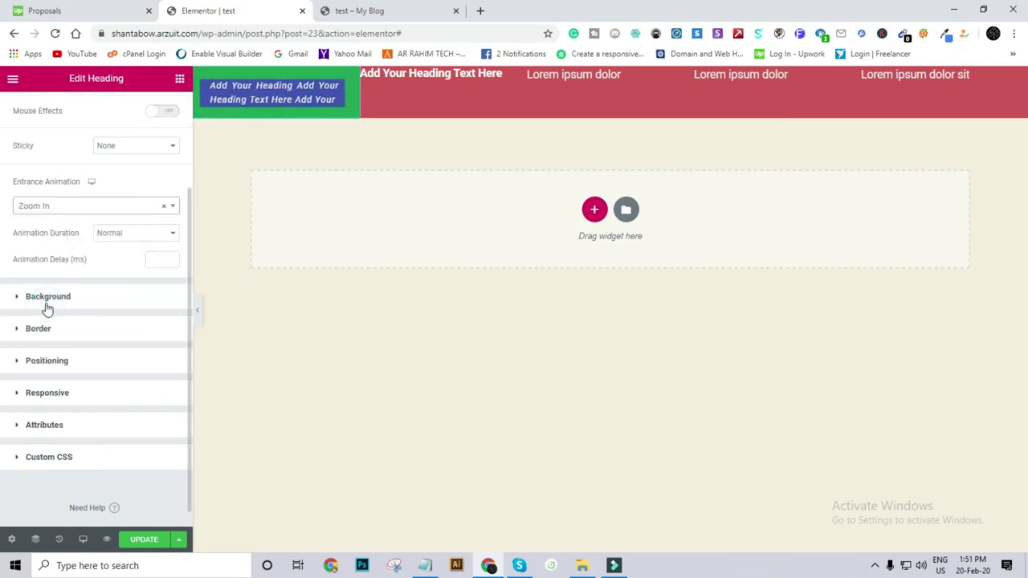
{"action": "left_click", "coordinate": [56, 206]}
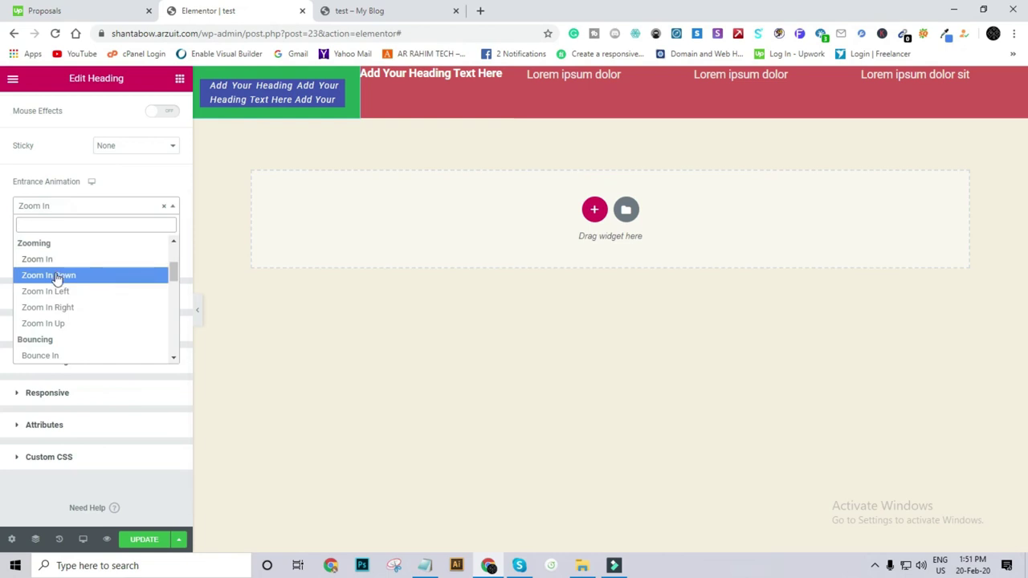
{"action": "left_click", "coordinate": [56, 275]}
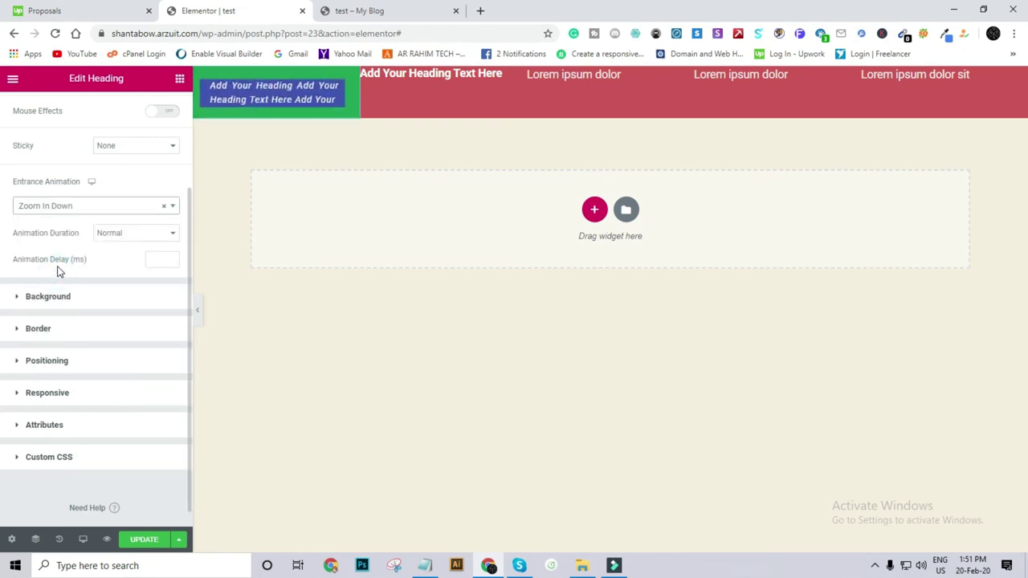
{"action": "left_click", "coordinate": [76, 207]}
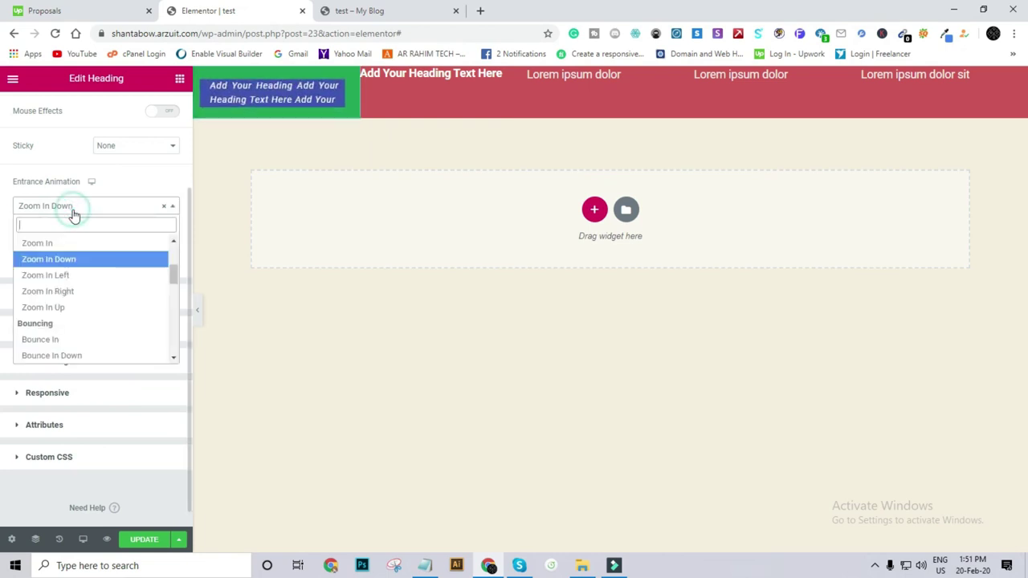
{"action": "left_click", "coordinate": [60, 275]}
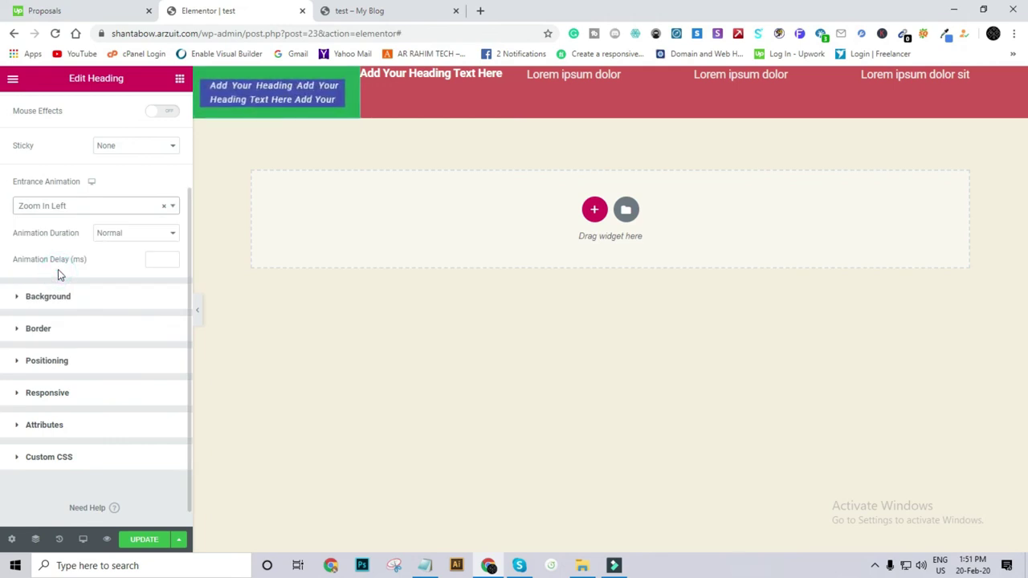
{"action": "left_click", "coordinate": [84, 209]}
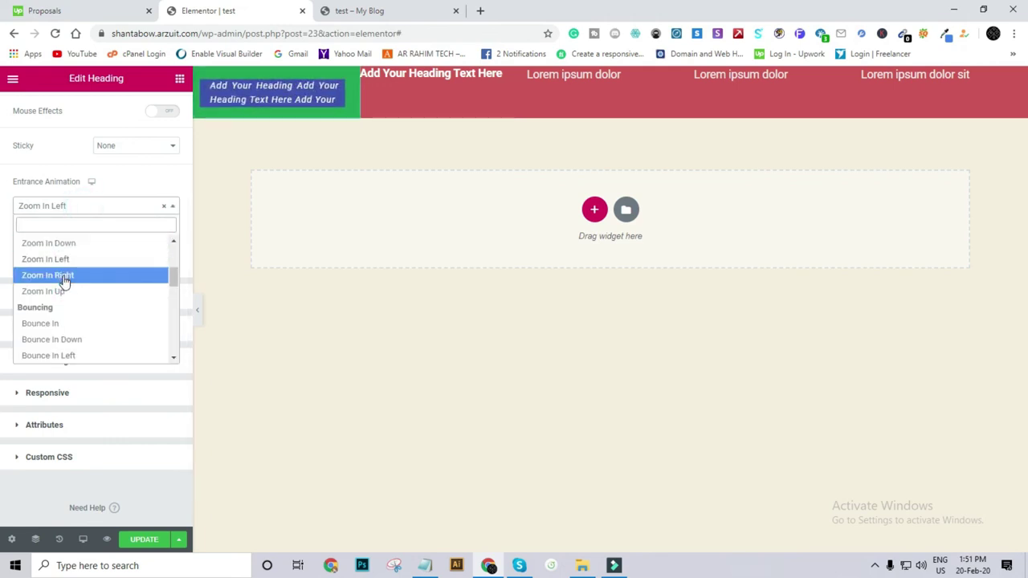
{"action": "left_click", "coordinate": [64, 275]}
Step: Try the Bounce In, Bounce In Down, Bounce In Left and Bounce In Up entrance animations on the heading
{"action": "left_click", "coordinate": [86, 207]}
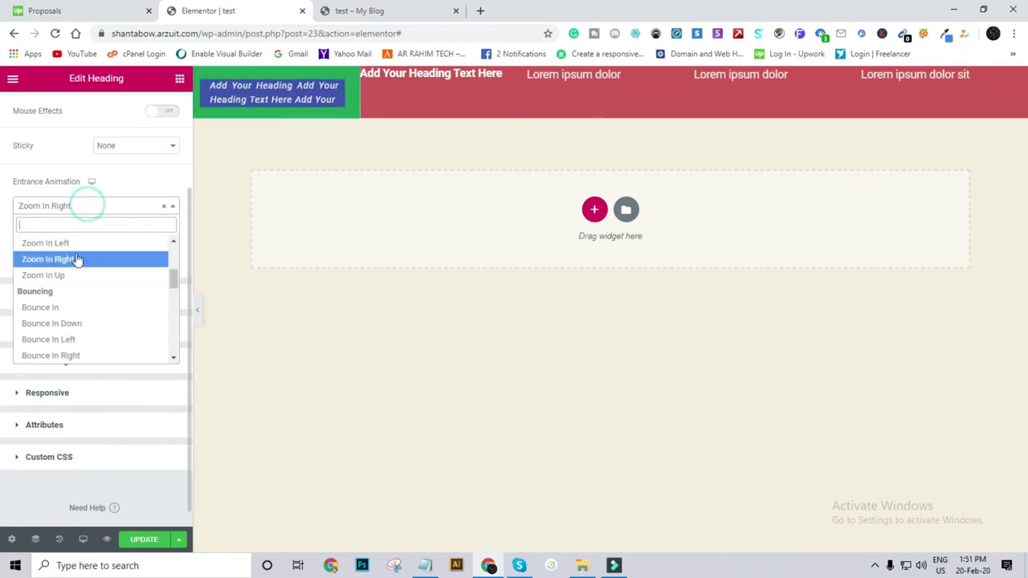
{"action": "left_click", "coordinate": [50, 307]}
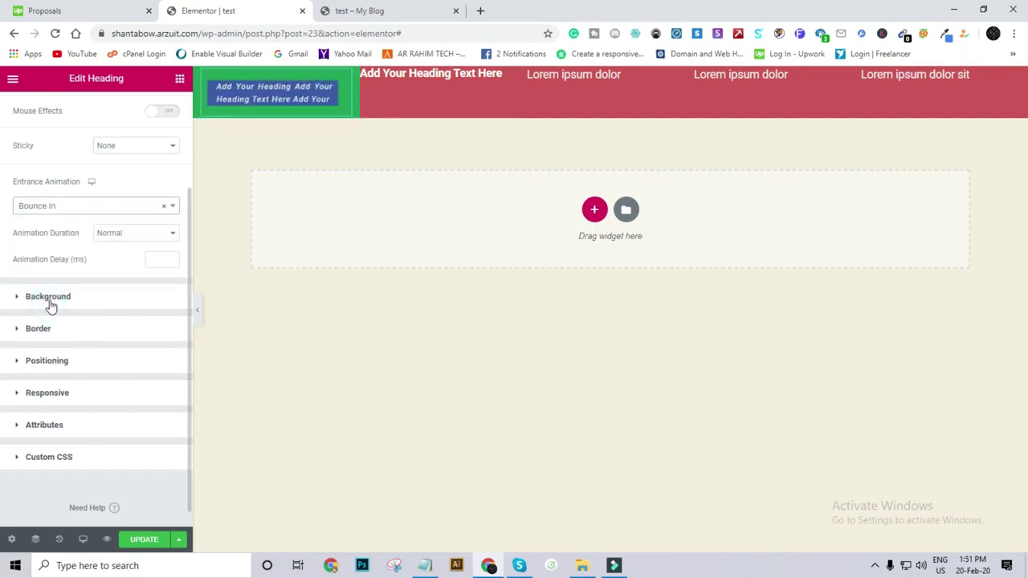
{"action": "left_click", "coordinate": [68, 211]}
{"action": "scroll", "coordinate": [81, 265], "scroll_direction": "down", "scroll_amount": 1}
{"action": "scroll", "coordinate": [81, 249], "scroll_direction": "up", "scroll_amount": 1}
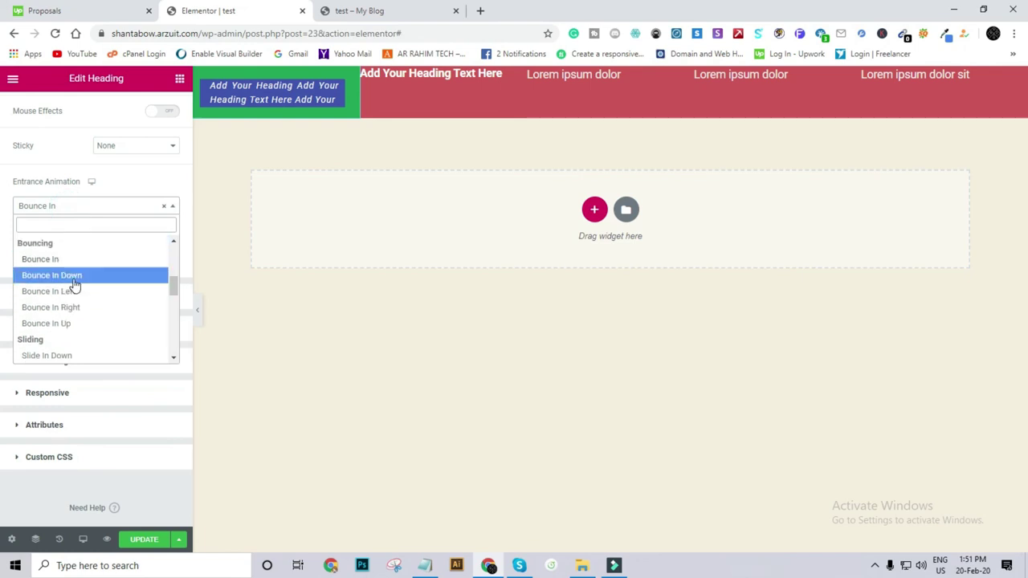
{"action": "left_click", "coordinate": [73, 279]}
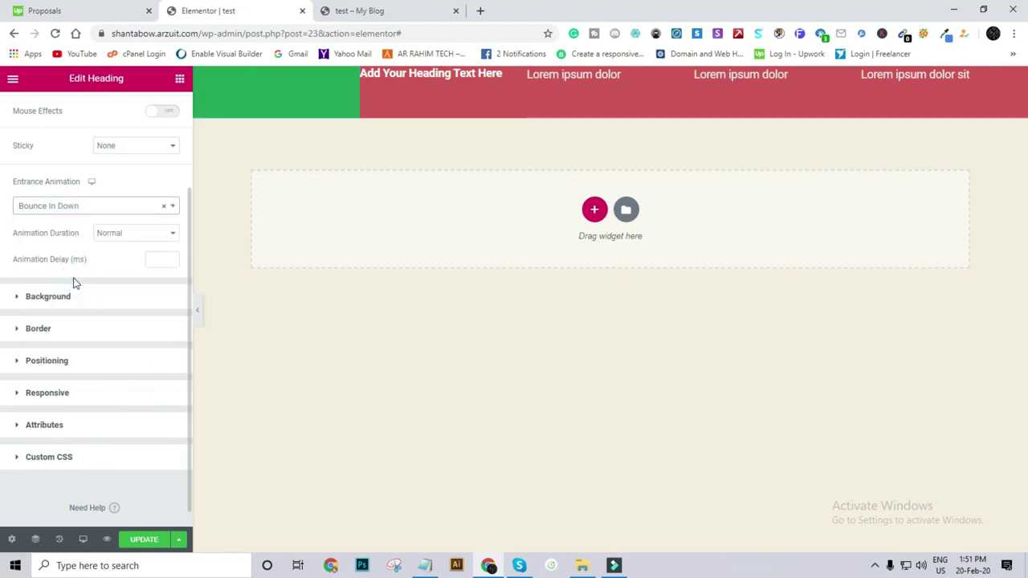
{"action": "left_click", "coordinate": [83, 209]}
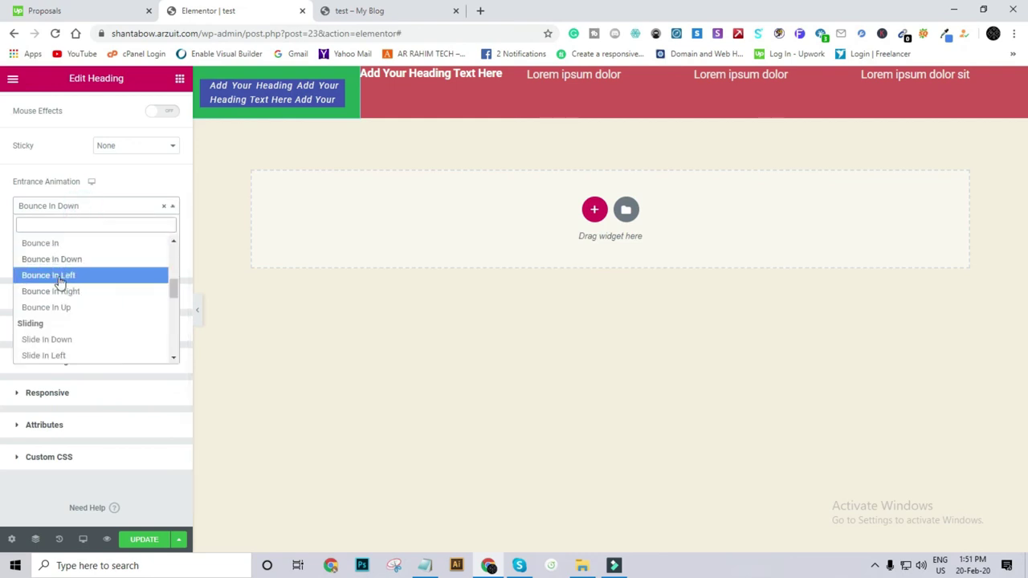
{"action": "left_click", "coordinate": [63, 277]}
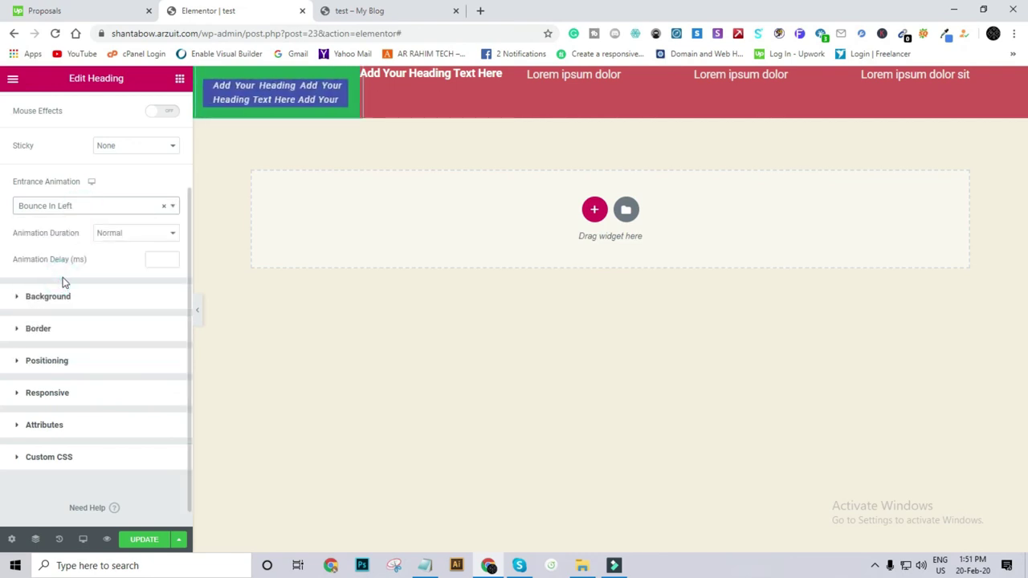
{"action": "left_click", "coordinate": [83, 210]}
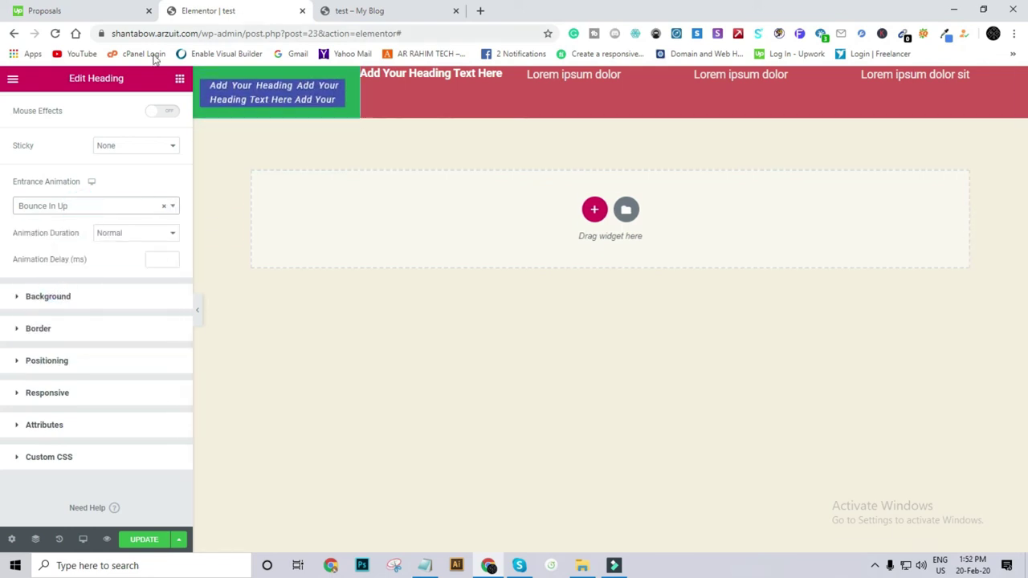
Step: Set the heading's entrance animation to Jello
{"action": "left_click", "coordinate": [60, 208]}
{"action": "scroll", "coordinate": [67, 334], "scroll_direction": "down", "scroll_amount": 5}
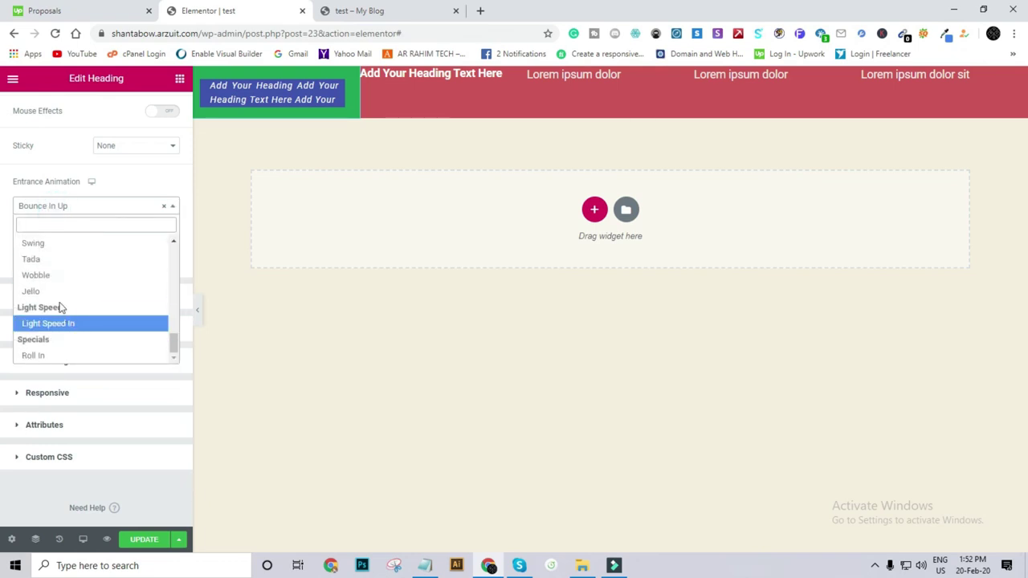
{"action": "left_click", "coordinate": [58, 292]}
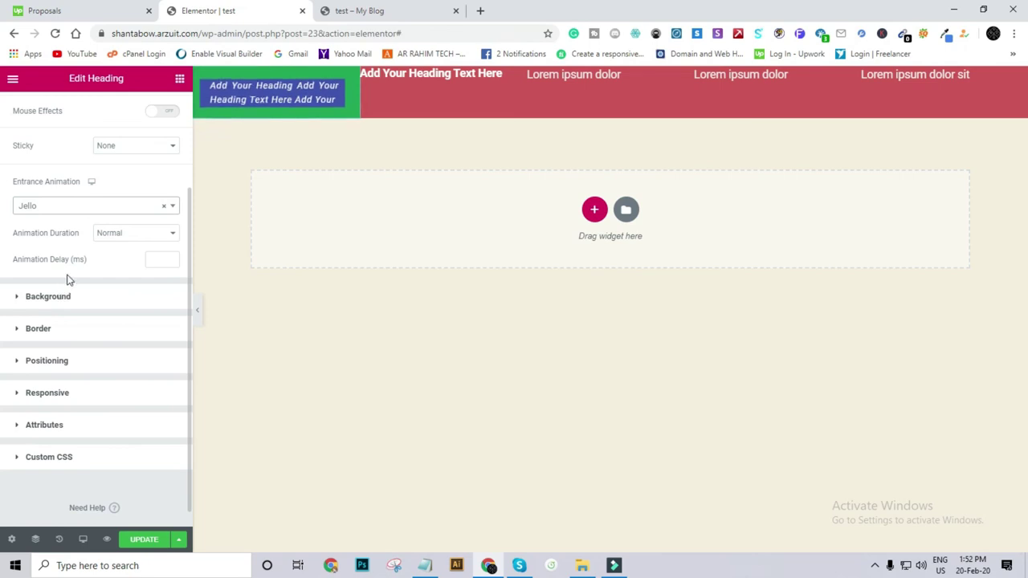
Step: Give the heading a Solid border in its normal state
{"action": "left_click", "coordinate": [38, 330]}
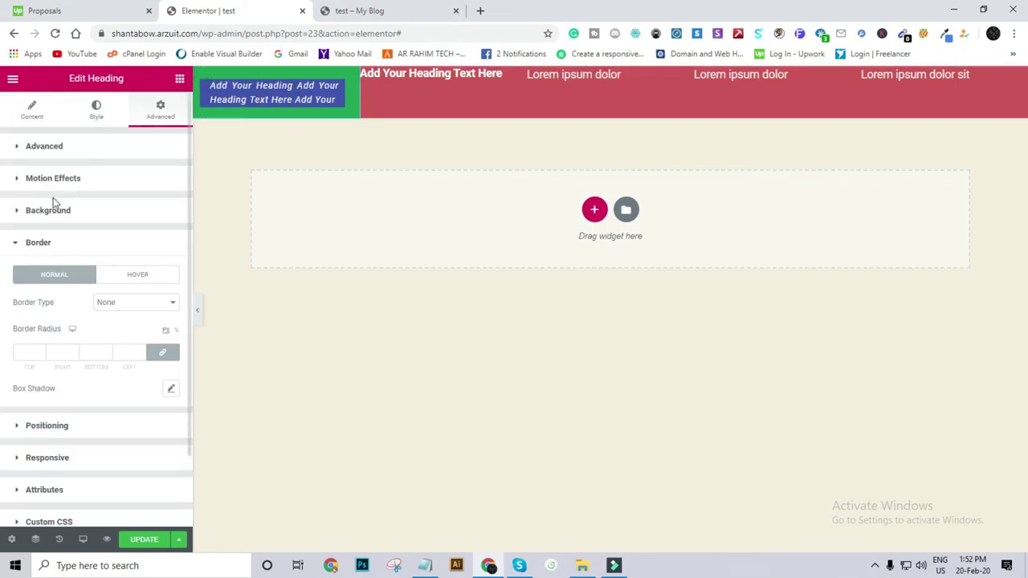
{"action": "left_click", "coordinate": [154, 302]}
{"action": "left_click", "coordinate": [143, 327]}
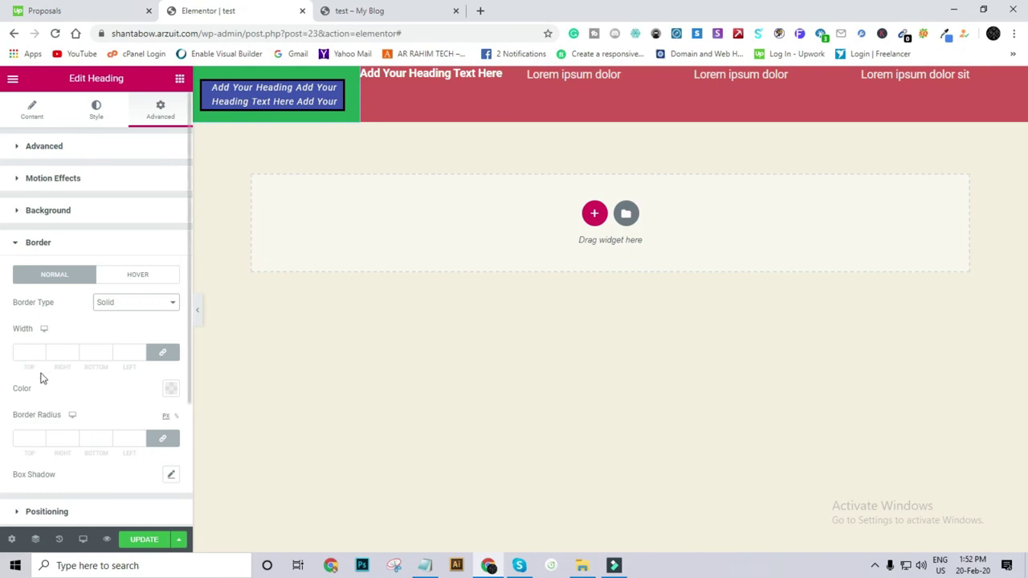
Step: Unlink the heading's border widths and set the top width to 7
{"action": "left_click", "coordinate": [164, 354]}
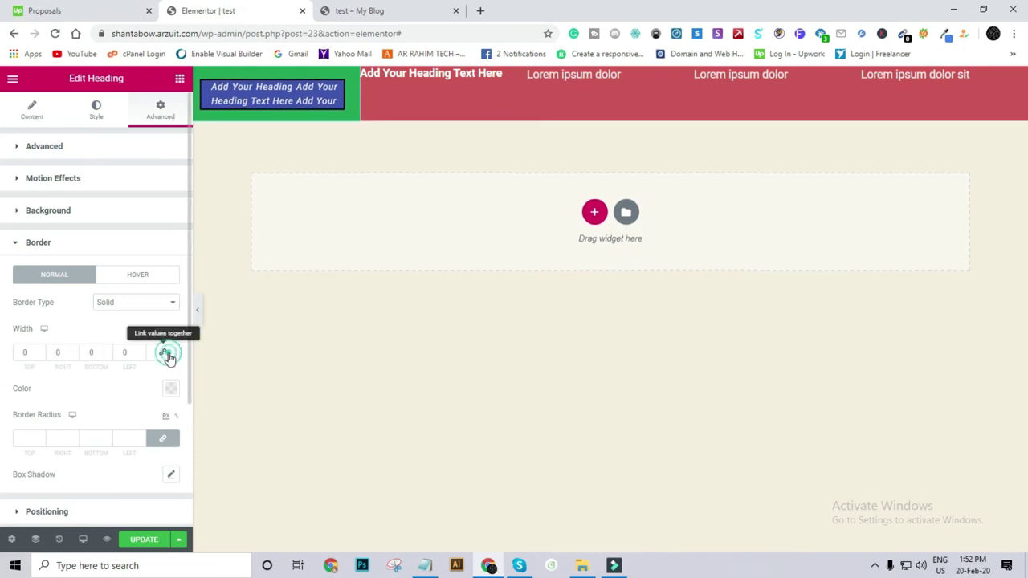
{"action": "left_click", "coordinate": [39, 351]}
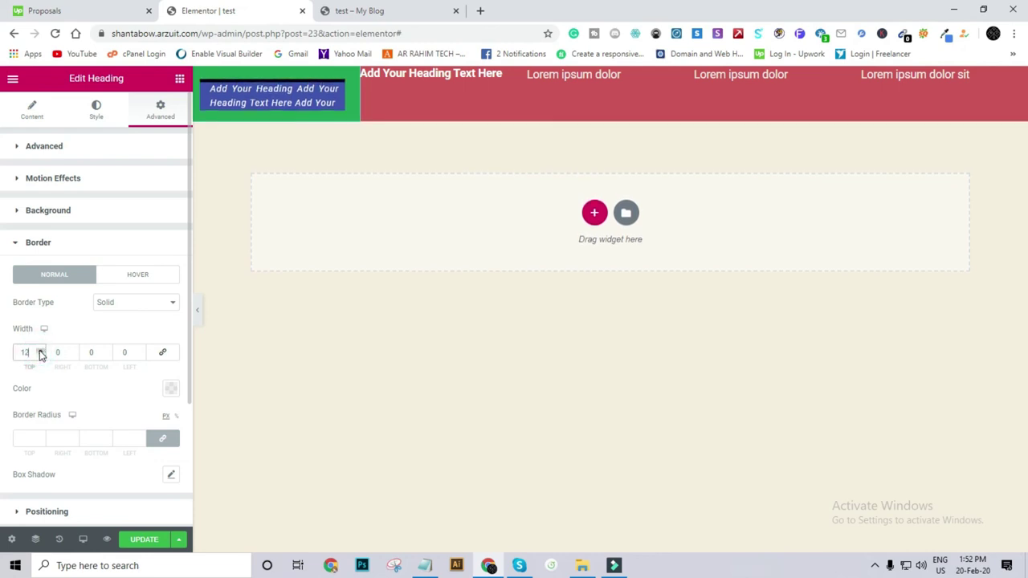
{"action": "left_click", "coordinate": [40, 355]}
{"action": "left_click", "coordinate": [40, 355]}
{"action": "left_click", "coordinate": [40, 355]}
{"action": "left_click", "coordinate": [40, 355]}
{"action": "left_click", "coordinate": [40, 355]}
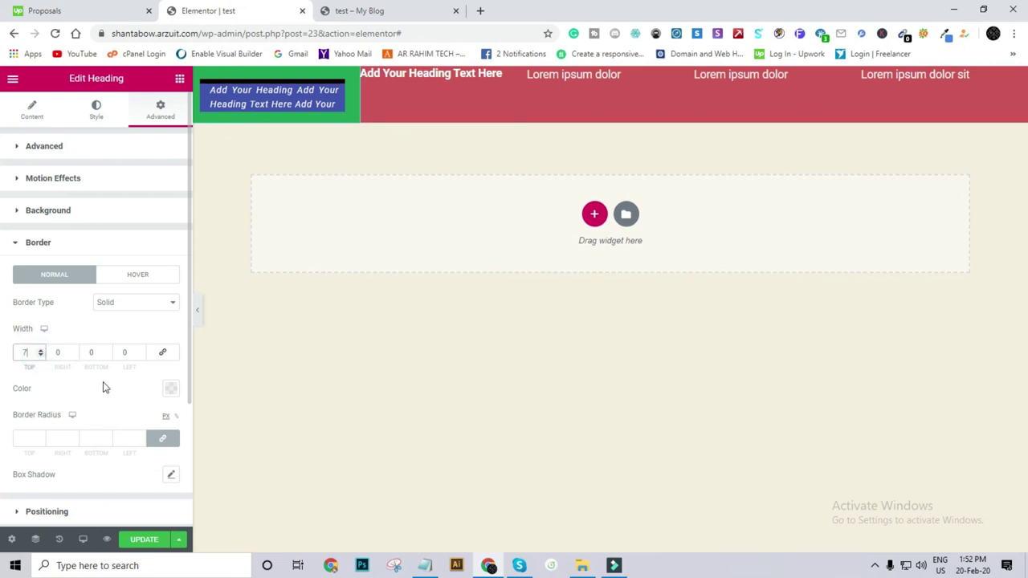
Step: Try a right border width of 5 on the heading, and relink all four border widths at 7
{"action": "left_click", "coordinate": [73, 350]}
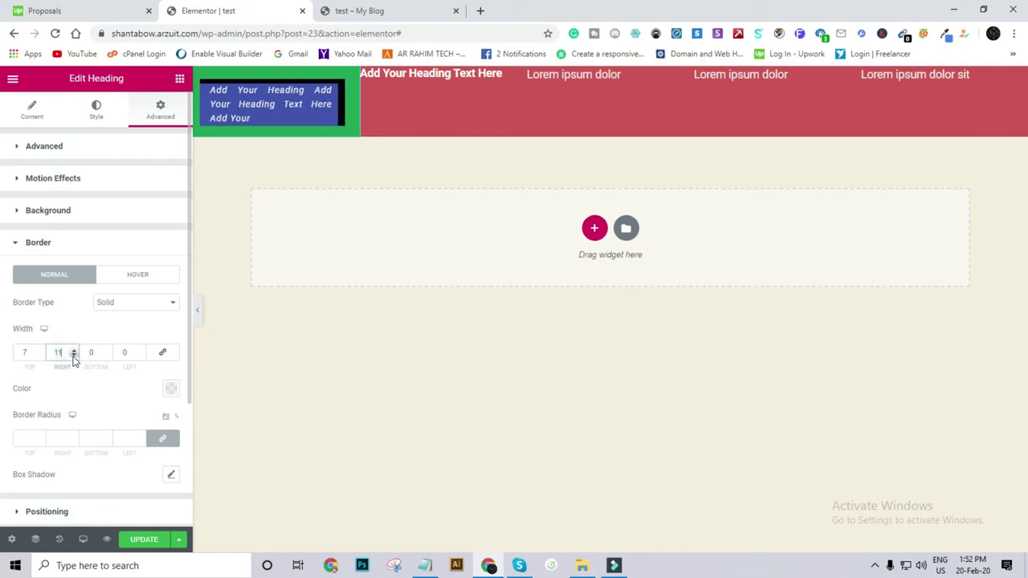
{"action": "left_click", "coordinate": [73, 351]}
{"action": "left_click", "coordinate": [73, 351]}
{"action": "left_click", "coordinate": [73, 351]}
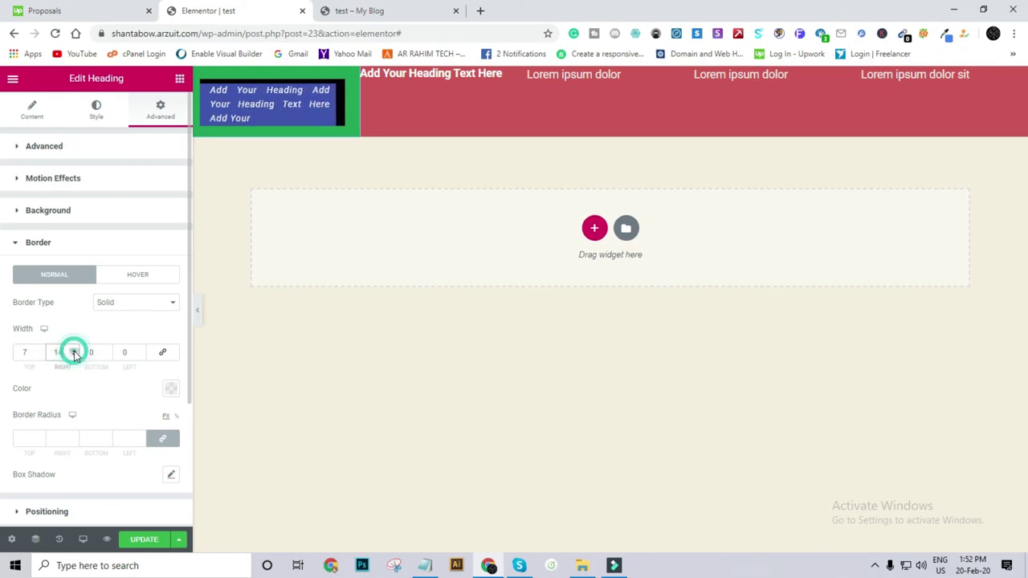
{"action": "left_click", "coordinate": [73, 356]}
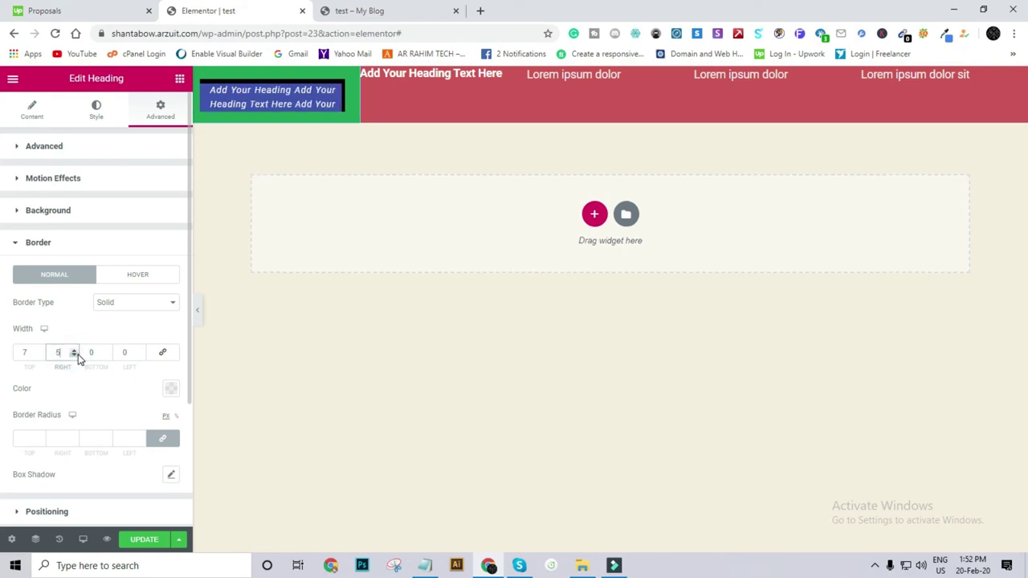
{"action": "left_click", "coordinate": [162, 355]}
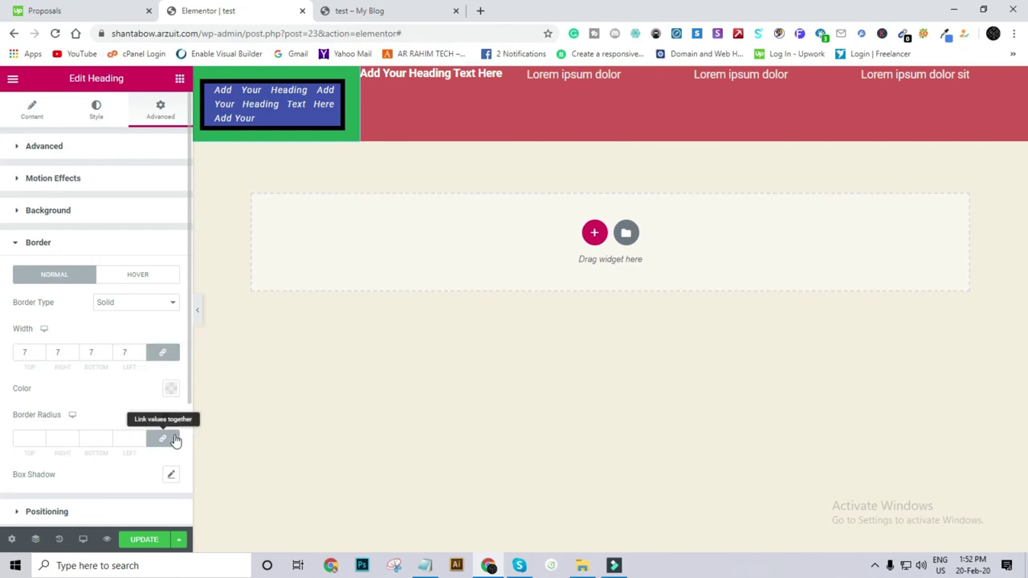
Step: Set the heading's border radius to 15 px for all four linked corners
{"action": "scroll", "coordinate": [51, 390], "scroll_direction": "down", "scroll_amount": 1}
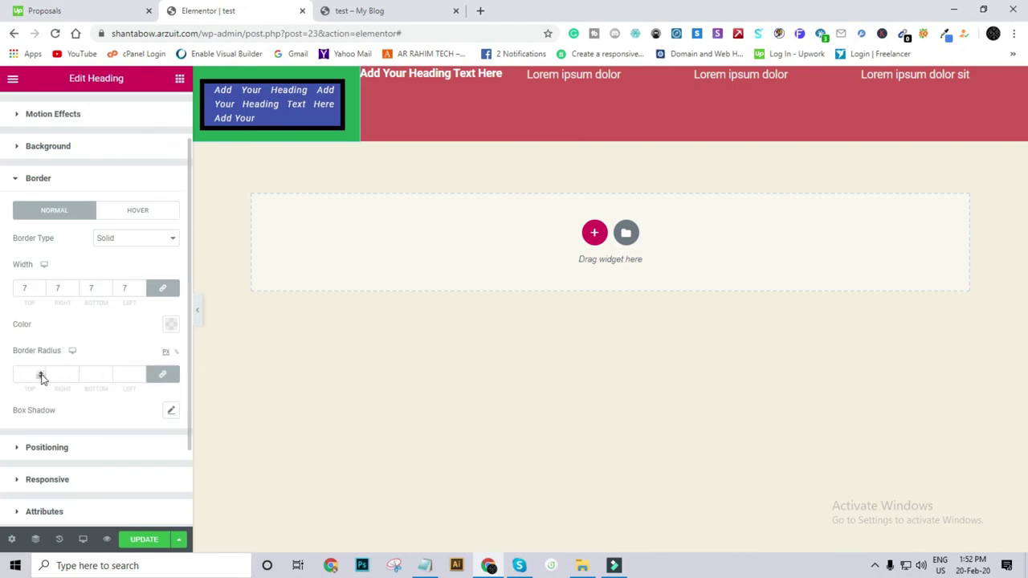
{"action": "left_click", "coordinate": [164, 377]}
{"action": "left_click", "coordinate": [163, 376]}
{"action": "left_click", "coordinate": [39, 375]}
{"action": "type", "text": "7"}
{"action": "left_click_drag", "start_coordinate": [40, 374], "coordinate": [46, 370]}
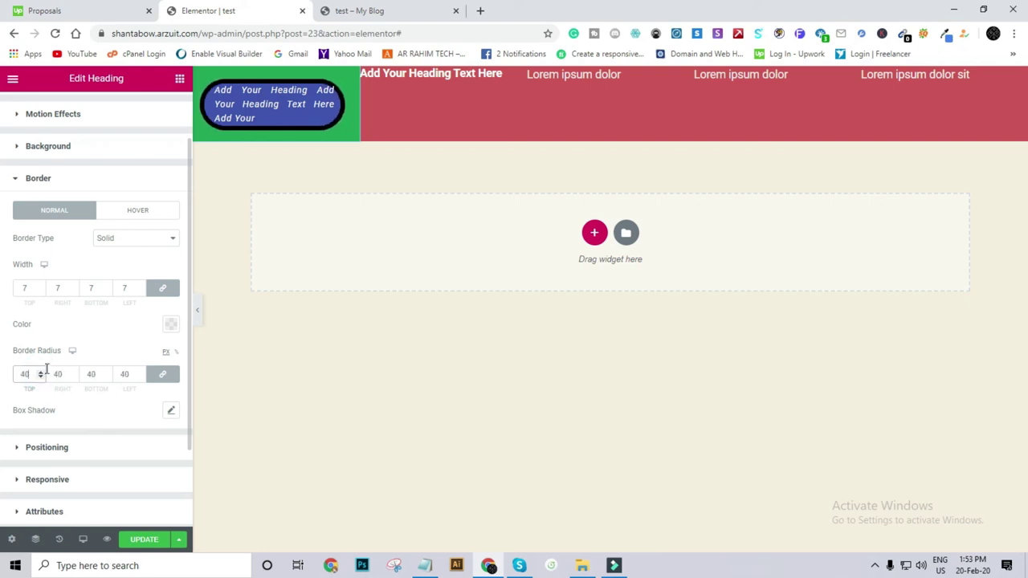
{"action": "left_click_drag", "start_coordinate": [41, 378], "coordinate": [40, 378]}
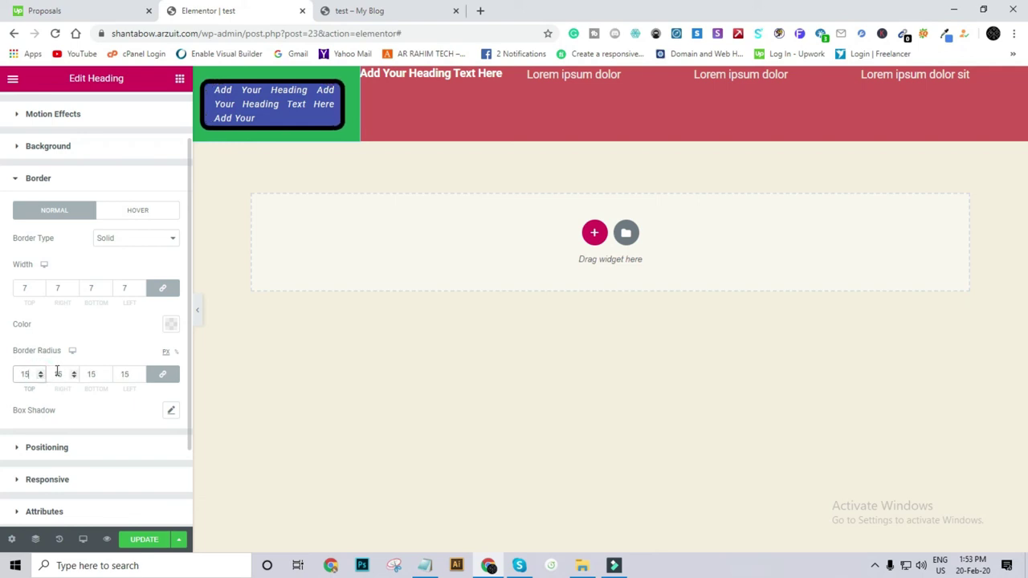
Step: Unlink the heading's border radius values and set the right, bottom and left radii to 0 px
{"action": "left_click", "coordinate": [161, 379]}
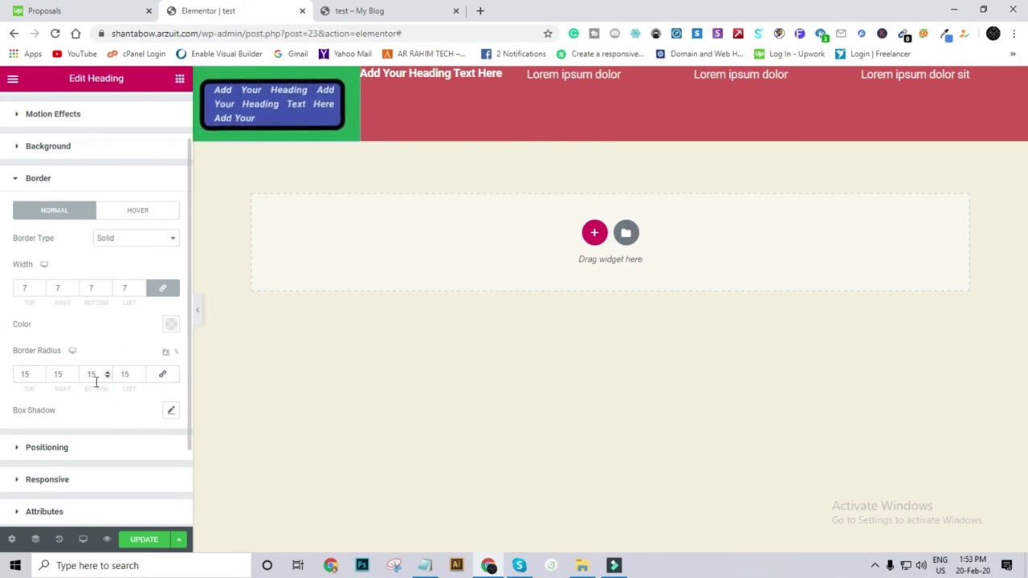
{"action": "left_click_drag", "start_coordinate": [103, 375], "coordinate": [80, 375]}
{"action": "type", "text": "0"}
{"action": "left_click_drag", "start_coordinate": [132, 374], "coordinate": [50, 374]}
{"action": "type", "text": "00"}
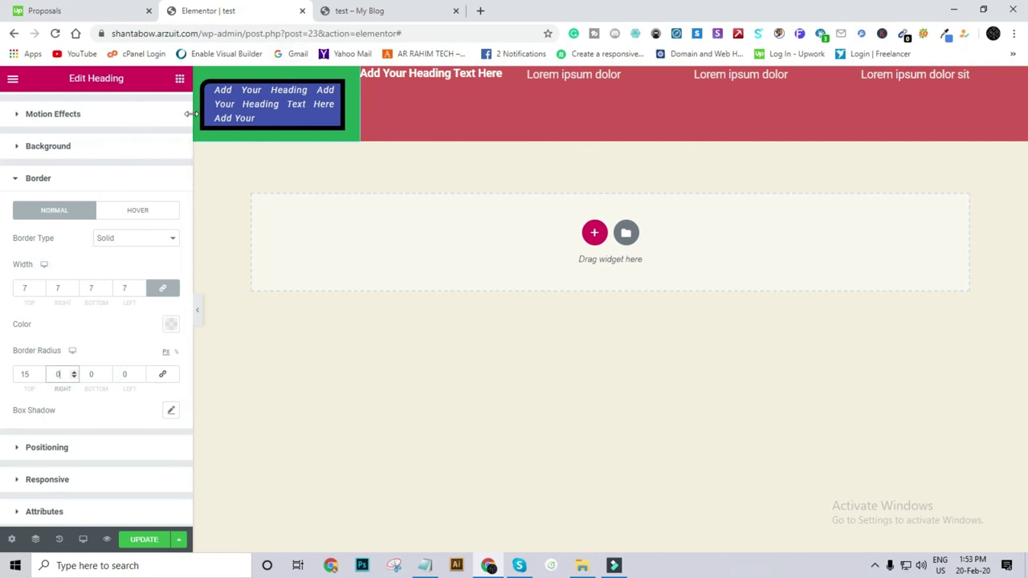
Step: Set the heading's left border radius value to 15 px with the radius values unlinked
{"action": "left_click", "coordinate": [124, 375]}
{"action": "type", "text": "15"}
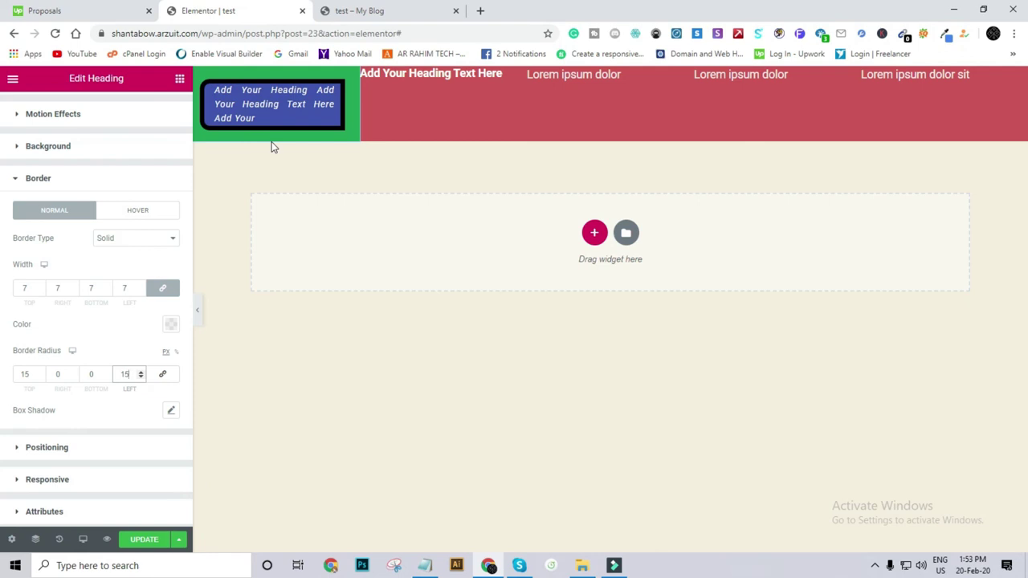
Step: Open the heading's Custom CSS settings and look over the code field and its selector usage examples
{"action": "scroll", "coordinate": [58, 393], "scroll_direction": "down", "scroll_amount": 2}
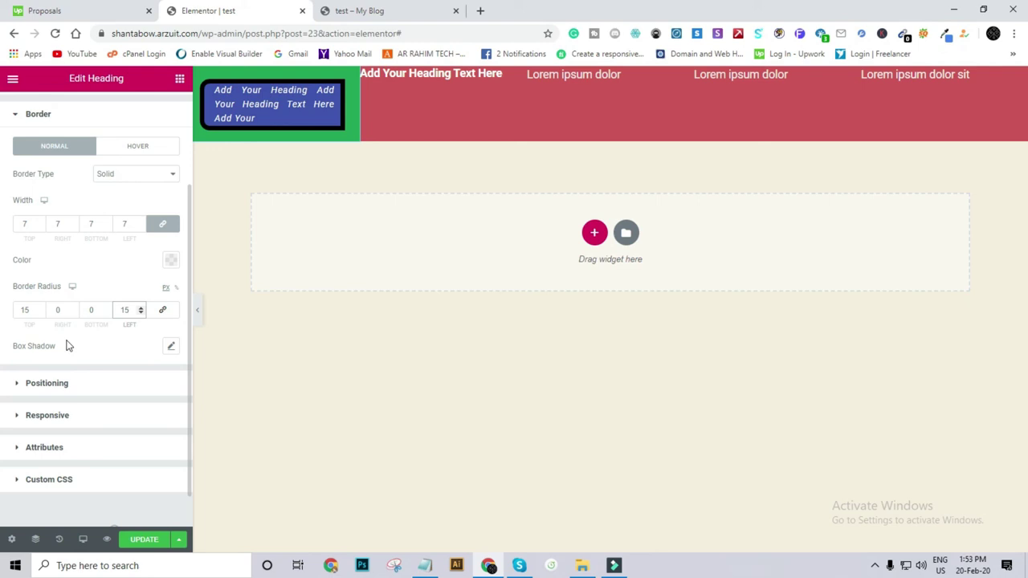
{"action": "scroll", "coordinate": [77, 346], "scroll_direction": "down", "scroll_amount": 1}
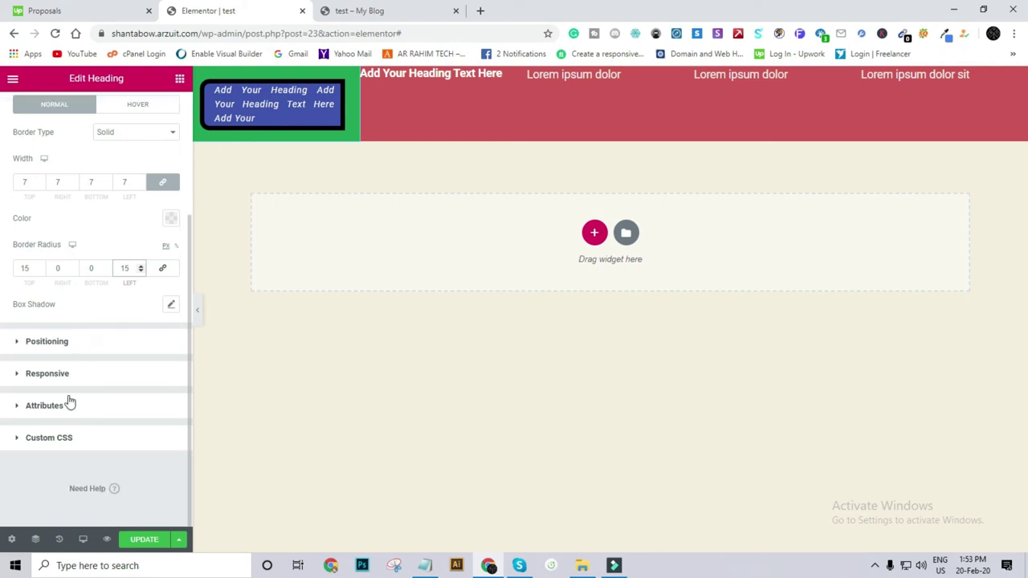
{"action": "left_click", "coordinate": [64, 437]}
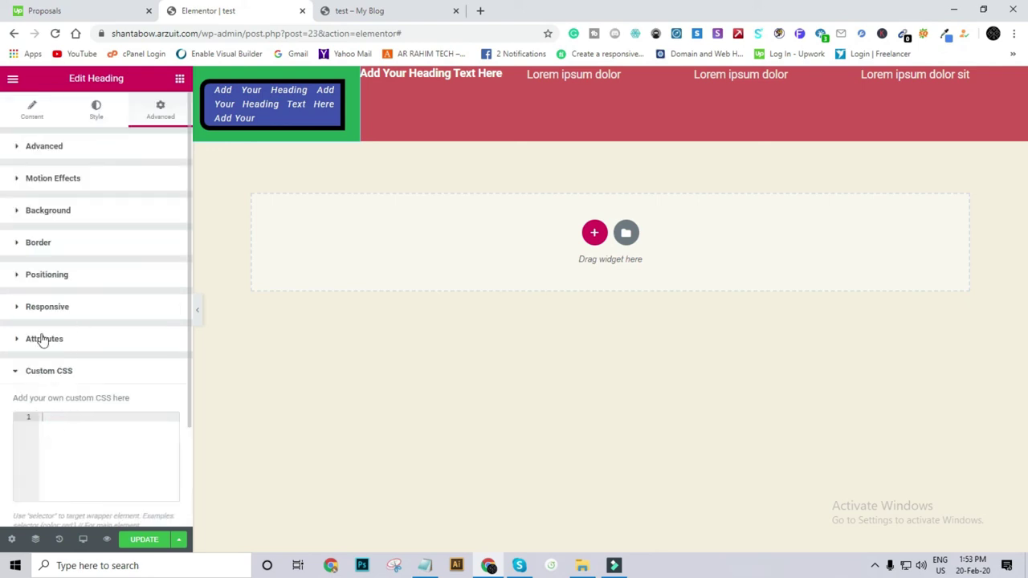
{"action": "scroll", "coordinate": [71, 396], "scroll_direction": "down", "scroll_amount": 3}
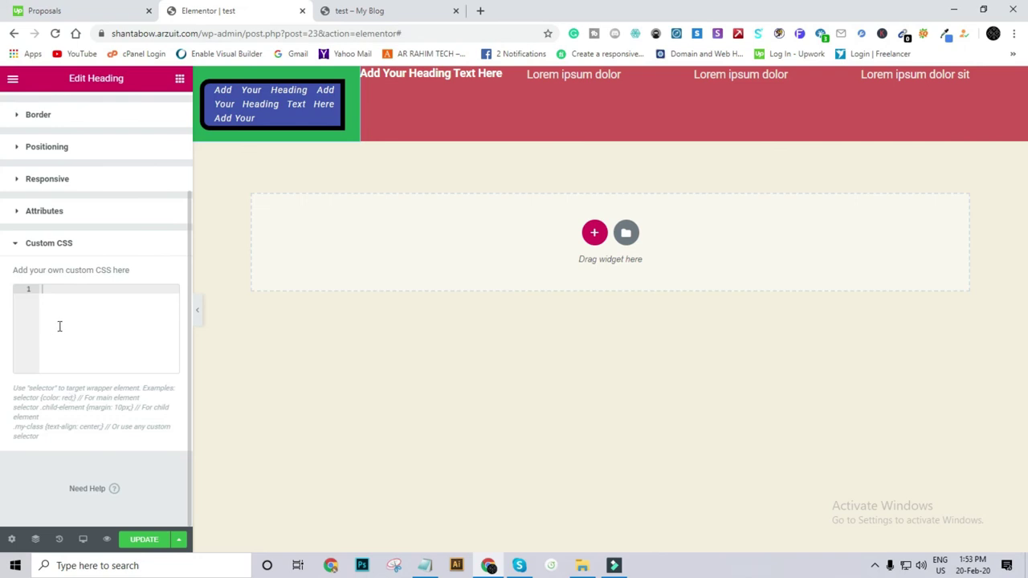
{"action": "scroll", "coordinate": [74, 359], "scroll_direction": "up", "scroll_amount": 3}
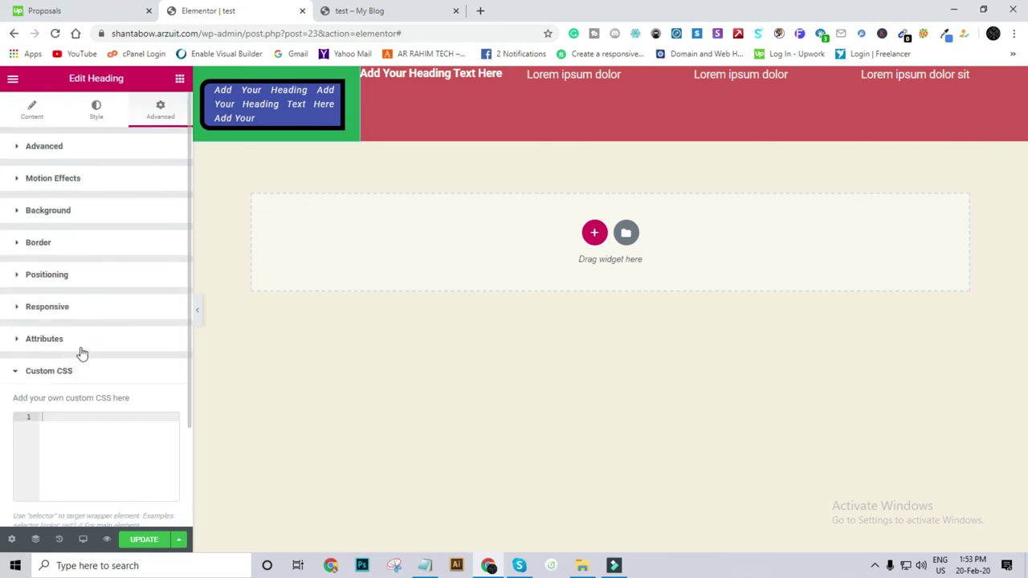